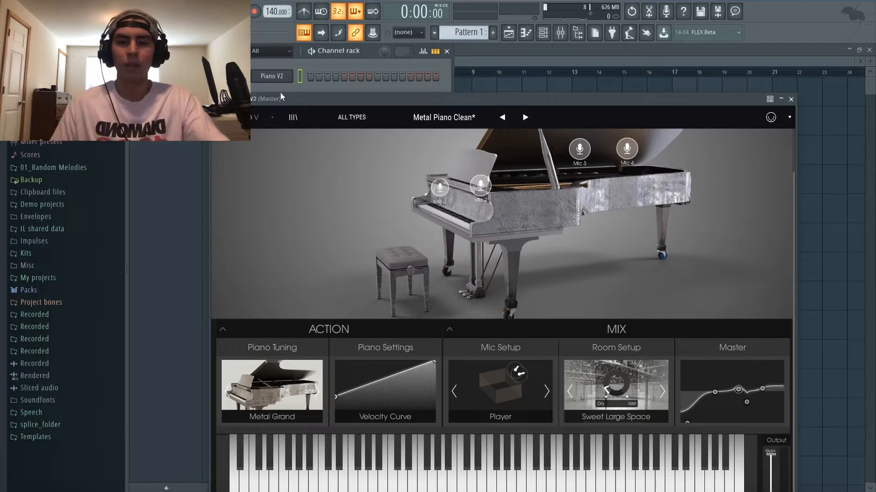
Step: Raise the Piano V2 output gain to 12.0 dB and close the plugin window
{"action": "left_click_drag", "start_coordinate": [685, 98], "coordinate": [703, 118]}
{"action": "left_click", "coordinate": [281, 77]}
{"action": "left_click", "coordinate": [263, 76]}
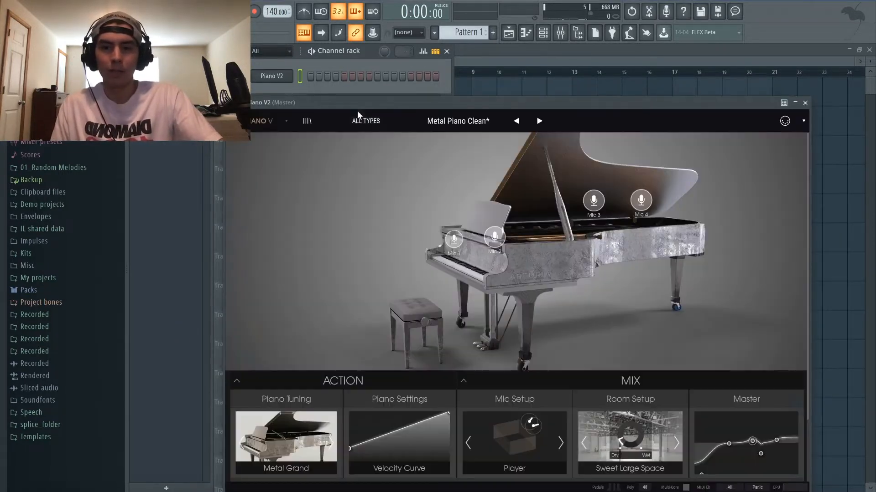
{"action": "right_click", "coordinate": [266, 76]}
{"action": "mouse_move", "coordinate": [327, 161]}
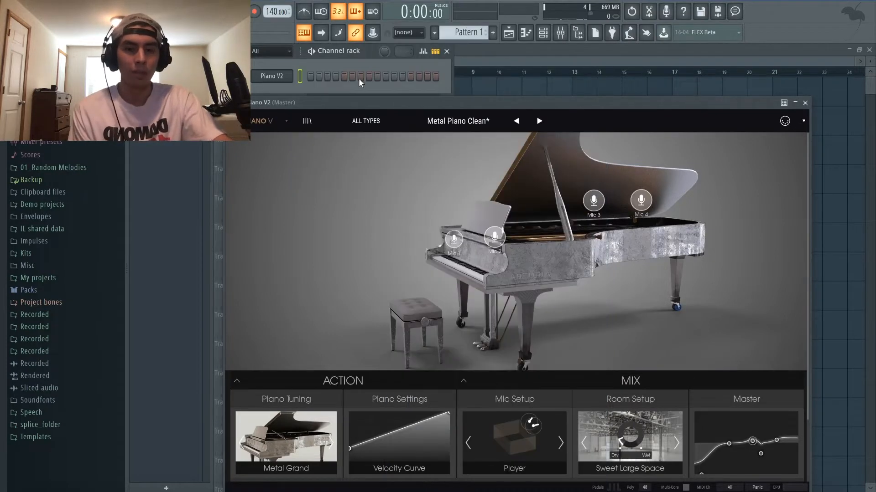
{"action": "scroll", "coordinate": [483, 273], "scroll_direction": "down", "scroll_amount": 3}
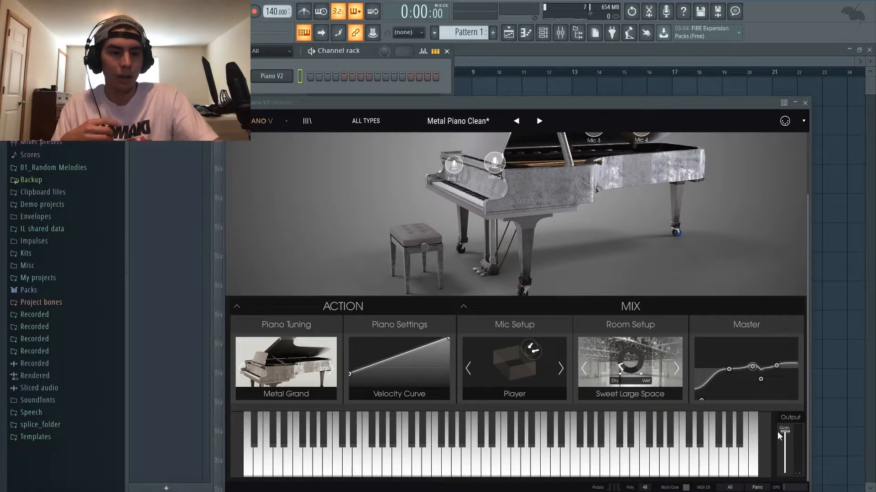
{"action": "mouse_move", "coordinate": [784, 434]}
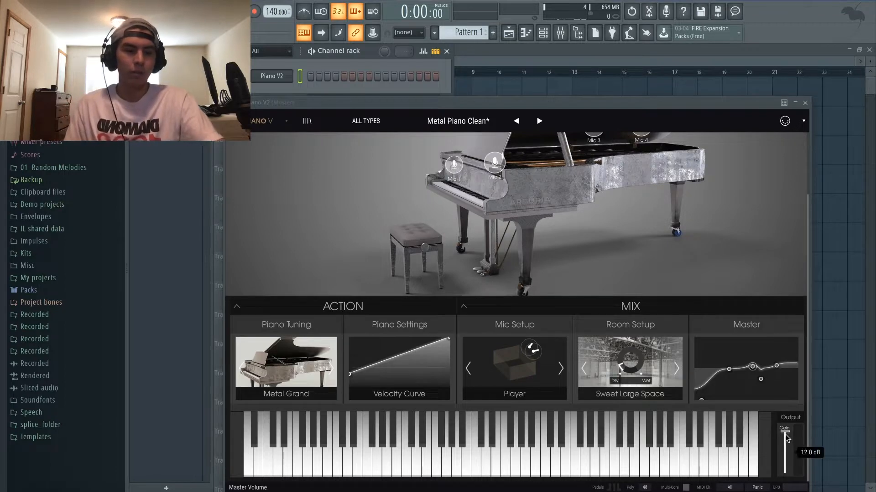
{"action": "mouse_move", "coordinate": [785, 435]}
{"action": "left_mouse_down"}
{"action": "mouse_move", "coordinate": [785, 466]}
{"action": "mouse_move", "coordinate": [784, 431]}
{"action": "left_mouse_up"}
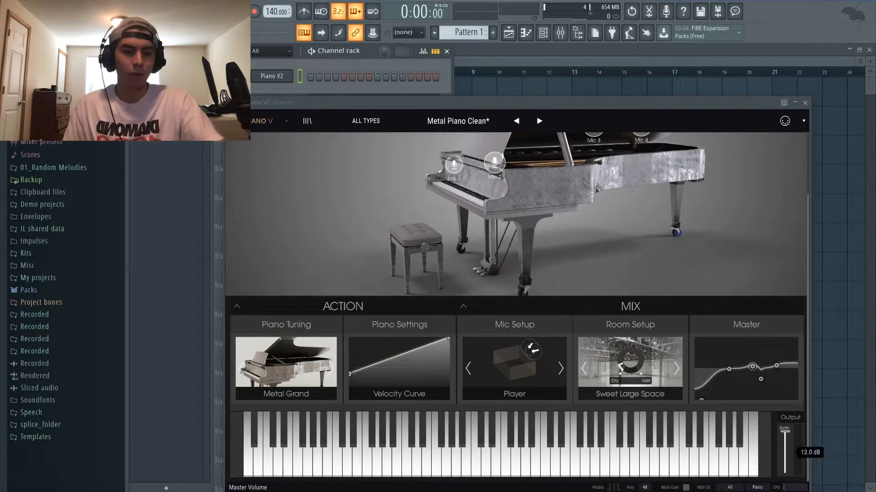
{"action": "left_click", "coordinate": [811, 103]}
{"action": "right_click", "coordinate": [262, 79]}
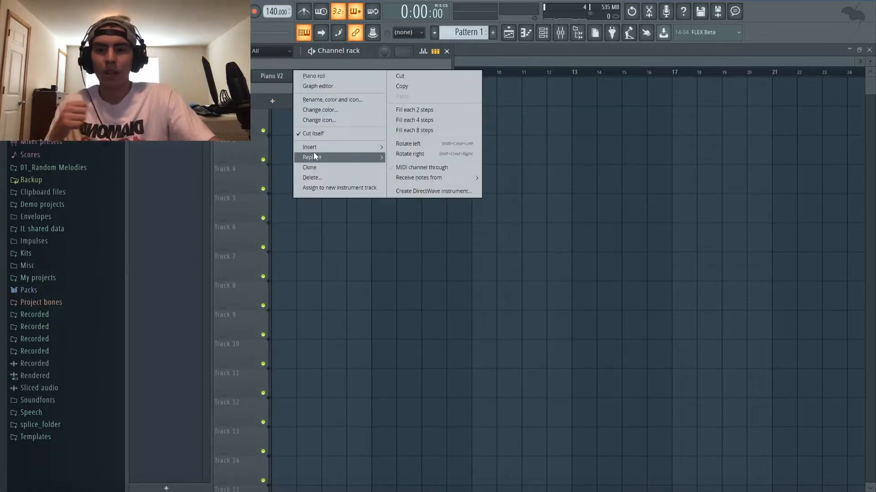
{"action": "mouse_move", "coordinate": [314, 156]}
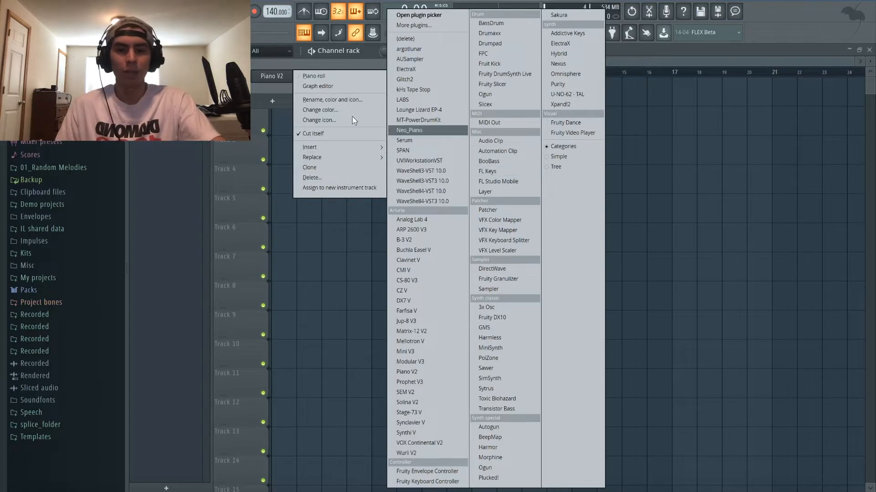
{"action": "left_click", "coordinate": [249, 97]}
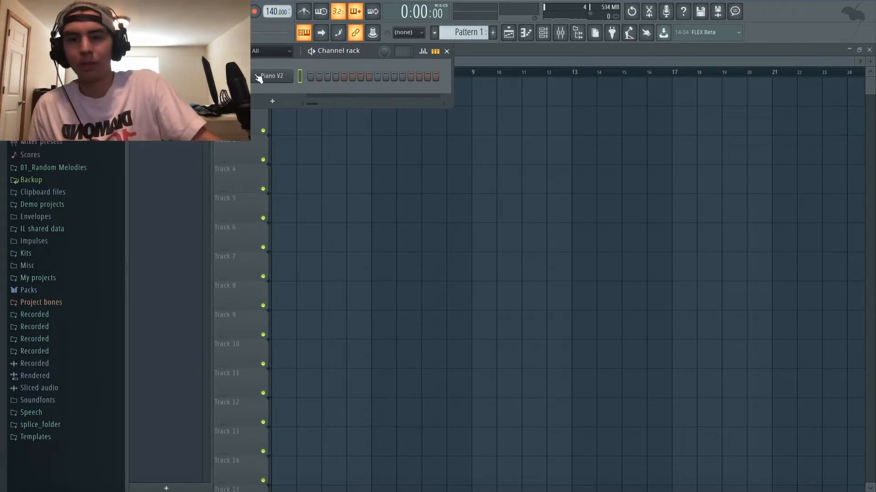
Step: Route the Piano V2 channel to mixer track 1 and open its piano roll
{"action": "key", "text": "F9"}
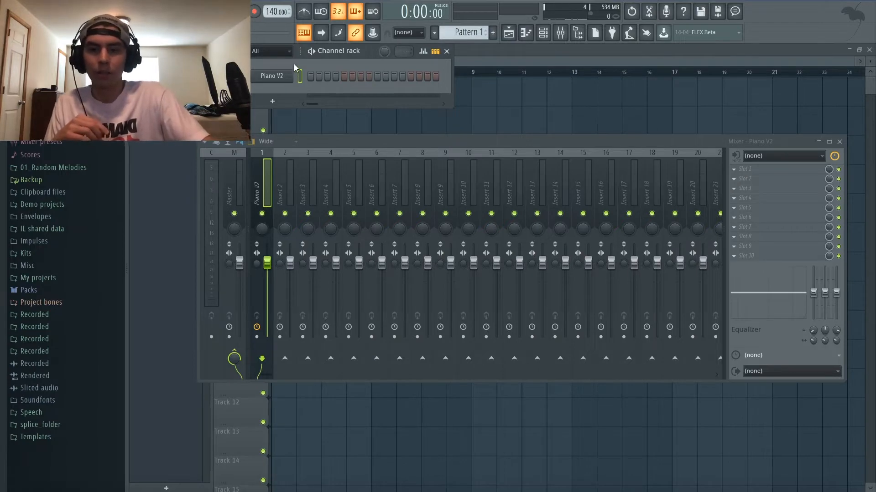
{"action": "left_click", "coordinate": [274, 76]}
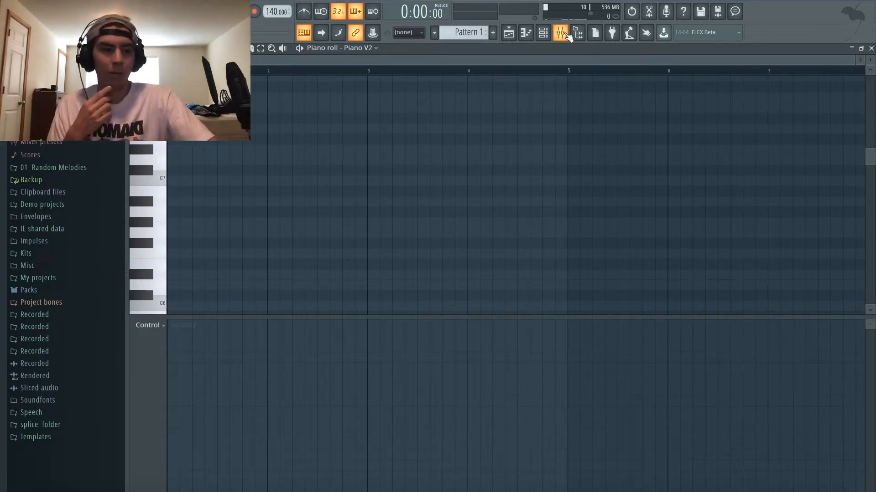
{"action": "scroll", "coordinate": [750, 124], "scroll_direction": "up", "scroll_amount": 6}
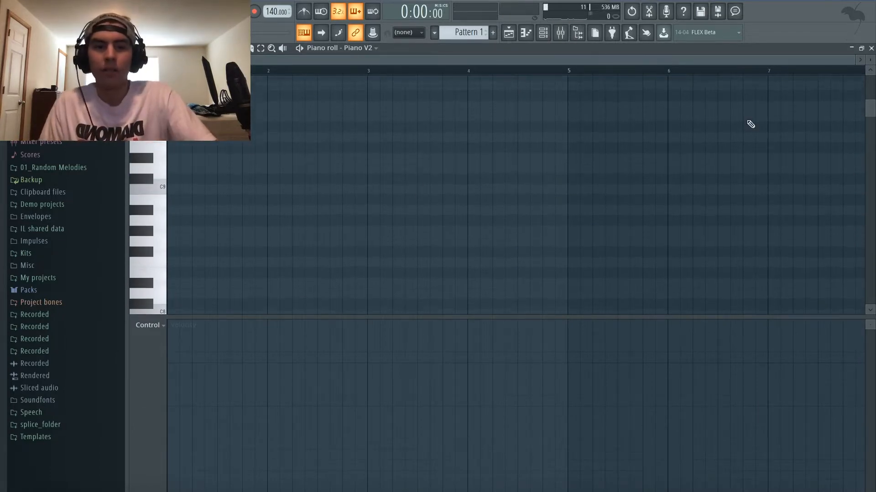
{"action": "left_click_drag", "start_coordinate": [872, 60], "coordinate": [872, 58]}
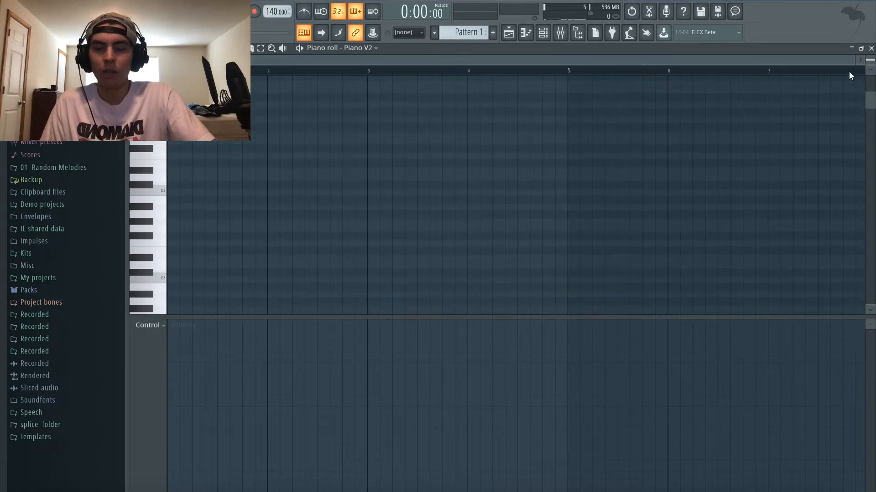
{"action": "left_click", "coordinate": [165, 190]}
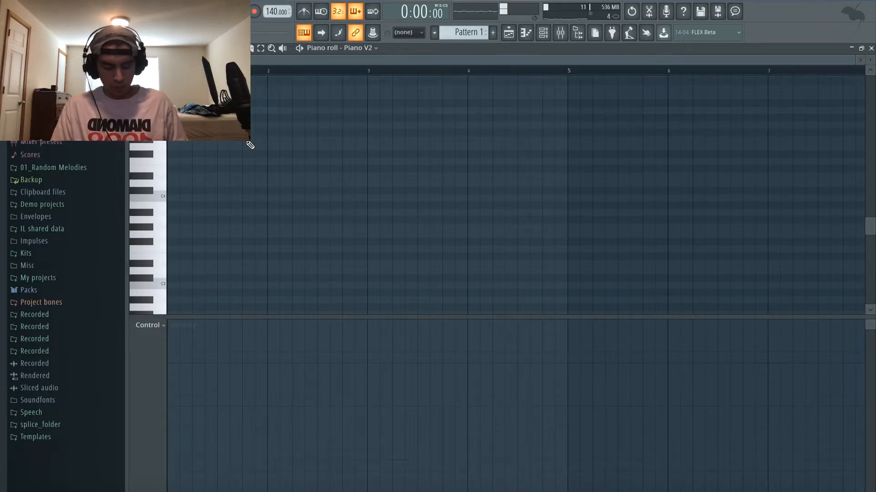
Step: Try recording a take of piano chords into the empty piano roll and delete its notes
{"action": "key", "text": "v"}
{"action": "key", "text": "b"}
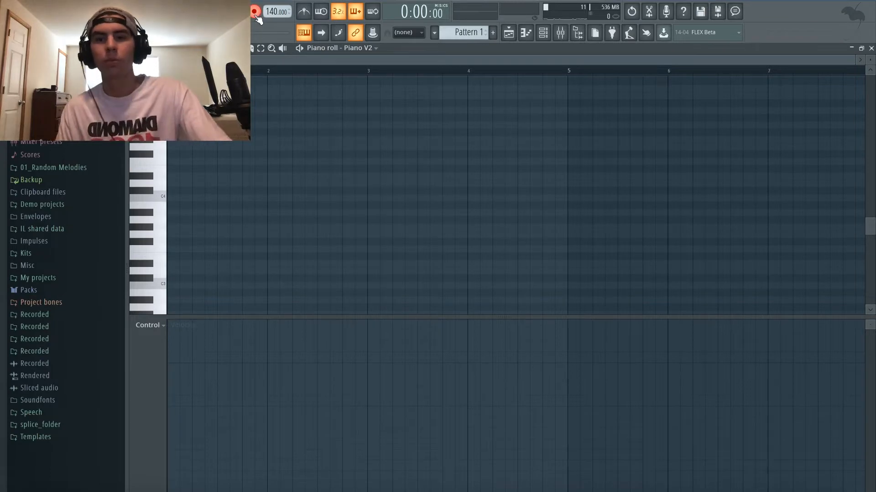
{"action": "key", "text": "ctrl+v"}
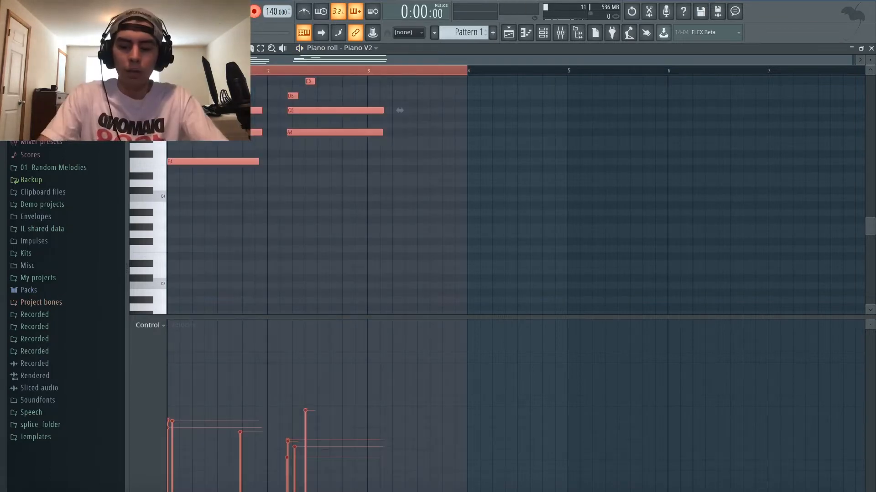
{"action": "key", "text": "Delete"}
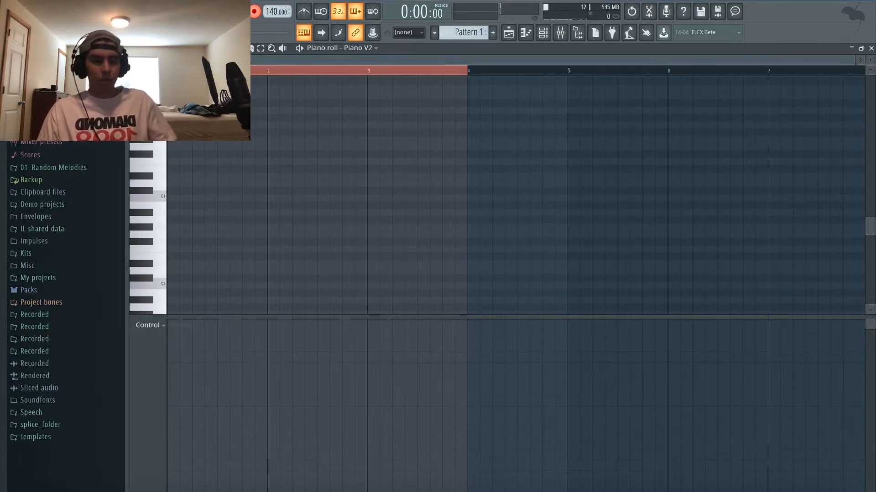
Step: Record a new take of four piano chords into Pattern 1
{"action": "key", "text": "v"}
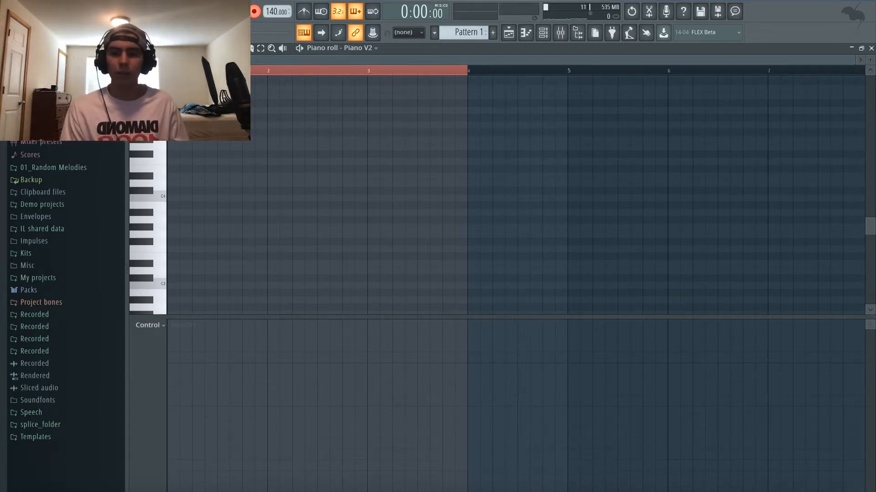
{"action": "key", "text": "v"}
{"action": "key", "text": "v"}
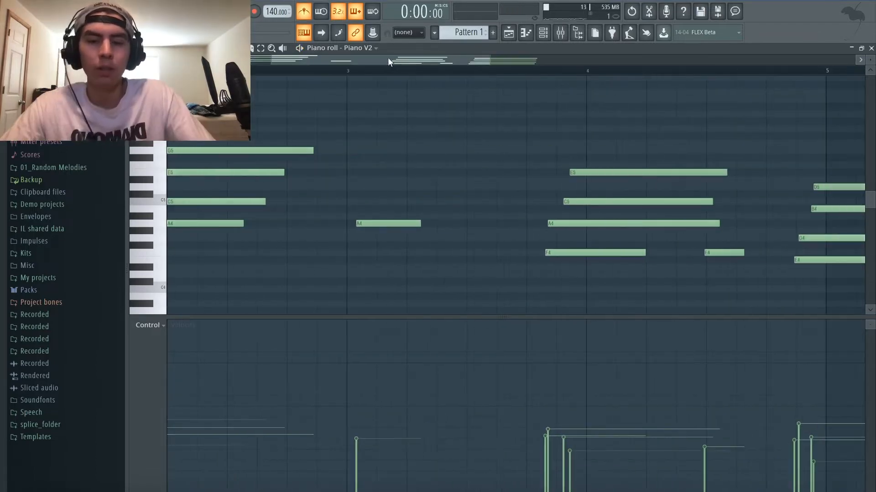
Step: Try quantizing the first chord's notes, play them back, and undo the quantization
{"action": "left_click_drag", "start_coordinate": [387, 61], "coordinate": [293, 61]}
{"action": "scroll", "coordinate": [362, 220], "scroll_direction": "up", "scroll_amount": 1}
{"action": "left_click_drag", "start_coordinate": [208, 286], "coordinate": [135, 186]}
{"action": "key", "text": "ctrl+q"}
{"action": "left_click", "coordinate": [215, 174]}
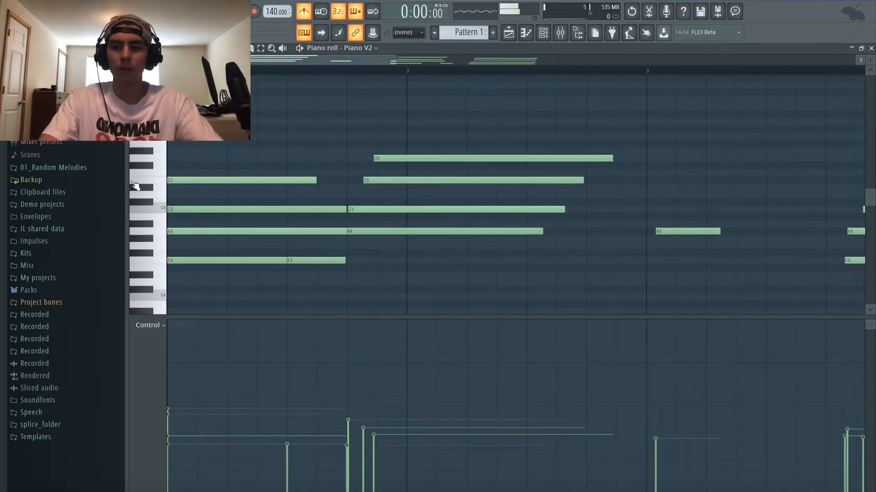
{"action": "key", "text": "space"}
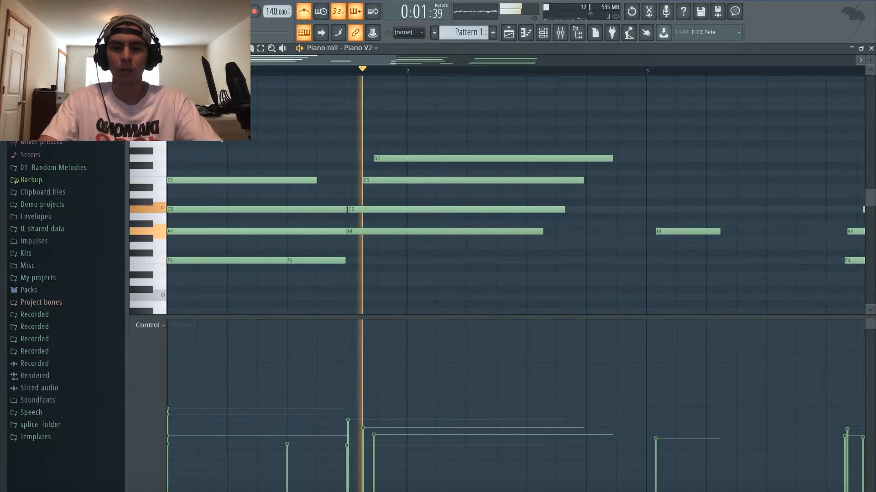
{"action": "key", "text": "space"}
{"action": "key", "text": "ctrl+z"}
{"action": "key", "text": "ctrl+alt+z"}
{"action": "key", "text": "ctrl+alt+z"}
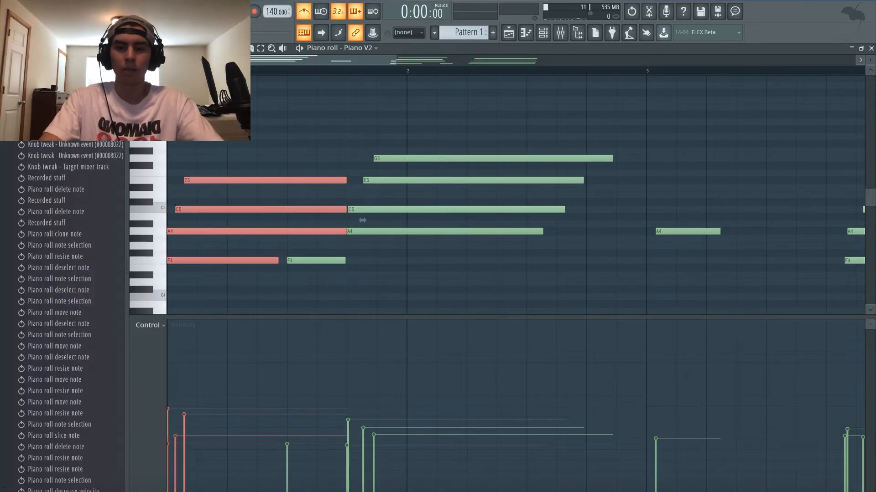
Step: Shift the second chord's E5 and G5 notes slightly earlier and play back the opening chords
{"action": "key", "text": "space"}
{"action": "key", "text": "space"}
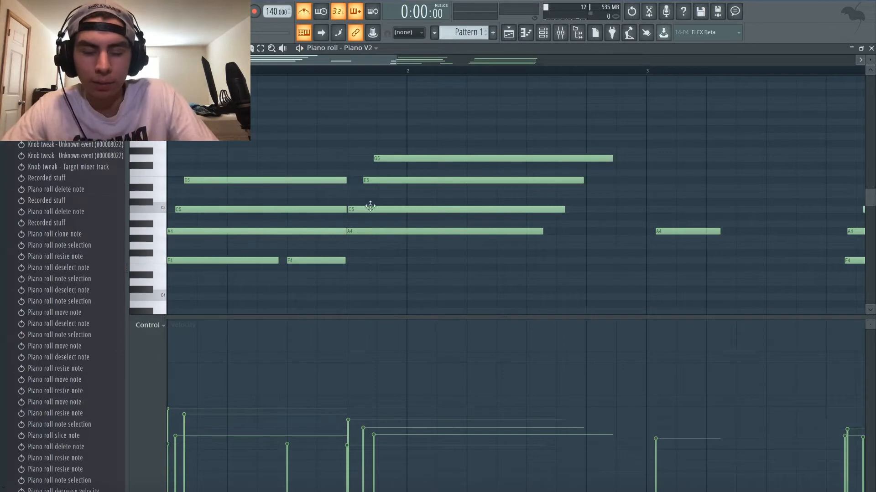
{"action": "left_click_drag", "start_coordinate": [377, 180], "coordinate": [377, 161]}
{"action": "key", "text": "space"}
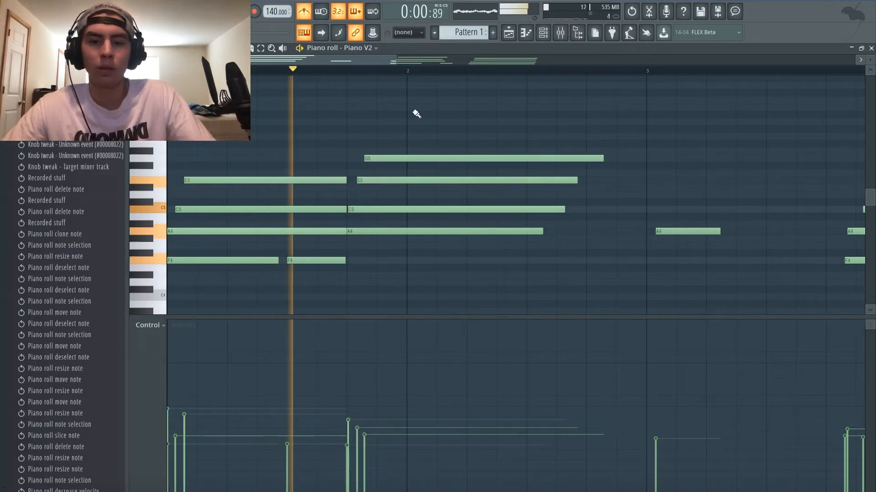
{"action": "left_click_drag", "start_coordinate": [395, 60], "coordinate": [254, 121]}
{"action": "key", "text": "space"}
Step: Try velocities rising from note to note on the first chord, play it back, and undo the change
{"action": "left_click_drag", "start_coordinate": [189, 293], "coordinate": [288, 106]}
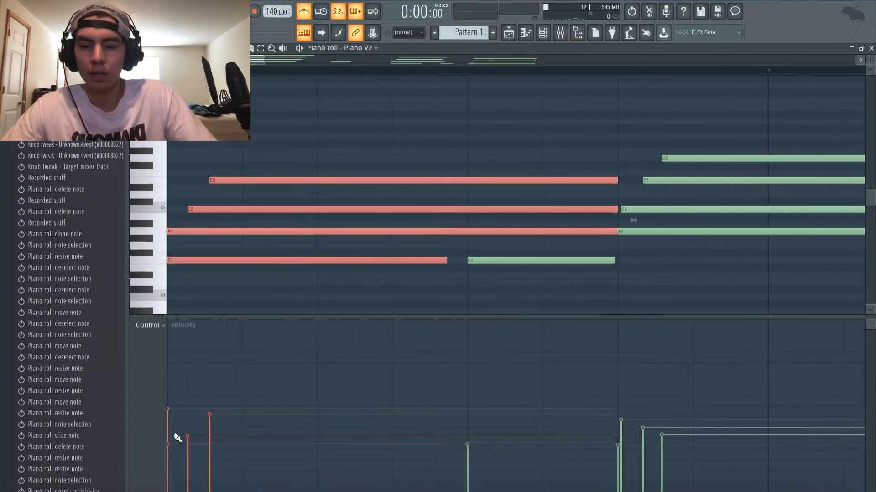
{"action": "left_click_drag", "start_coordinate": [173, 464], "coordinate": [239, 399]}
{"action": "key", "text": "space"}
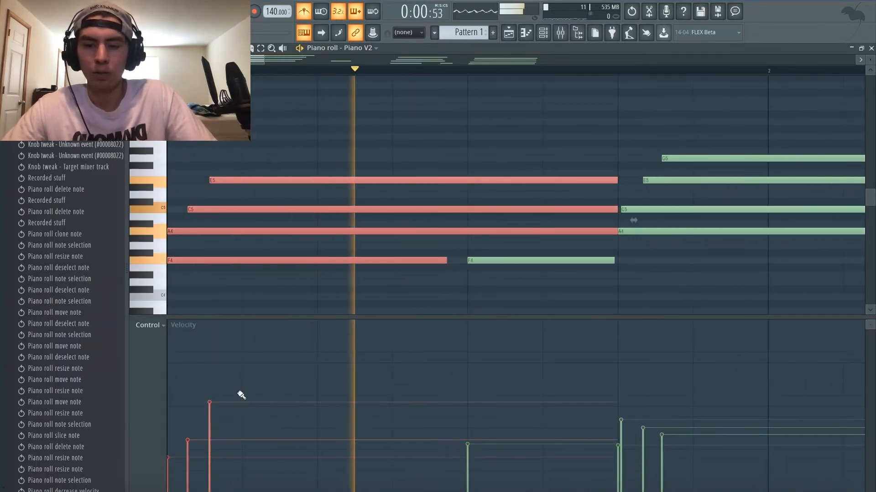
{"action": "key", "text": "space"}
{"action": "key", "text": "ctrl+alt+z"}
{"action": "key", "text": "ctrl+alt+z"}
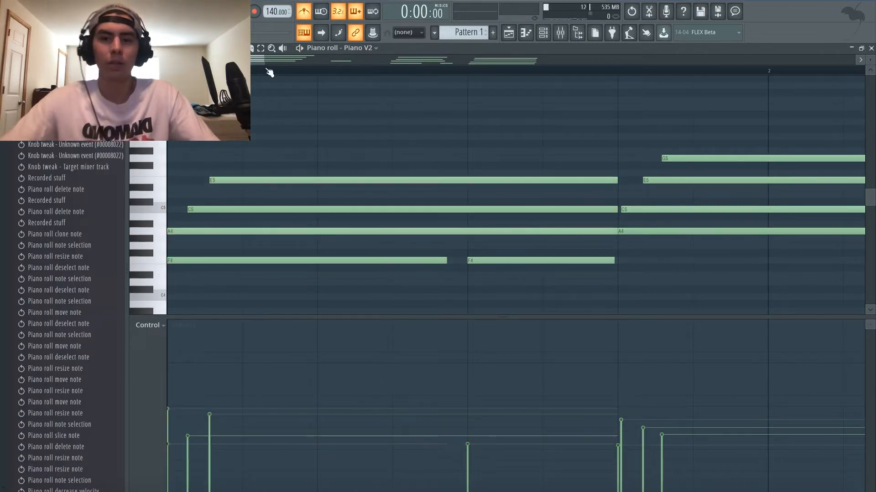
Step: Lengthen the second chord up to bar 3 and align the third chord to start at bar 3, checking it by playback
{"action": "left_click_drag", "start_coordinate": [264, 60], "coordinate": [549, 90]}
{"action": "key", "text": "space"}
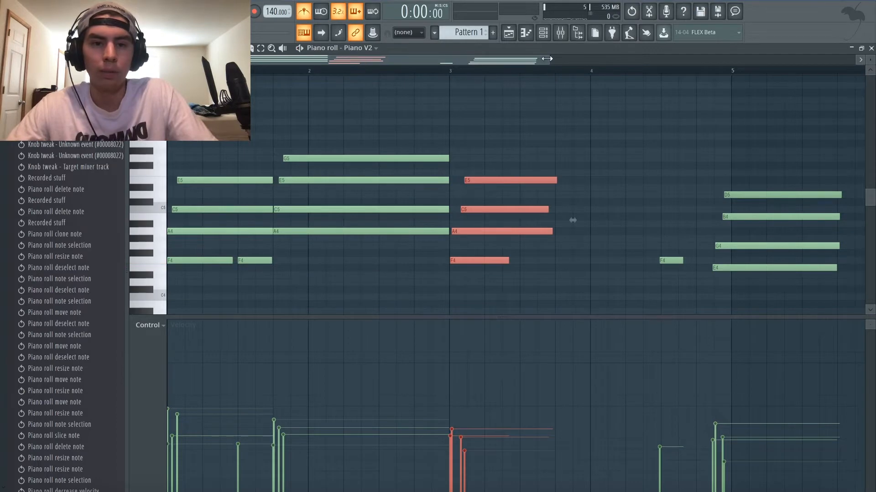
{"action": "key", "text": "space"}
{"action": "left_click_drag", "start_coordinate": [546, 58], "coordinate": [391, 98]}
{"action": "left_click_drag", "start_coordinate": [544, 262], "coordinate": [539, 261]}
{"action": "key", "text": "space"}
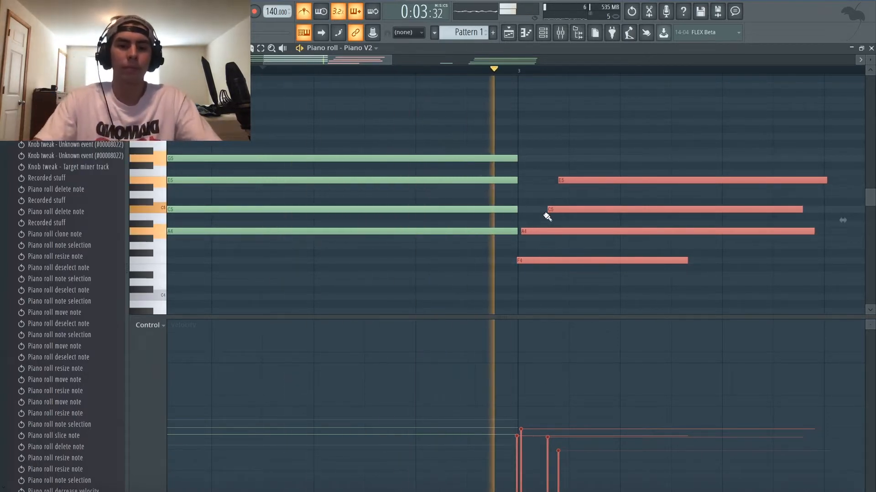
Step: Tighten the third chord's staggered note starts and close the gap between it and the fourth chord
{"action": "left_click_drag", "start_coordinate": [535, 259], "coordinate": [536, 259]}
{"action": "left_click", "coordinate": [593, 226], "text": "ctrl"}
{"action": "left_click_drag", "start_coordinate": [594, 228], "coordinate": [573, 184]}
{"action": "left_click", "coordinate": [623, 141], "text": "ctrl"}
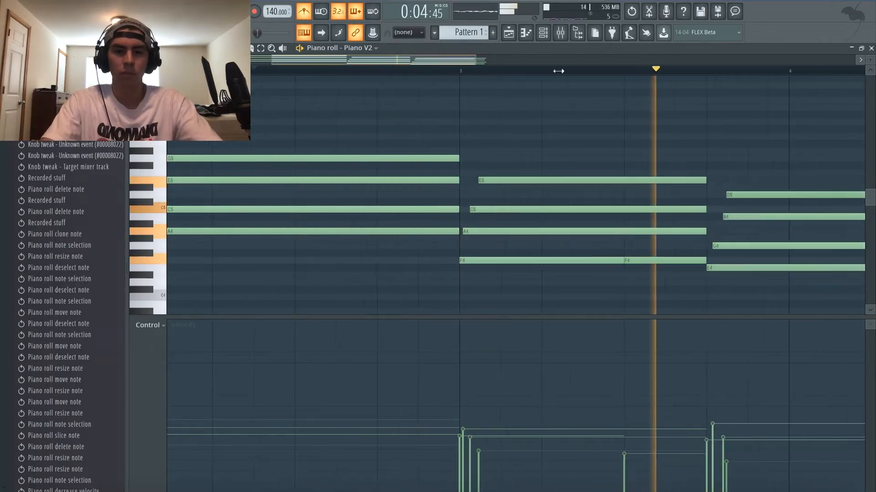
Step: Draw a one-bar chord of E4, G4, B4 and D5 starting at bar 5
{"action": "left_click_drag", "start_coordinate": [557, 70], "coordinate": [810, 69]}
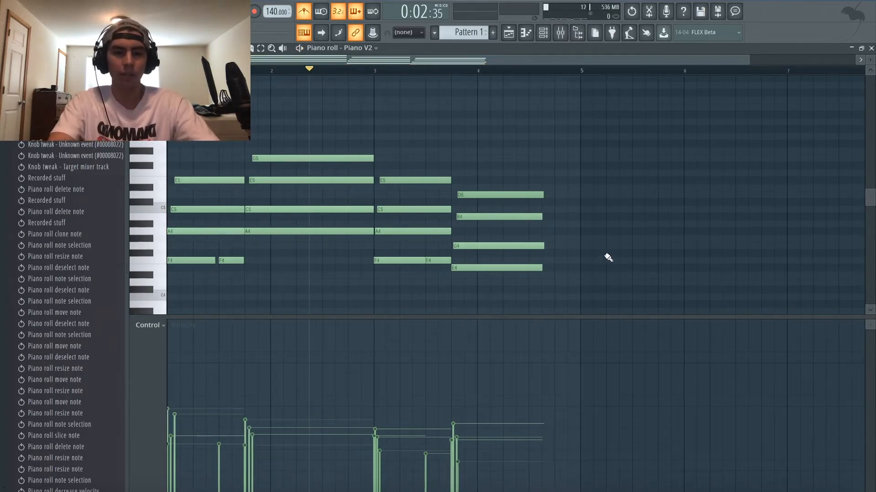
{"action": "left_click", "coordinate": [582, 269]}
{"action": "right_click", "coordinate": [593, 269]}
{"action": "left_click", "coordinate": [596, 268]}
{"action": "left_click_drag", "start_coordinate": [612, 269], "coordinate": [683, 268]}
{"action": "left_click", "coordinate": [609, 247]}
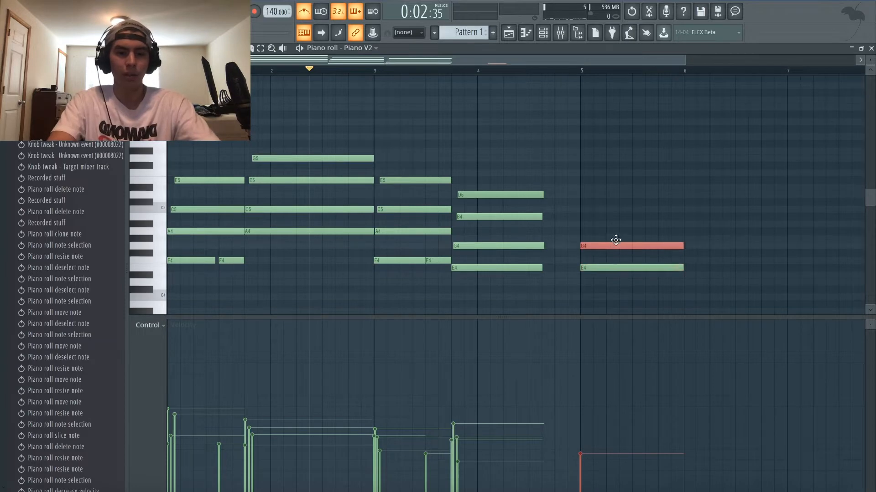
{"action": "left_click", "coordinate": [597, 224]}
{"action": "left_click_drag", "start_coordinate": [595, 214], "coordinate": [595, 216]}
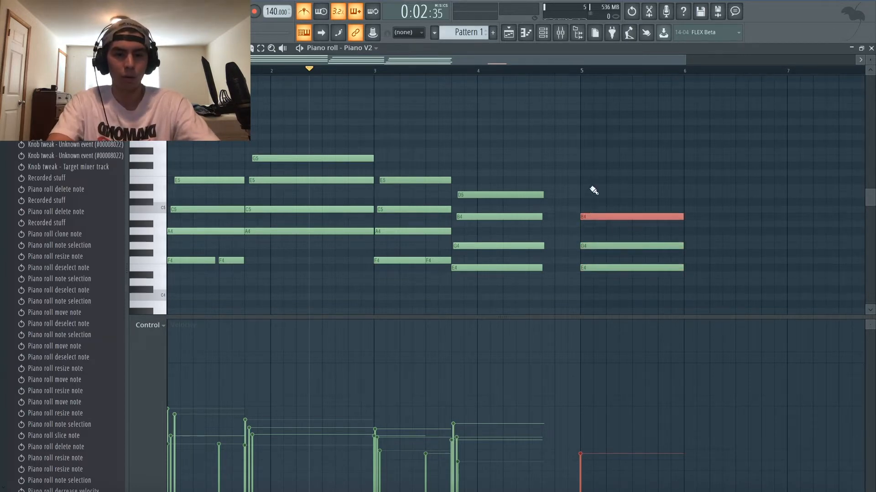
{"action": "left_click", "coordinate": [606, 194]}
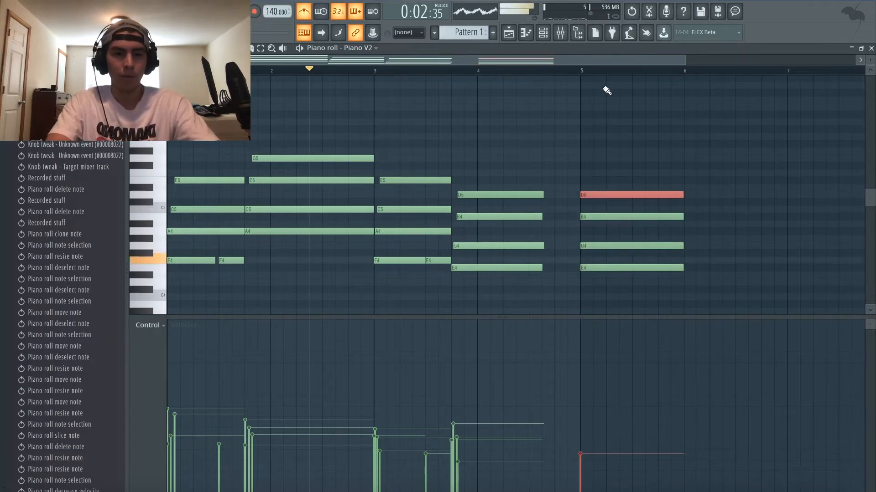
Step: Play the pattern from bar 5 and raise the velocity of the bar 5 chord's four notes
{"action": "left_click", "coordinate": [580, 72]}
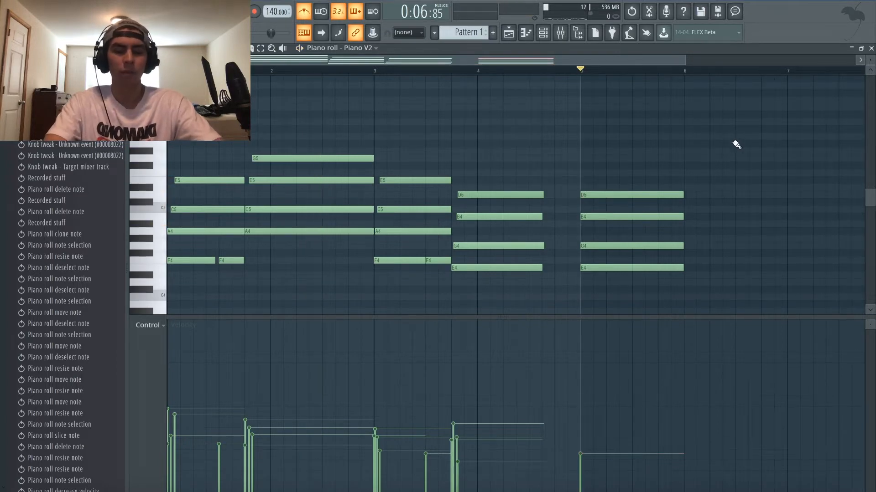
{"action": "key", "text": "space"}
{"action": "key", "text": "space"}
{"action": "left_click_drag", "start_coordinate": [622, 158], "coordinate": [607, 326]}
{"action": "scroll", "coordinate": [668, 272], "scroll_direction": "up", "scroll_amount": 3}
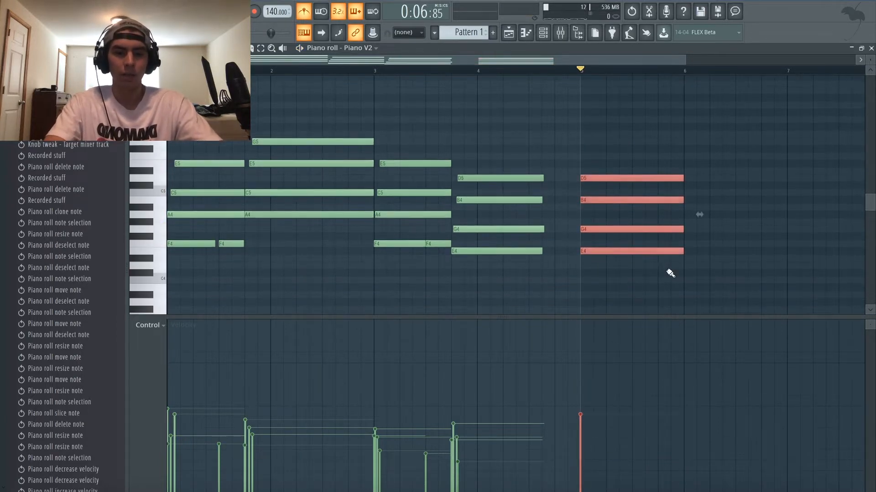
Step: Raise the bar 5 chord's velocity slightly and strum it, adjusting the start time and velocity strengths while playing it back
{"action": "scroll", "coordinate": [670, 273], "scroll_direction": "down", "scroll_amount": 1}
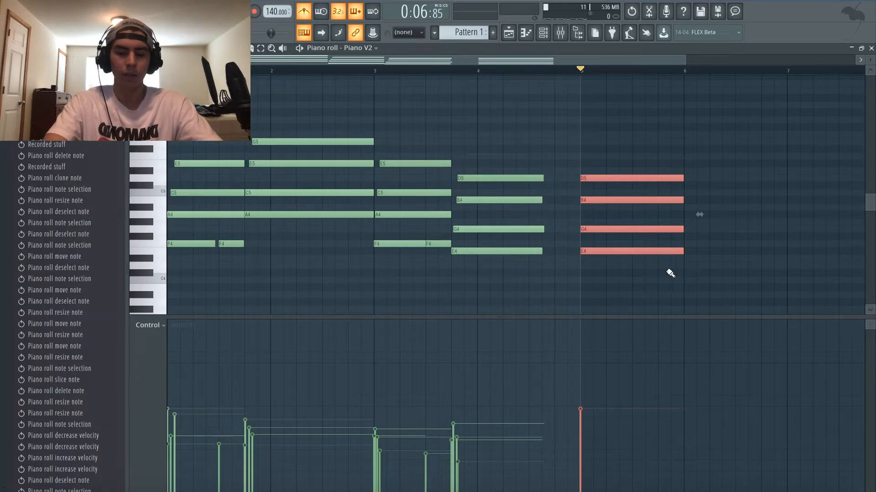
{"action": "key", "text": "alt+s"}
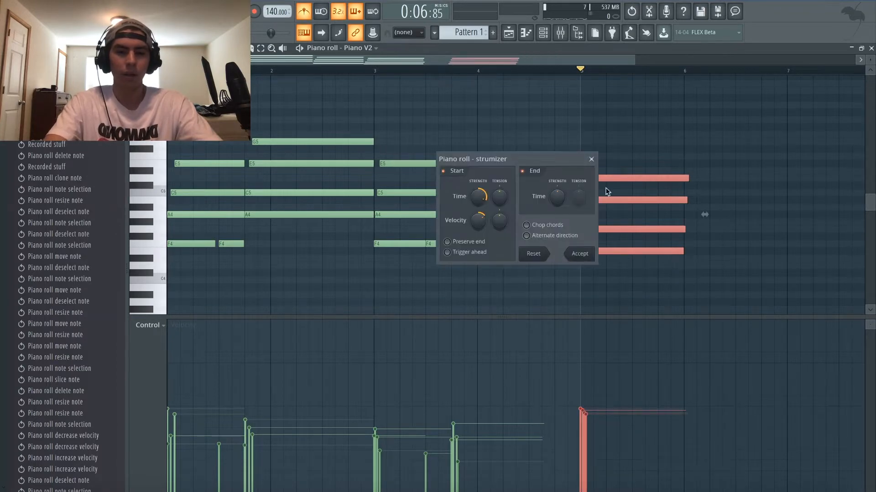
{"action": "left_click", "coordinate": [590, 161]}
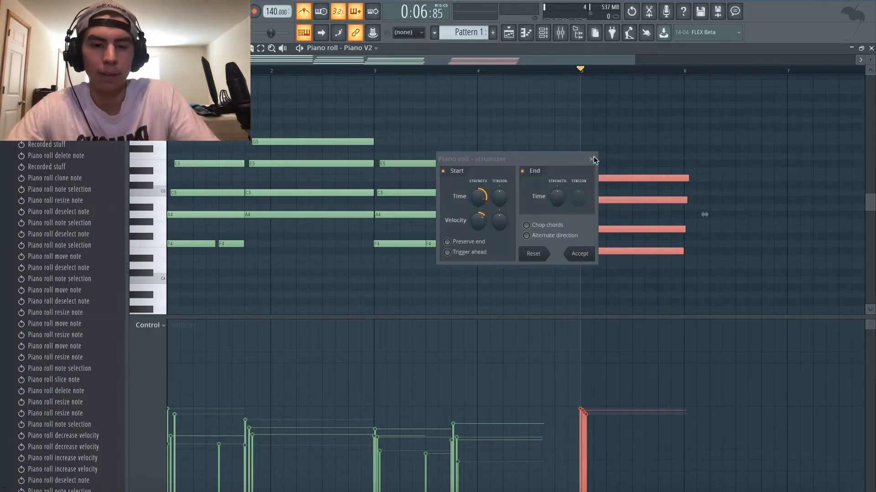
{"action": "key", "text": "alt+s"}
{"action": "key", "text": "space"}
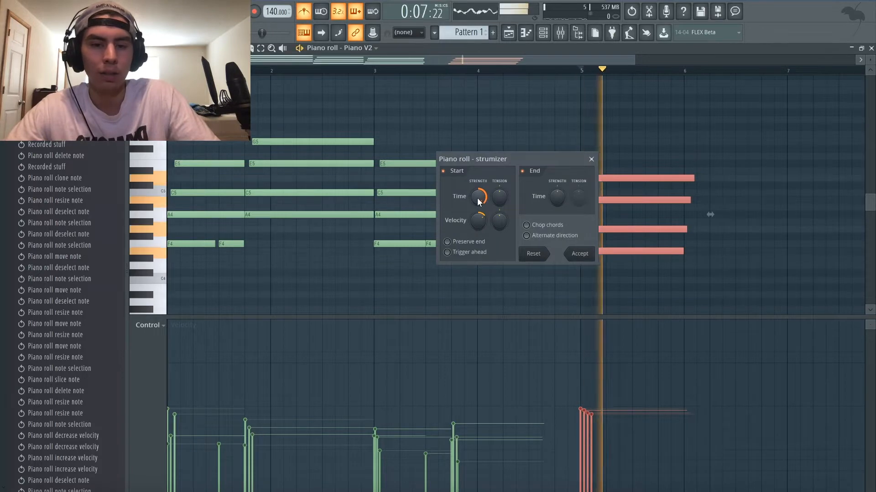
{"action": "scroll", "coordinate": [478, 197], "scroll_direction": "down", "scroll_amount": 1}
{"action": "key", "text": "space"}
{"action": "scroll", "coordinate": [485, 223], "scroll_direction": "up", "scroll_amount": 3}
{"action": "key", "text": "space"}
{"action": "key", "text": "space"}
{"action": "key", "text": "space"}
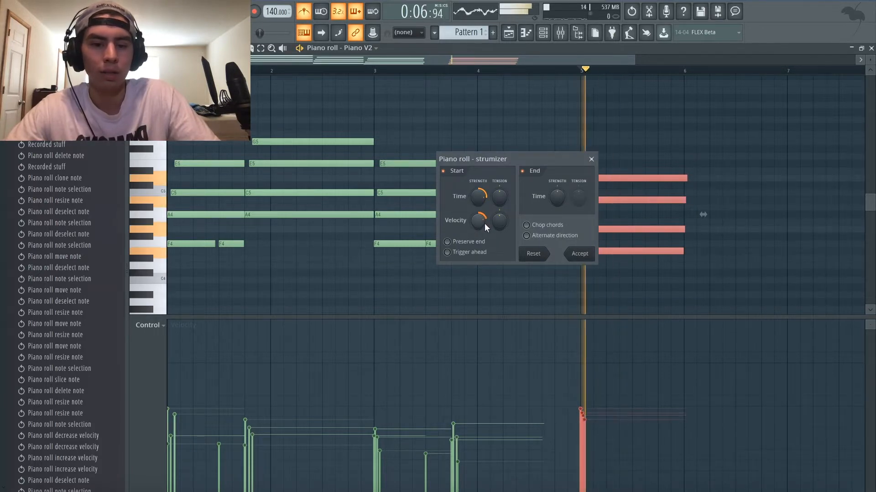
{"action": "left_click", "coordinate": [579, 254]}
Step: Redraw the strummed chord's velocities so they rise from E4 to D5, and play the chord
{"action": "left_click_drag", "start_coordinate": [635, 60], "coordinate": [461, 84]}
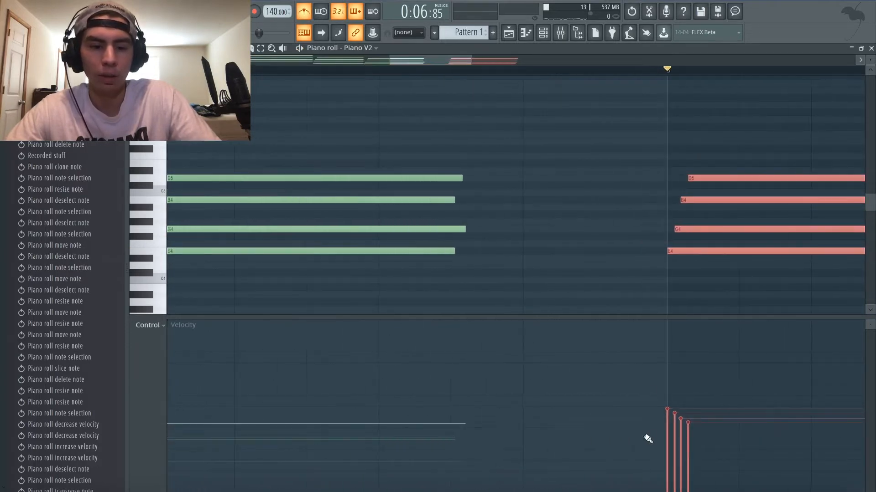
{"action": "left_click_drag", "start_coordinate": [665, 448], "coordinate": [698, 397]}
{"action": "key", "text": "space"}
{"action": "key", "text": "space"}
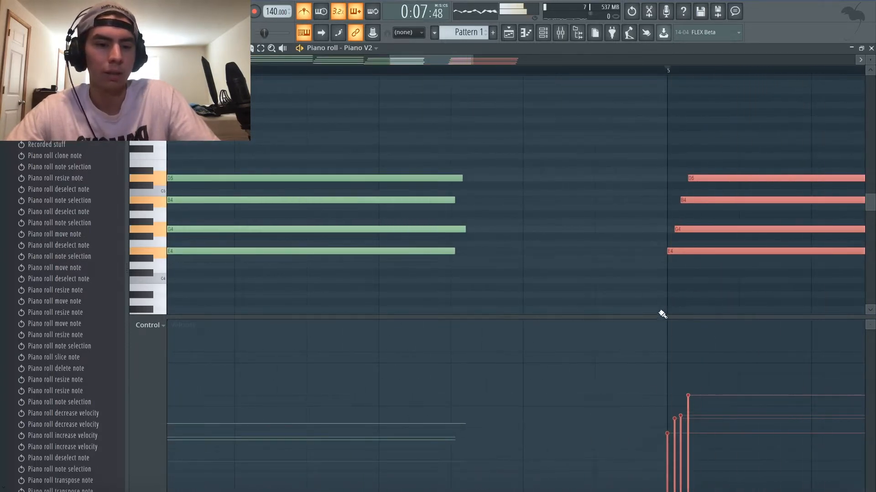
Step: Delete the chord at bar 5, keeping only the four recorded chords
{"action": "mouse_move", "coordinate": [472, 60]}
{"action": "left_mouse_down"}
{"action": "mouse_move", "coordinate": [657, 63]}
{"action": "mouse_move", "coordinate": [410, 85]}
{"action": "left_mouse_up"}
{"action": "right_click", "coordinate": [406, 179]}
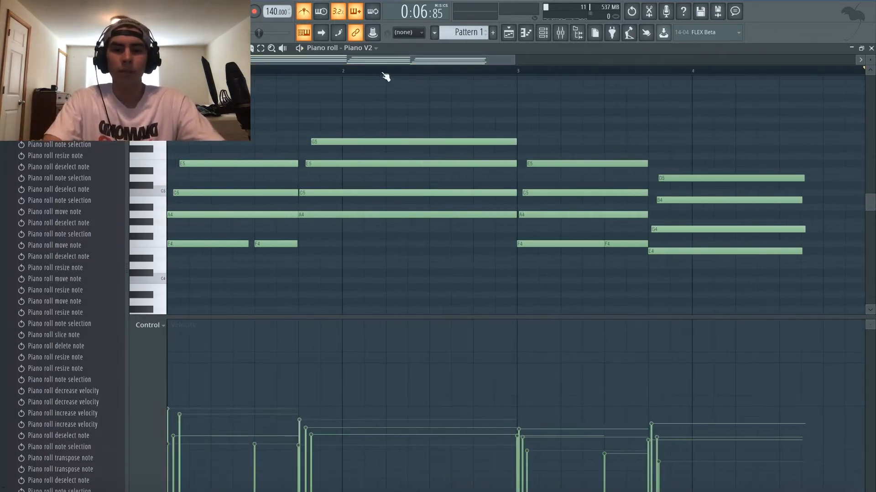
{"action": "key", "text": "space"}
Step: Extend the fourth chord past bar 5, slice it at bar 5 and delete the excess
{"action": "left_click_drag", "start_coordinate": [515, 61], "coordinate": [688, 85]}
{"action": "left_click_drag", "start_coordinate": [592, 285], "coordinate": [559, 151]}
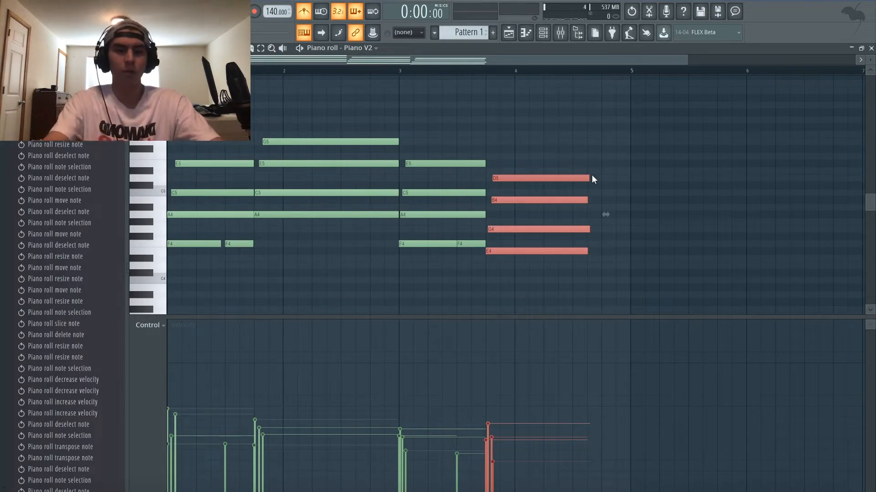
{"action": "left_click_drag", "start_coordinate": [592, 176], "coordinate": [733, 178]}
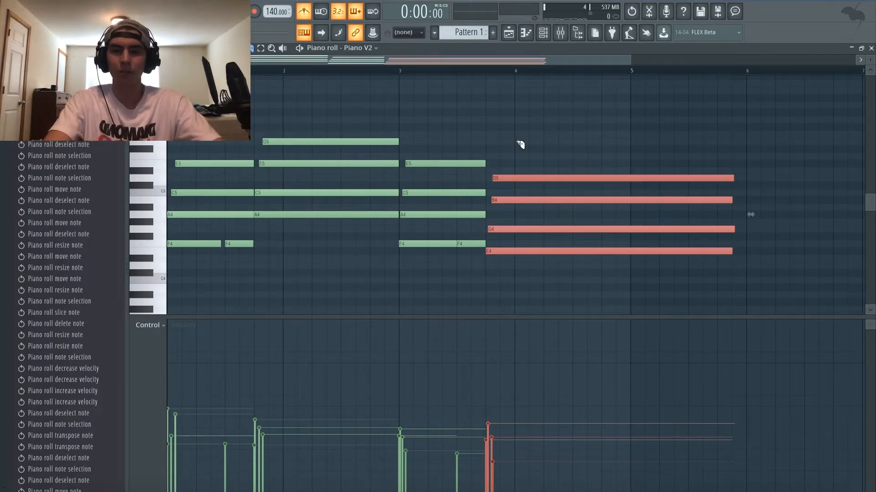
{"action": "left_click_drag", "start_coordinate": [629, 283], "coordinate": [624, 106]}
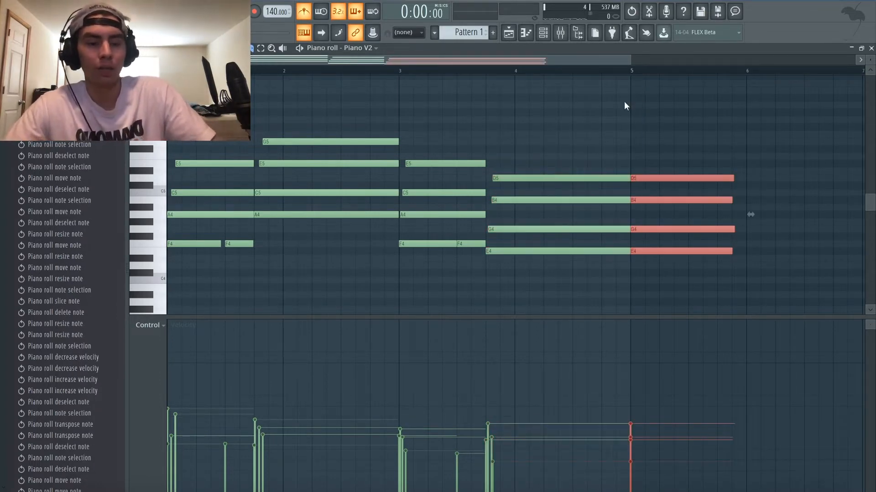
{"action": "key", "text": "Delete"}
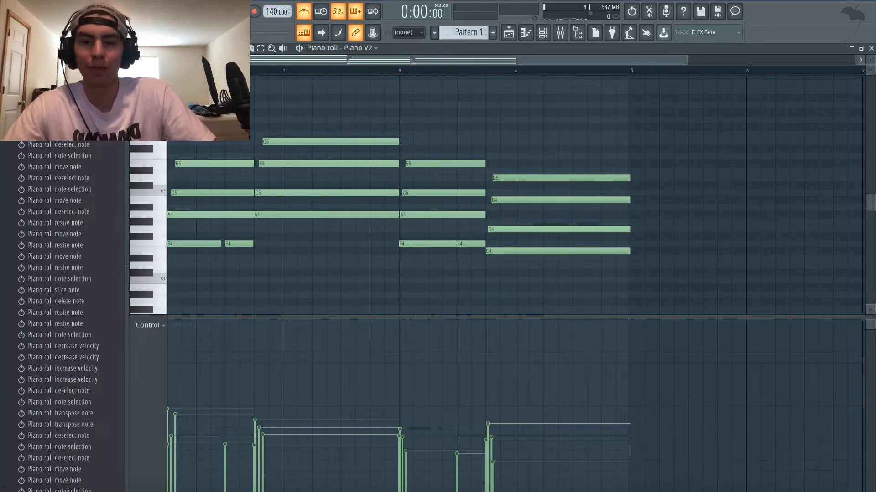
Step: Duplicate the whole four-bar progression so the copy starts at bar 5, and play the copy
{"action": "key", "text": "ctrl+a"}
{"action": "key", "text": "ctrl+b"}
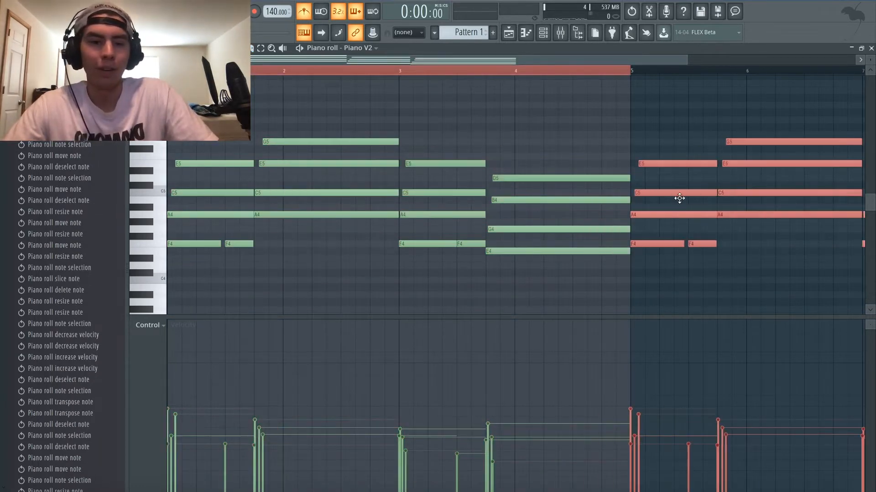
{"action": "left_click", "coordinate": [585, 89], "text": "ctrl"}
{"action": "key", "text": "space"}
{"action": "left_click", "coordinate": [594, 71], "text": "ctrl"}
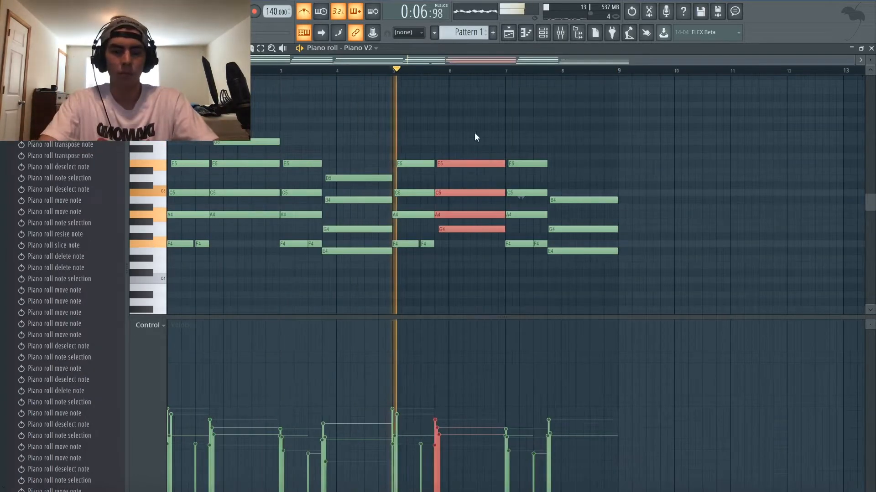
Step: Transpose the G4 of the copied second chord up an octave to G5
{"action": "key", "text": "space"}
{"action": "left_click_drag", "start_coordinate": [468, 255], "coordinate": [464, 220]}
{"action": "key", "text": "ctrl+Up"}
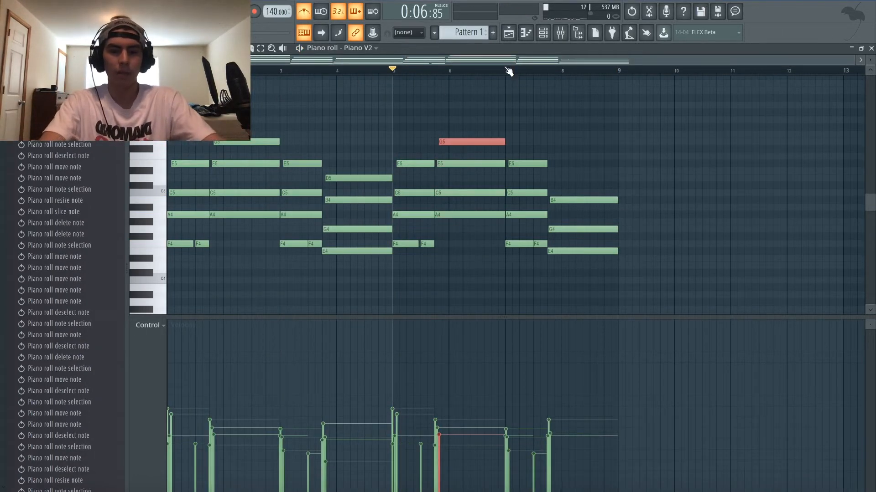
{"action": "right_click", "coordinate": [546, 124]}
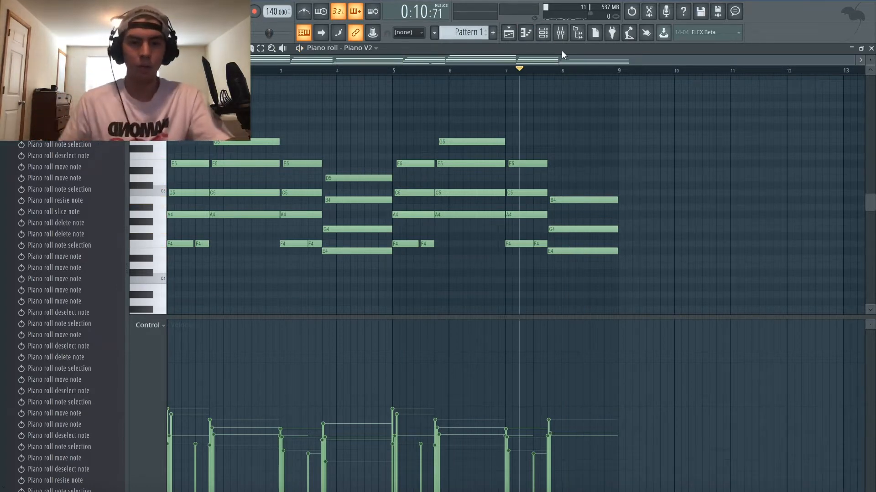
Step: Clone the Piano V2 channel and open the clone's piano roll
{"action": "left_click", "coordinate": [542, 33]}
{"action": "right_click", "coordinate": [290, 72]}
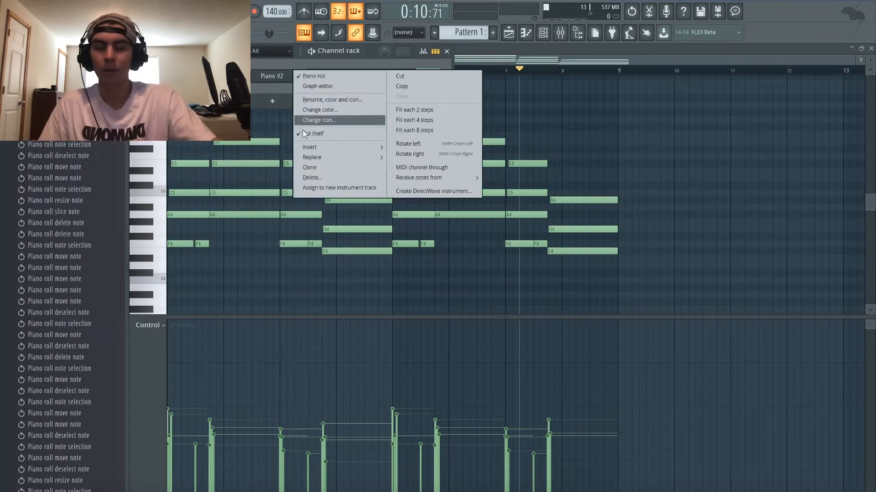
{"action": "left_click", "coordinate": [318, 169]}
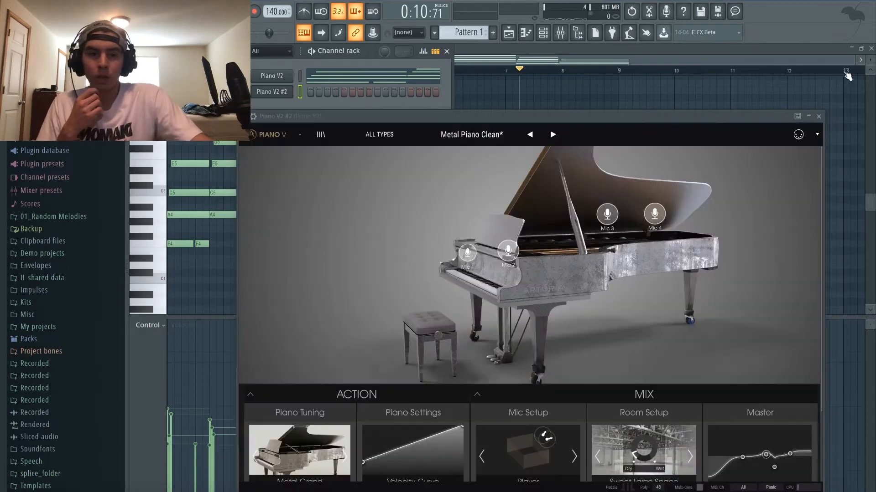
{"action": "left_click", "coordinate": [820, 117]}
{"action": "right_click", "coordinate": [291, 88]}
{"action": "left_click", "coordinate": [326, 91]}
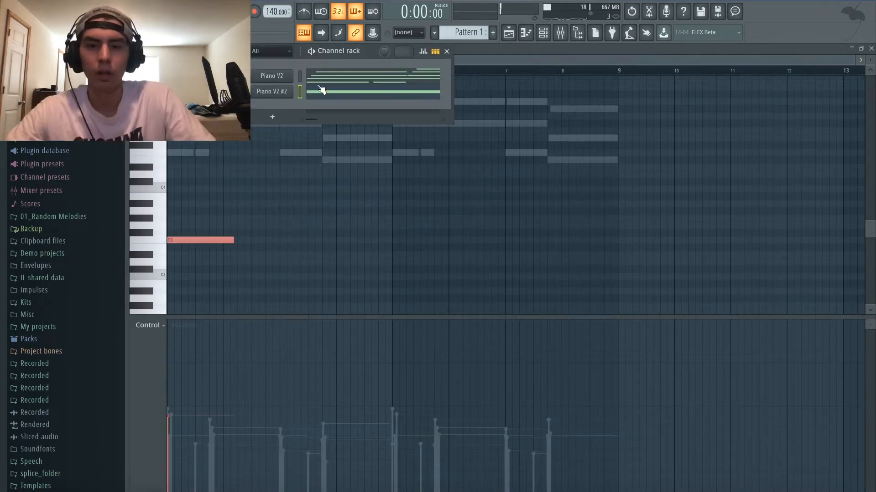
Step: Select all the chord notes in the original Piano V2 channel and raise their velocity, checking by playback
{"action": "left_click", "coordinate": [342, 80]}
{"action": "key", "text": "ctrl+a"}
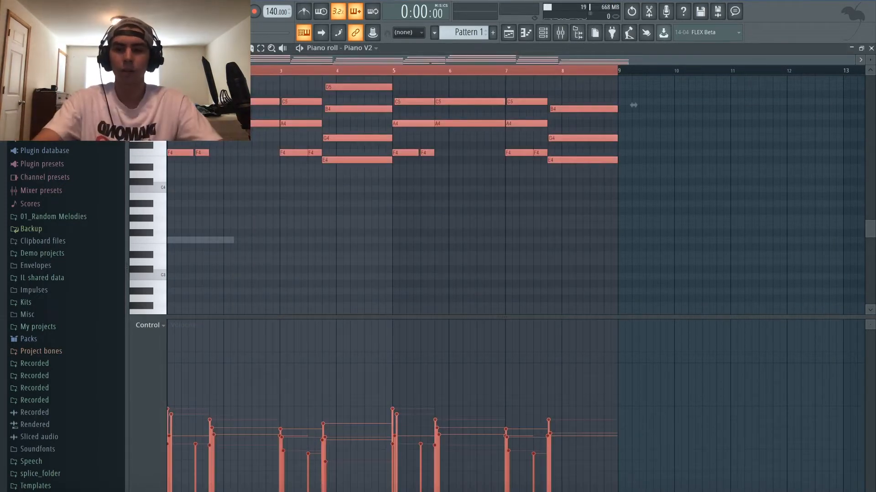
{"action": "scroll", "coordinate": [357, 136], "scroll_direction": "up", "scroll_amount": 8}
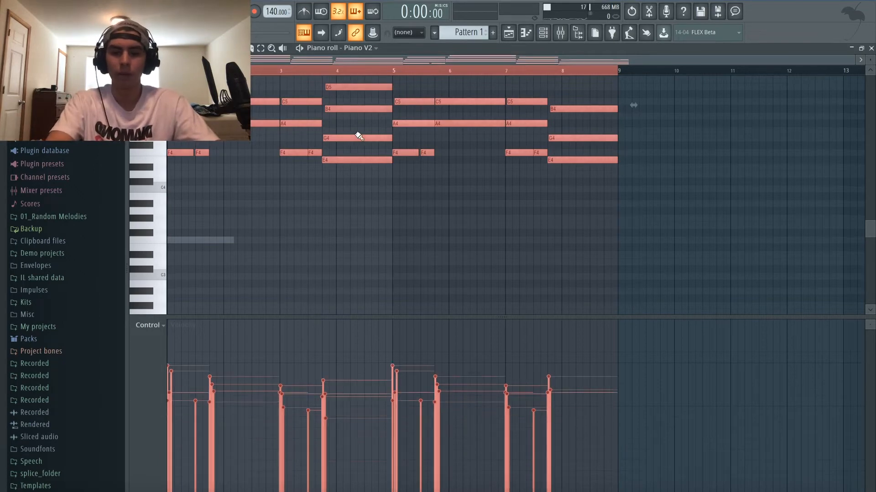
{"action": "scroll", "coordinate": [357, 135], "scroll_direction": "down", "scroll_amount": 5}
{"action": "scroll", "coordinate": [357, 136], "scroll_direction": "up", "scroll_amount": 5}
{"action": "scroll", "coordinate": [357, 136], "scroll_direction": "down", "scroll_amount": 2}
{"action": "scroll", "coordinate": [359, 136], "scroll_direction": "down", "scroll_amount": 3}
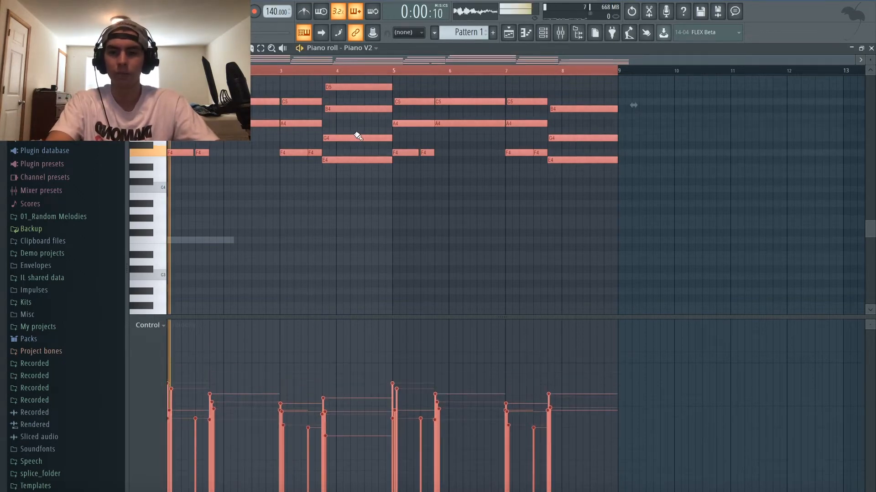
{"action": "key", "text": "space"}
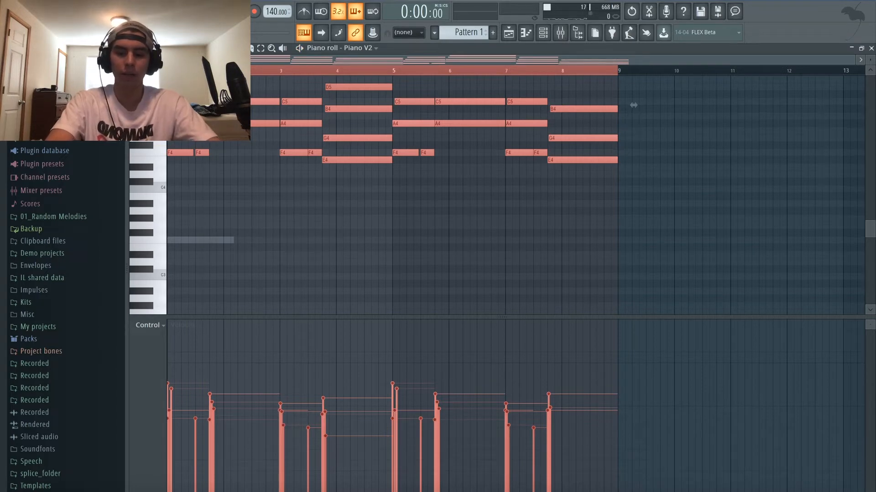
Step: Try extreme velocity changes on all the chord notes and undo them
{"action": "scroll", "coordinate": [296, 137], "scroll_direction": "down", "scroll_amount": 5}
{"action": "scroll", "coordinate": [331, 148], "scroll_direction": "up", "scroll_amount": 10}
{"action": "scroll", "coordinate": [351, 149], "scroll_direction": "down", "scroll_amount": 10}
{"action": "scroll", "coordinate": [352, 148], "scroll_direction": "up", "scroll_amount": 1}
{"action": "scroll", "coordinate": [350, 148], "scroll_direction": "down", "scroll_amount": 1}
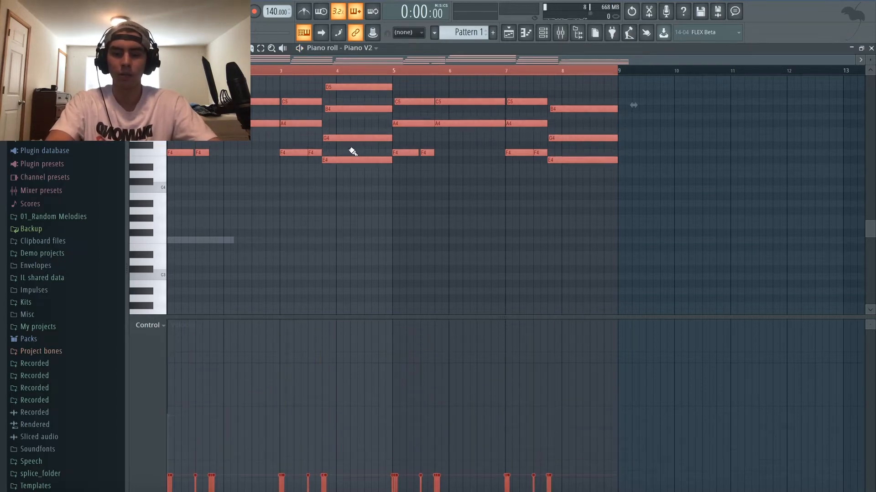
{"action": "key", "text": "ctrl+alt+z"}
{"action": "scroll", "coordinate": [369, 148], "scroll_direction": "up", "scroll_amount": 8}
{"action": "scroll", "coordinate": [366, 148], "scroll_direction": "down", "scroll_amount": 7}
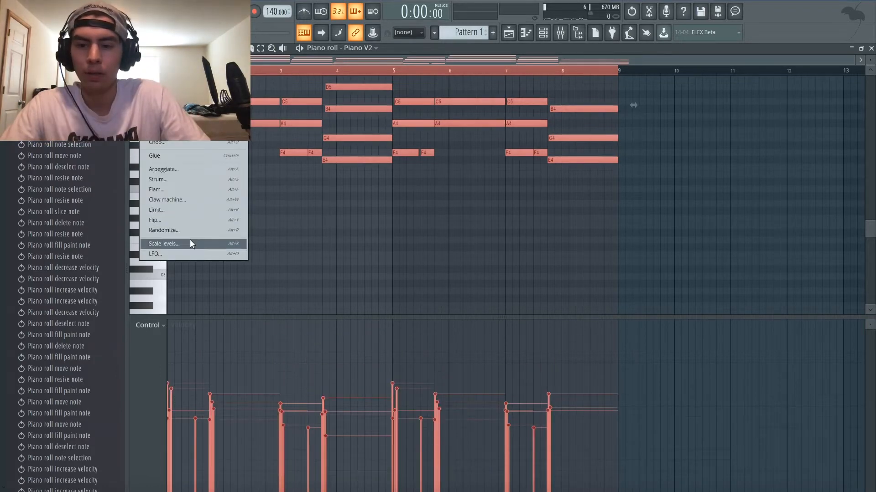
Step: Scale the velocity levels of the selected chord notes to widen their differences, and check by playback
{"action": "left_click", "coordinate": [189, 243]}
{"action": "left_click_drag", "start_coordinate": [438, 183], "coordinate": [438, 193]}
{"action": "key", "text": "space"}
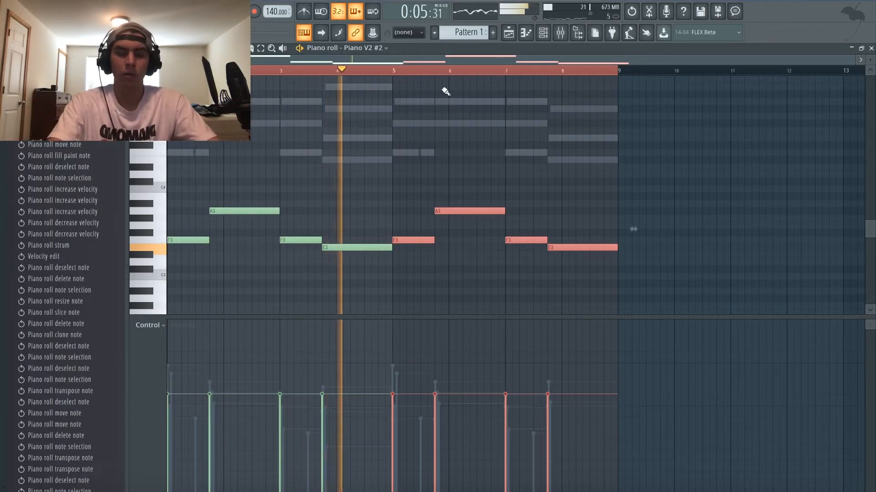
{"action": "key", "text": "space"}
{"action": "left_click", "coordinate": [485, 72]}
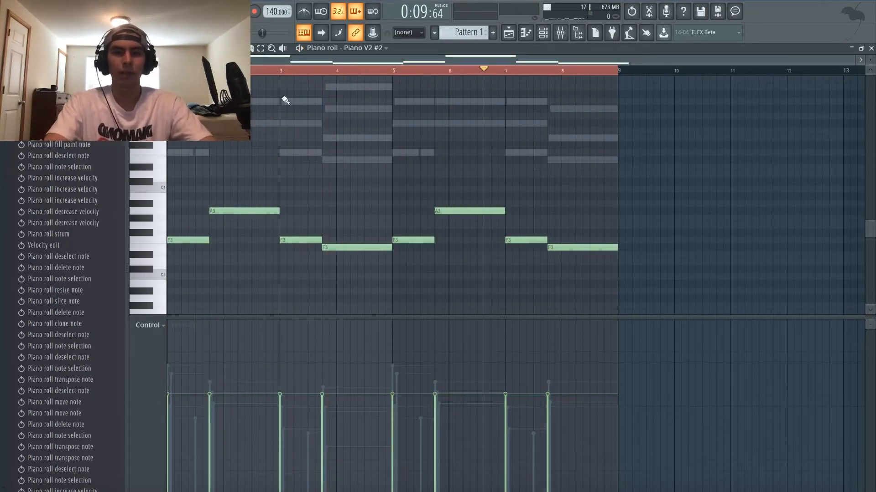
{"action": "left_click", "coordinate": [134, 48]}
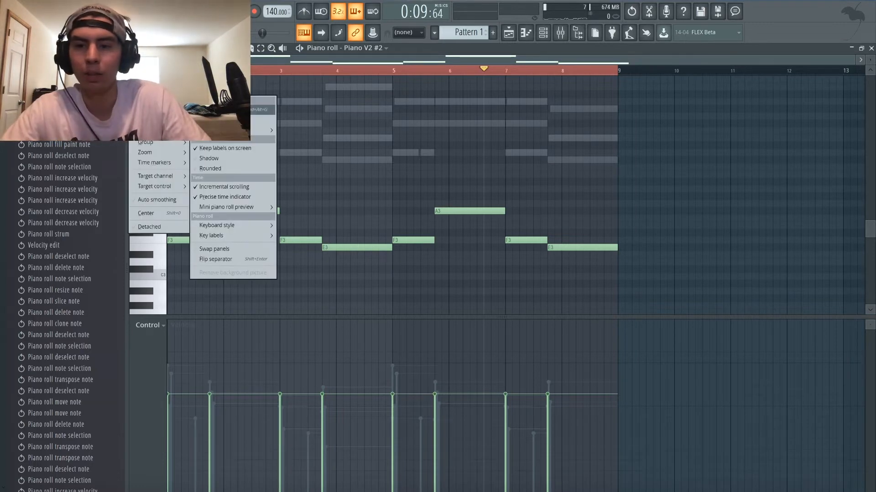
{"action": "mouse_move", "coordinate": [157, 112]}
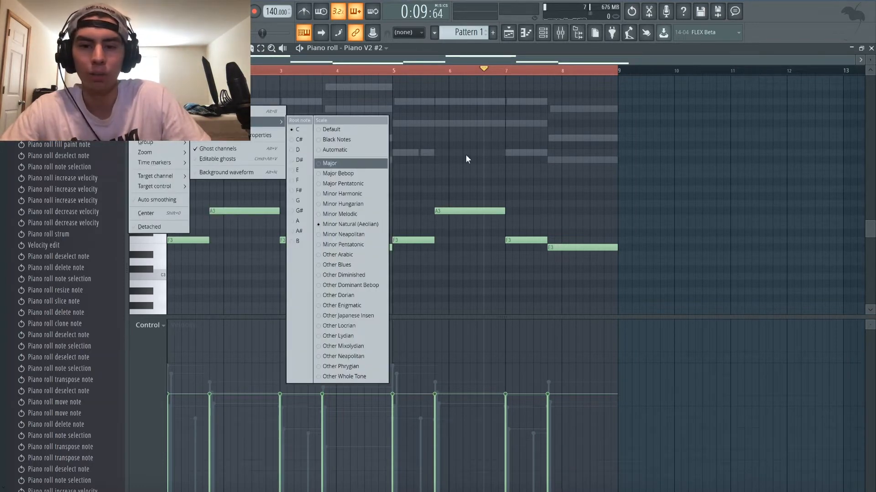
{"action": "left_click", "coordinate": [466, 155]}
Step: Try a descending G3 and F#3 fill at the end of the second A3 bass note before bar 7, and play it
{"action": "mouse_move", "coordinate": [504, 211]}
{"action": "left_mouse_down"}
{"action": "mouse_move", "coordinate": [491, 211]}
{"action": "mouse_move", "coordinate": [538, 226]}
{"action": "mouse_move", "coordinate": [498, 226]}
{"action": "left_mouse_up"}
{"action": "left_click", "coordinate": [494, 219]}
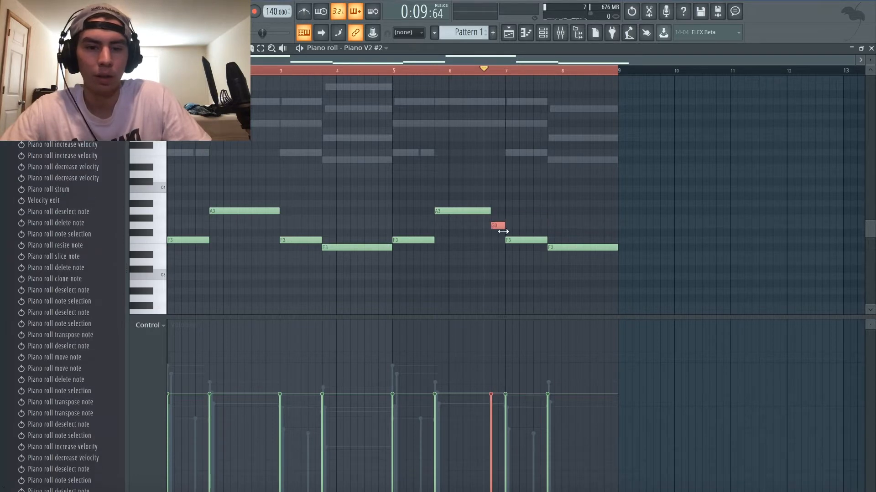
{"action": "left_click", "coordinate": [501, 233]}
{"action": "key", "text": "space"}
{"action": "left_click", "coordinate": [525, 207], "text": "ctrl"}
{"action": "key", "text": "space"}
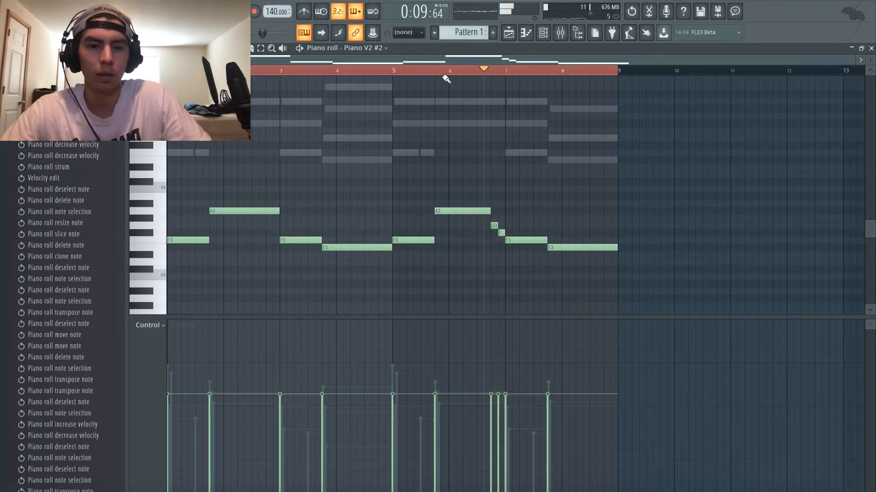
Step: Audition an E3 variant of the fill, delete it and restore the second A3 bass note up to bar 7
{"action": "left_click", "coordinate": [441, 70]}
{"action": "key", "text": "space"}
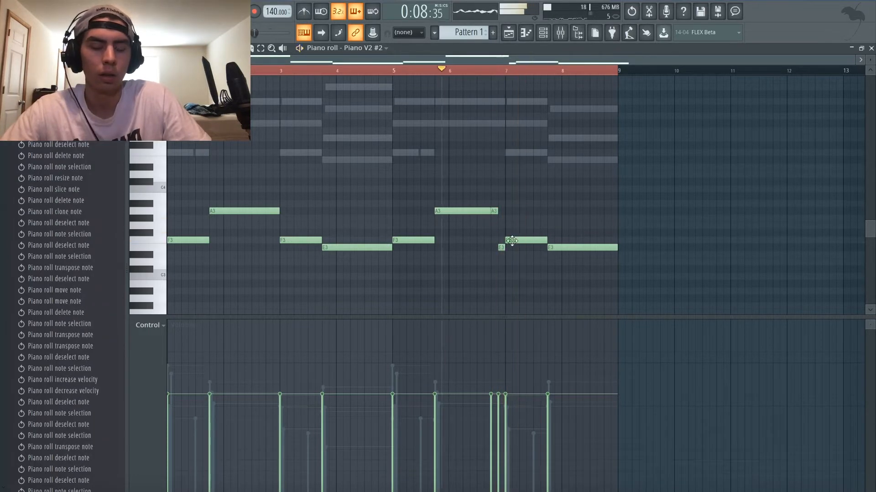
{"action": "key", "text": "space"}
{"action": "key", "text": "space"}
{"action": "right_click", "coordinate": [501, 248]}
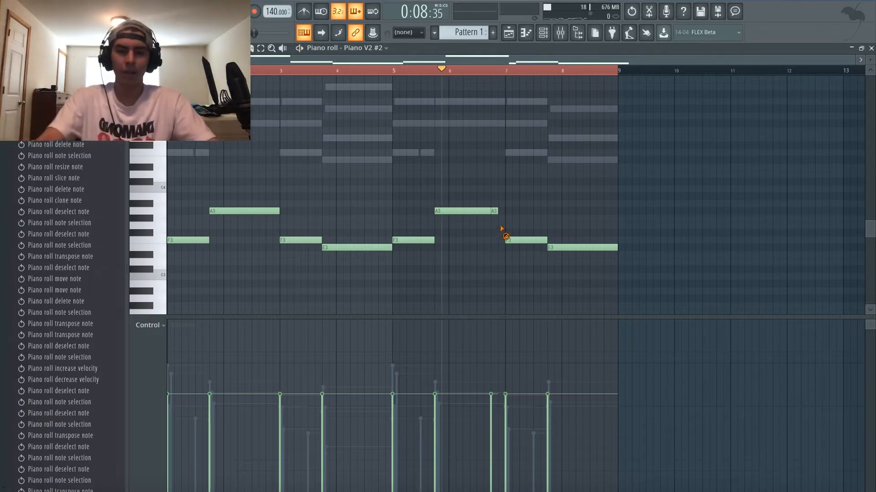
{"action": "left_click_drag", "start_coordinate": [490, 212], "coordinate": [503, 213]}
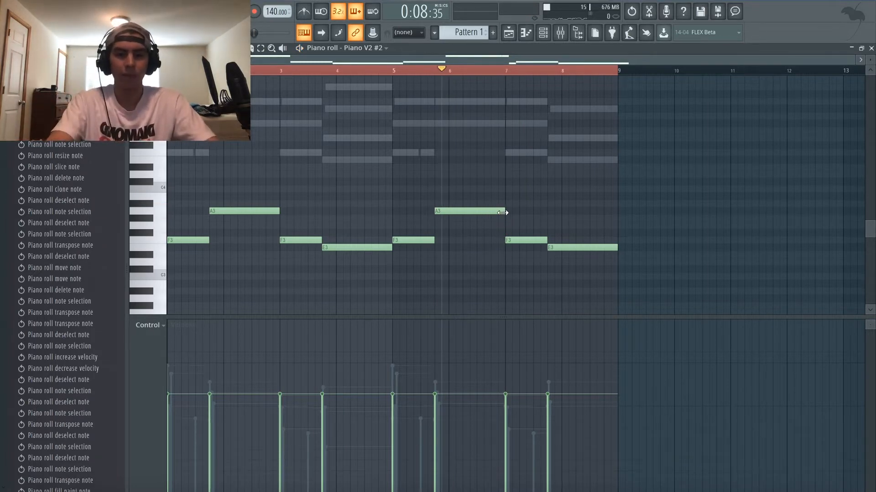
Step: Duplicate all the bass notes, transpose the copies down an octave and play the result
{"action": "key", "text": "ctrl+a"}
{"action": "left_click", "coordinate": [249, 211], "text": "shift"}
{"action": "key", "text": "ctrl+Down"}
{"action": "key", "text": "space"}
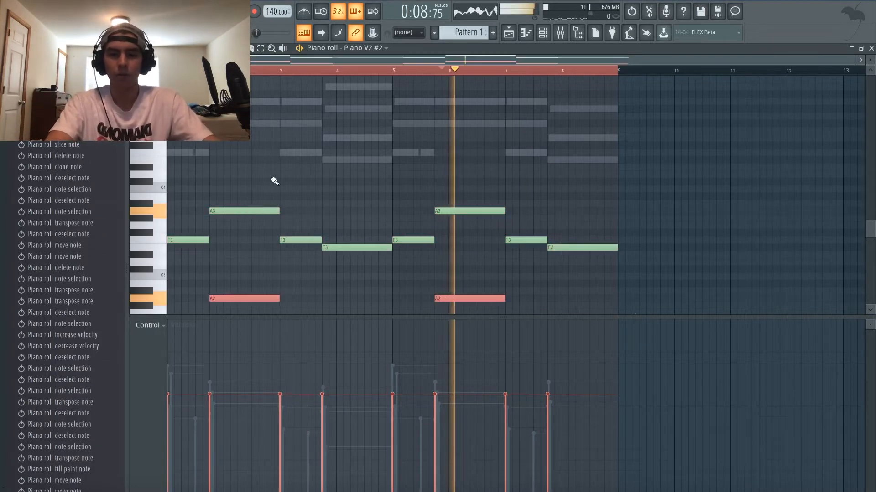
Step: Play the chords together with the octave-doubled bass line from the start of the pattern
{"action": "key", "text": "space"}
{"action": "left_click", "coordinate": [241, 12]}
{"action": "scroll", "coordinate": [474, 149], "scroll_direction": "down", "scroll_amount": 3}
{"action": "key", "text": "space"}
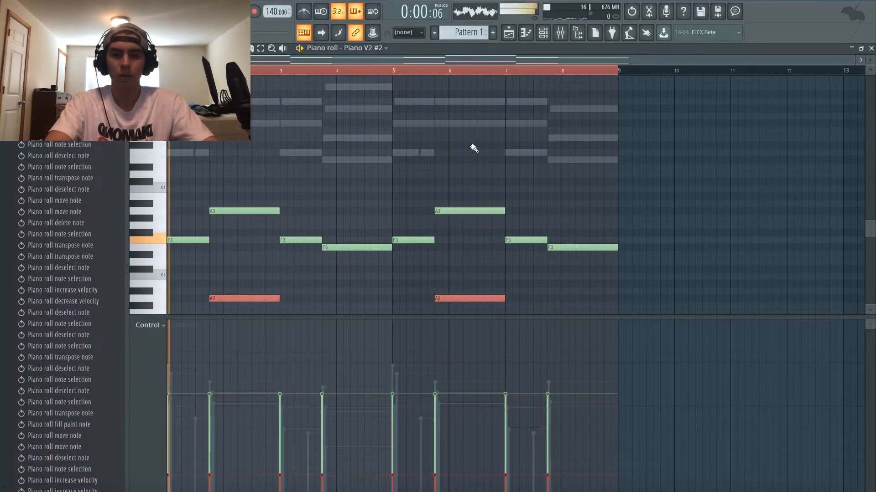
{"action": "key", "text": "space"}
Step: Transpose the upper bass layer down to C3, E3 and B2, a fifth above the low notes, and play it
{"action": "scroll", "coordinate": [252, 243], "scroll_direction": "down", "scroll_amount": 3}
{"action": "left_click", "coordinate": [239, 220]}
{"action": "scroll", "coordinate": [248, 224], "scroll_direction": "up", "scroll_amount": 1}
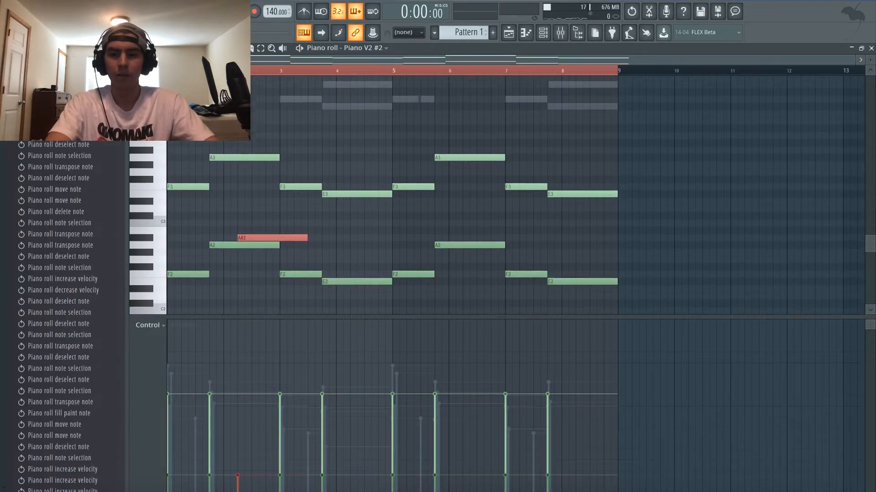
{"action": "right_click", "coordinate": [262, 241]}
{"action": "left_click_drag", "start_coordinate": [591, 246], "coordinate": [140, 358]}
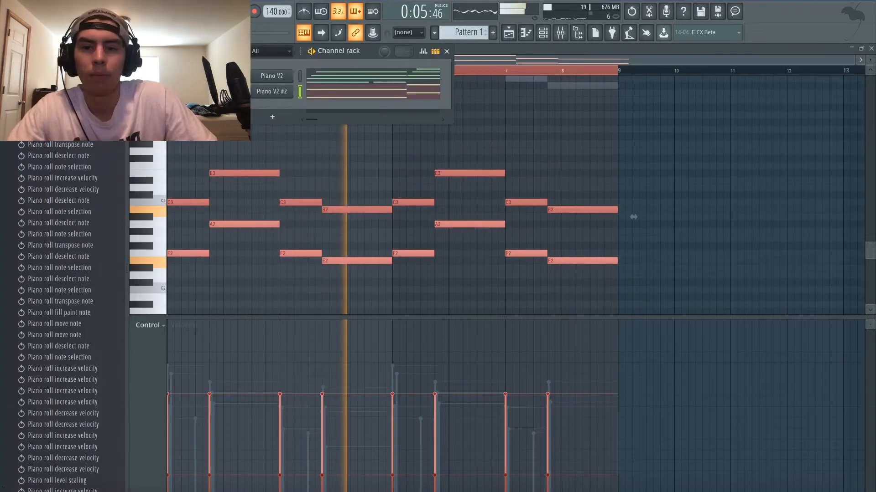
Step: Clone the bass channel for a third piano part, and transpose all the chord and bass notes down six semitones
{"action": "right_click", "coordinate": [292, 90]}
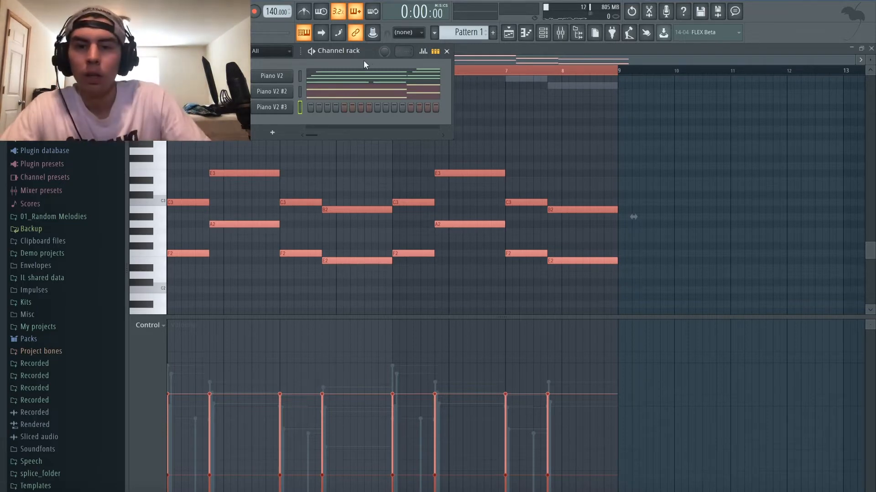
{"action": "left_click", "coordinate": [363, 75]}
{"action": "key", "text": "ctrl+a"}
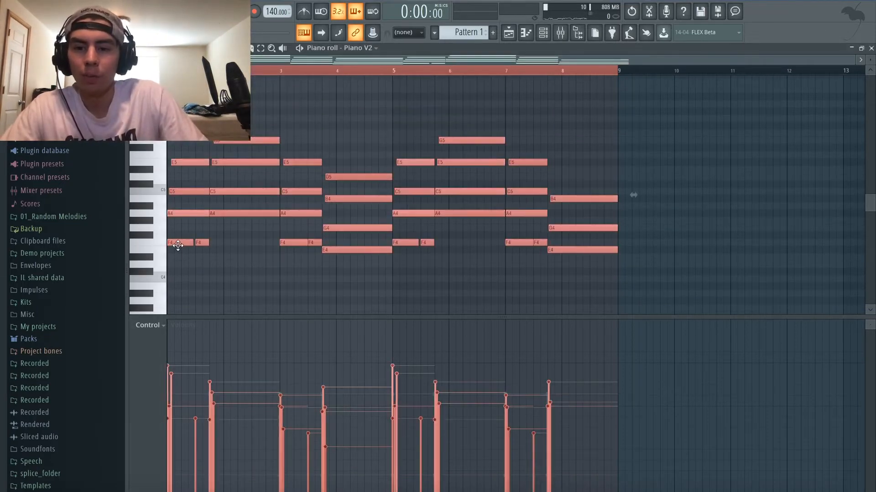
{"action": "mouse_move", "coordinate": [177, 246]}
{"action": "left_mouse_down"}
{"action": "mouse_move", "coordinate": [177, 213]}
{"action": "mouse_move", "coordinate": [170, 244]}
{"action": "left_mouse_up"}
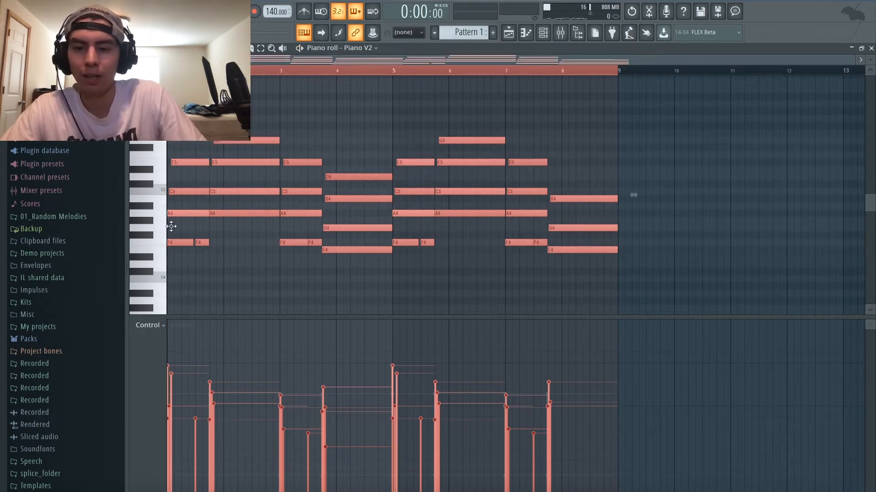
{"action": "left_click_drag", "start_coordinate": [171, 226], "coordinate": [175, 257]}
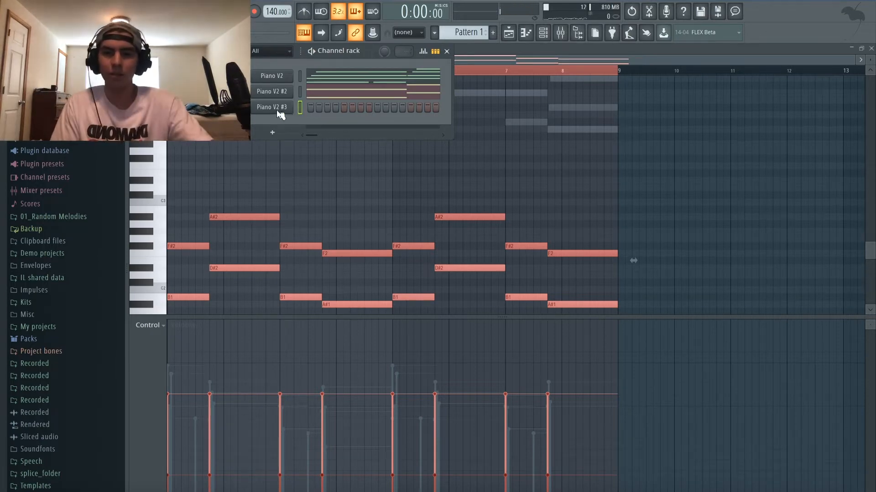
Step: Record a live melody on the Piano V2 #3 channel and open it in the piano roll
{"action": "right_click", "coordinate": [300, 108]}
{"action": "left_click", "coordinate": [326, 108]}
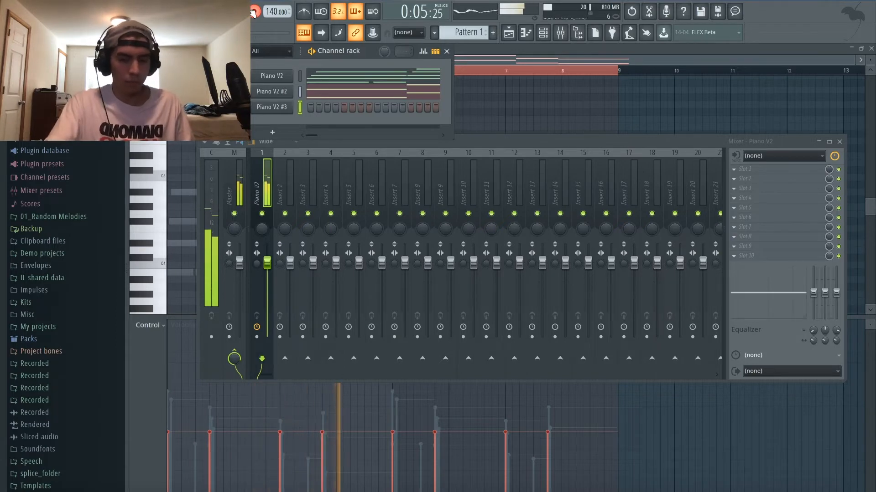
{"action": "key", "text": "space"}
{"action": "left_click", "coordinate": [366, 109]}
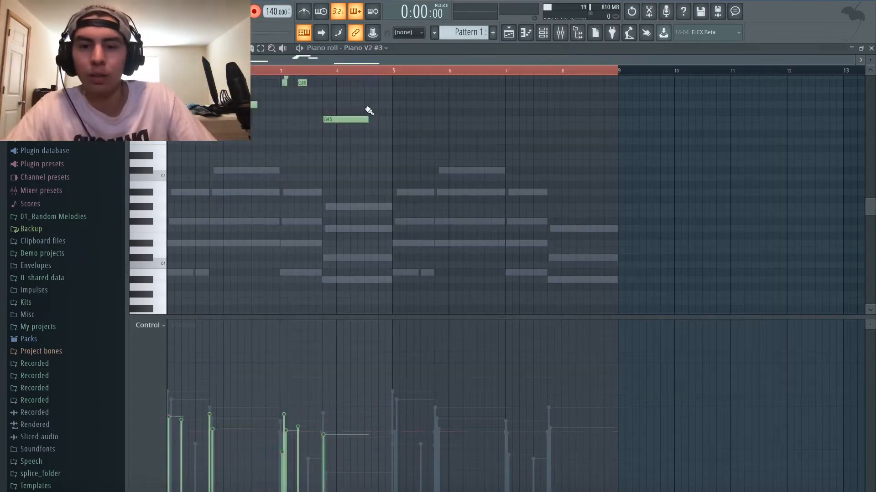
Step: Align the opening D#6 and C#6 melody notes to the beats, and shorten the G#5 to a grace note before the A#5
{"action": "key", "text": "ctrl+a"}
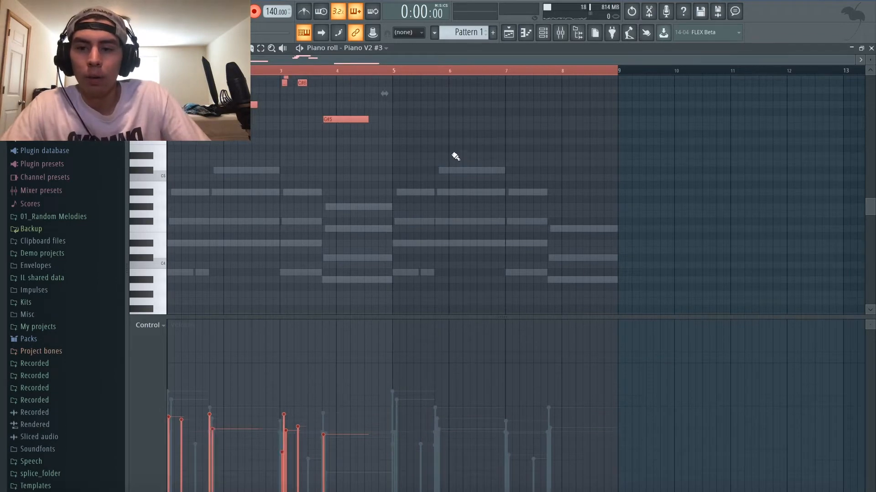
{"action": "scroll", "coordinate": [455, 156], "scroll_direction": "up", "scroll_amount": 6}
{"action": "scroll", "coordinate": [456, 155], "scroll_direction": "down", "scroll_amount": 4}
{"action": "key", "text": "ctrl+d"}
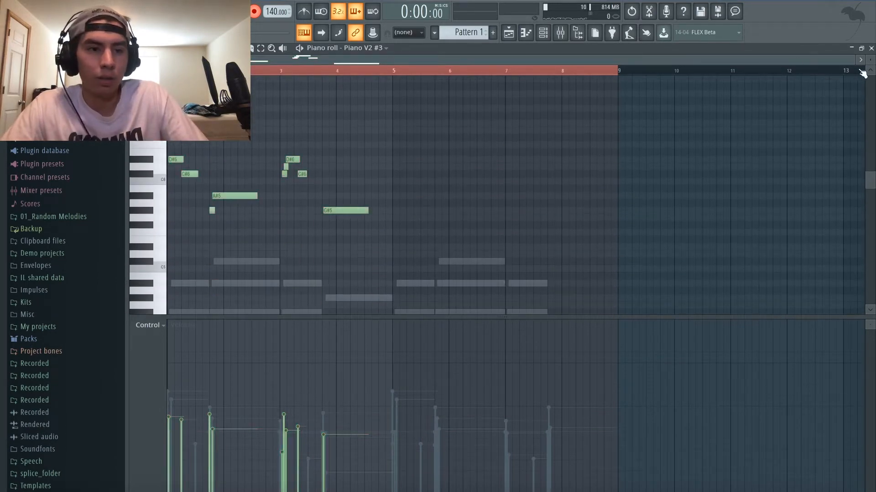
{"action": "left_click_drag", "start_coordinate": [854, 60], "coordinate": [367, 119]}
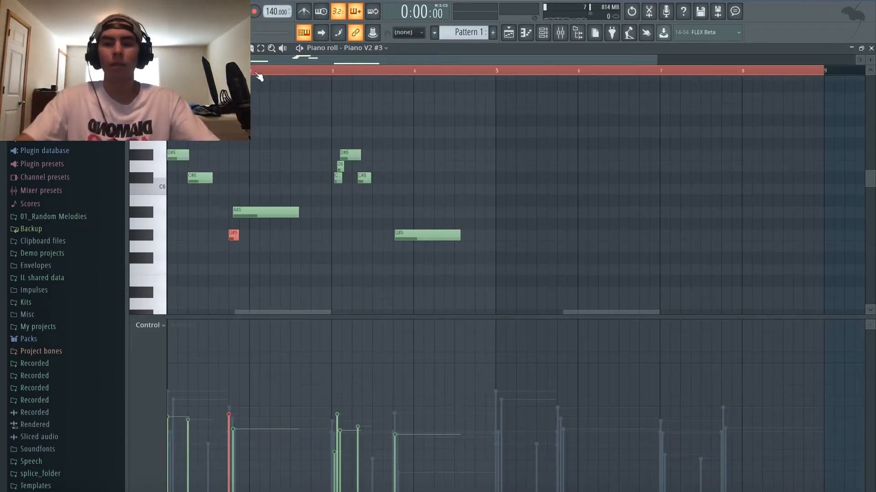
{"action": "key", "text": "ctrl+d"}
{"action": "left_click_drag", "start_coordinate": [655, 60], "coordinate": [416, 102]}
{"action": "key", "text": "space"}
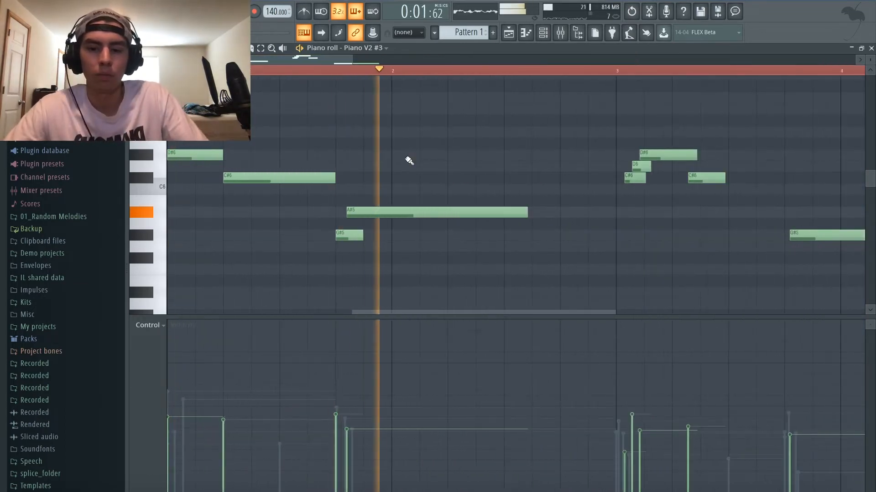
{"action": "key", "text": "space"}
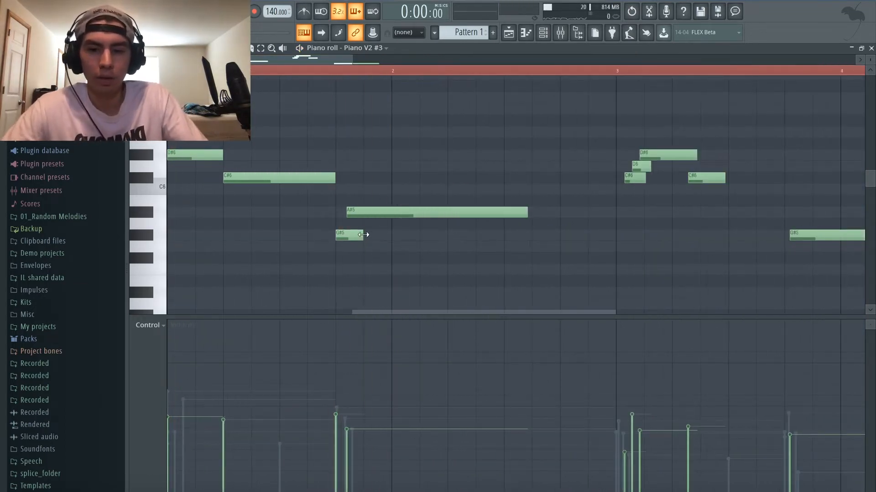
{"action": "key", "text": "space"}
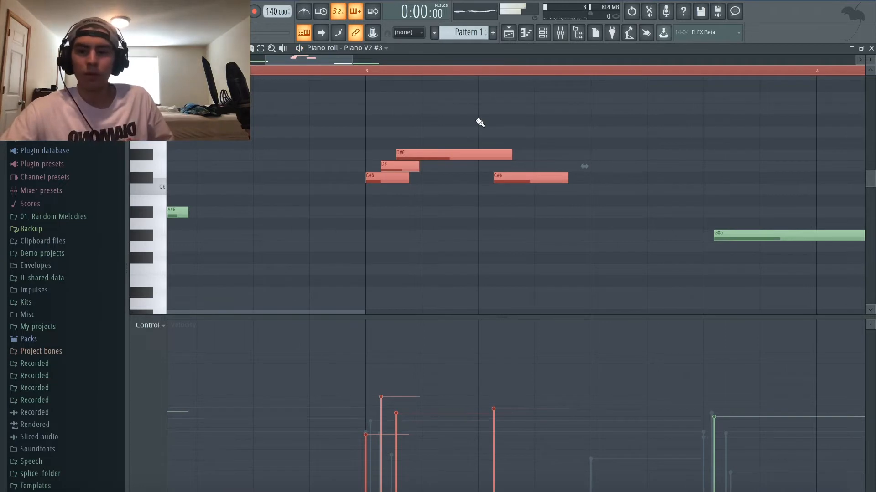
Step: Line up the C#6, D6, D#6, C#6 melody run with the start of bar 3, and play from there
{"action": "scroll", "coordinate": [155, 238], "scroll_direction": "up", "scroll_amount": 5}
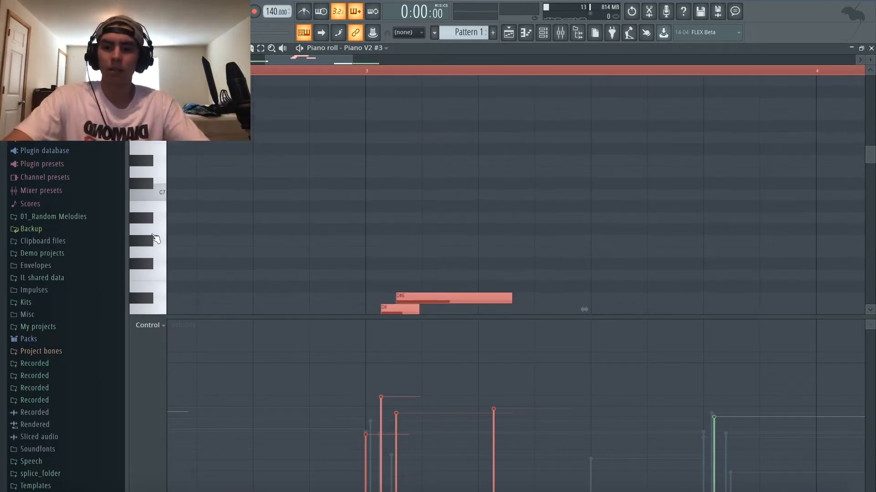
{"action": "scroll", "coordinate": [176, 250], "scroll_direction": "down", "scroll_amount": 5}
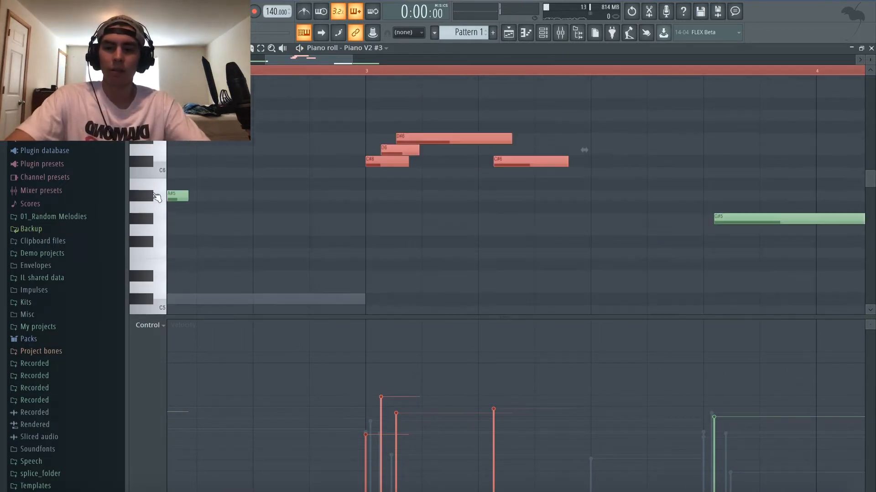
{"action": "left_click", "coordinate": [366, 70]}
{"action": "key", "text": "space"}
{"action": "key", "text": "space"}
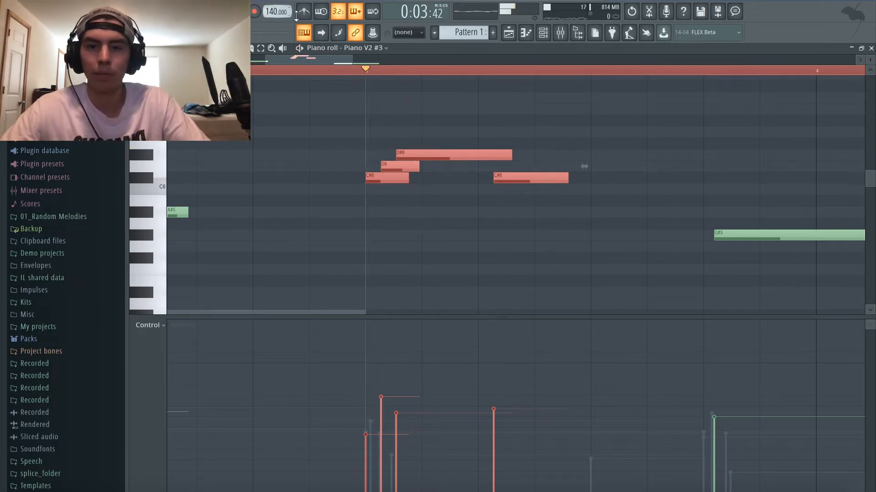
{"action": "key", "text": "space"}
{"action": "key", "text": "space"}
Step: Delete the D6 passing note from the run at bar 3 and play the result
{"action": "right_click", "coordinate": [415, 168]}
{"action": "key", "text": "space"}
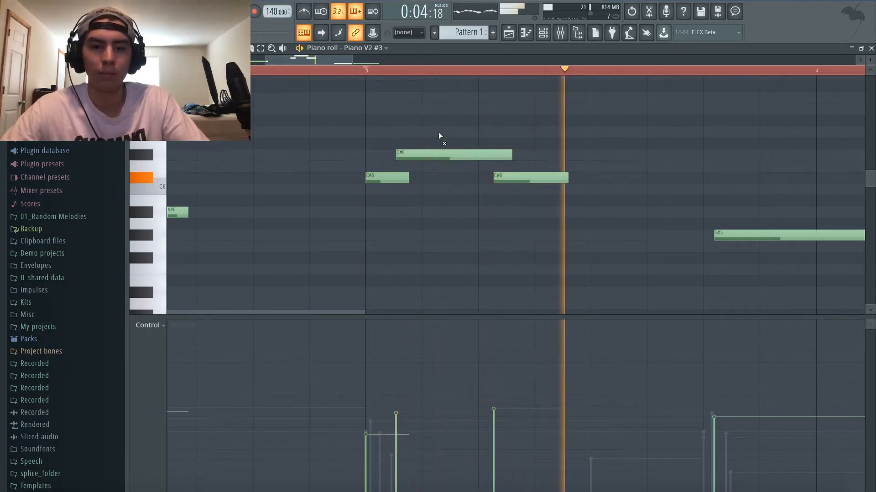
{"action": "key", "text": "space"}
Step: Extend the second C#6 and the G#5 in bars 3 and 4, and add a closing F#5 up to bar 5
{"action": "left_click_drag", "start_coordinate": [520, 127], "coordinate": [416, 207]}
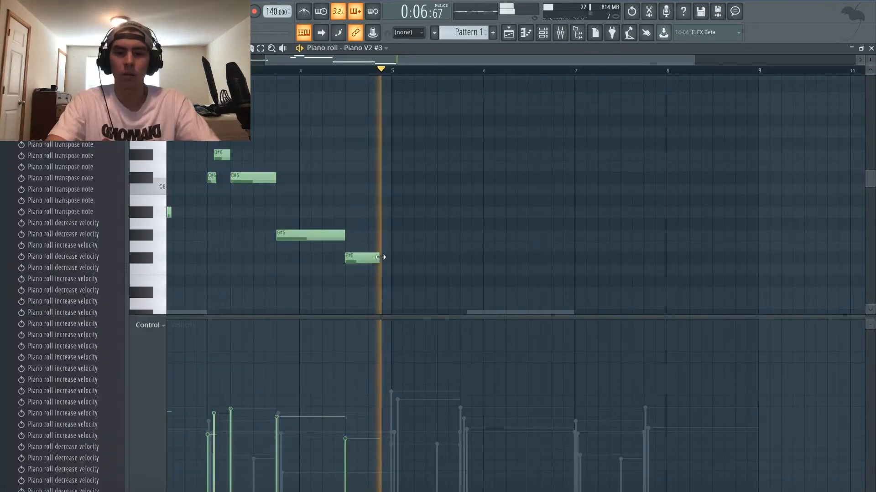
{"action": "key", "text": "space"}
{"action": "left_click_drag", "start_coordinate": [572, 59], "coordinate": [483, 59]}
Step: Duplicate the whole four-bar melody into bars 5 to 8
{"action": "key", "text": "ctrl+a"}
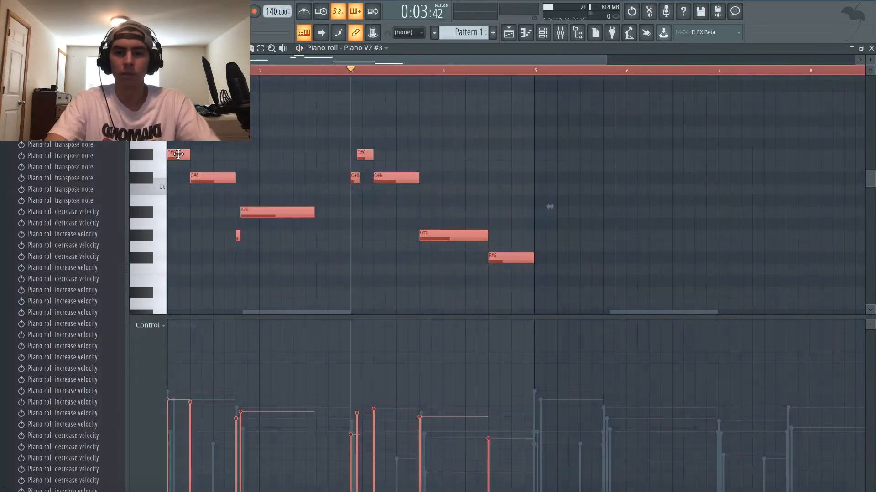
{"action": "key", "text": "ctrl+b"}
{"action": "left_click_drag", "start_coordinate": [567, 154], "coordinate": [547, 154]}
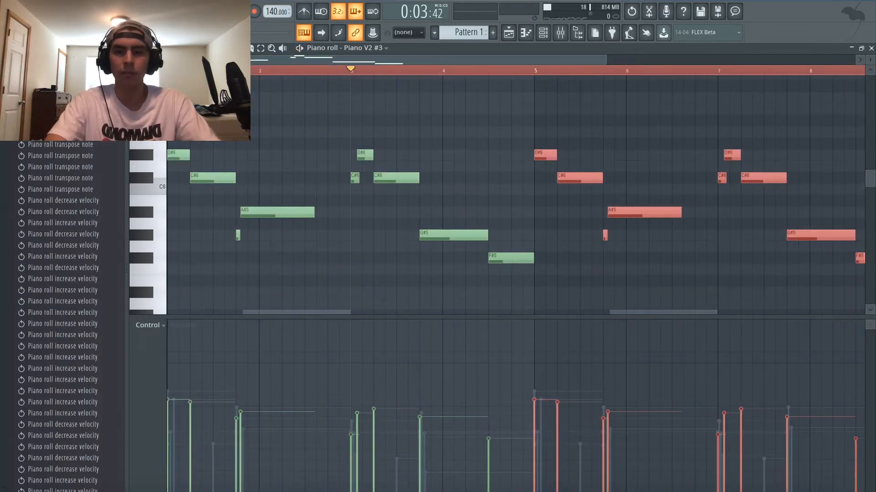
{"action": "key", "text": "ctrl+d"}
Step: Vary the repeated melody with a C#6, D#6, C#6 opening at bar 5 and a newly recorded ending, and set the tempo to 160
{"action": "key", "text": "space"}
{"action": "key", "text": "space"}
{"action": "key", "text": "Delete"}
{"action": "mouse_move", "coordinate": [236, 72]}
{"action": "left_mouse_down"}
{"action": "mouse_move", "coordinate": [618, 74]}
{"action": "mouse_move", "coordinate": [580, 72]}
{"action": "mouse_move", "coordinate": [679, 60]}
{"action": "left_mouse_up"}
{"action": "left_click", "coordinate": [642, 70]}
{"action": "key", "text": "space"}
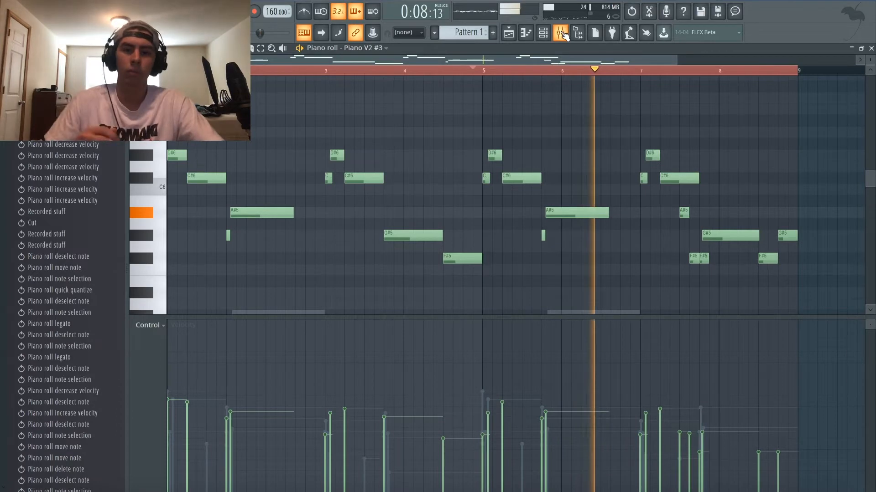
Step: Insert Fruity parametric EQ 2 in the first effect slot of the Piano V2 mixer track
{"action": "key", "text": "F9"}
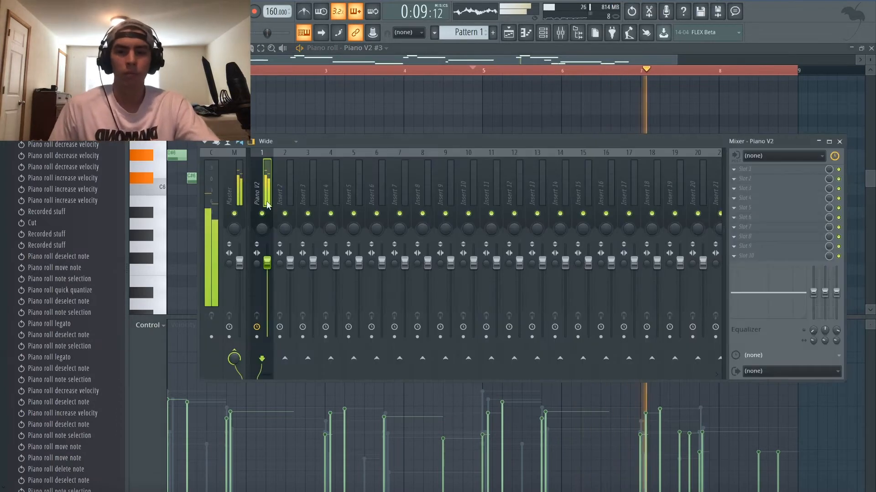
{"action": "key", "text": "space"}
{"action": "left_click", "coordinate": [757, 169]}
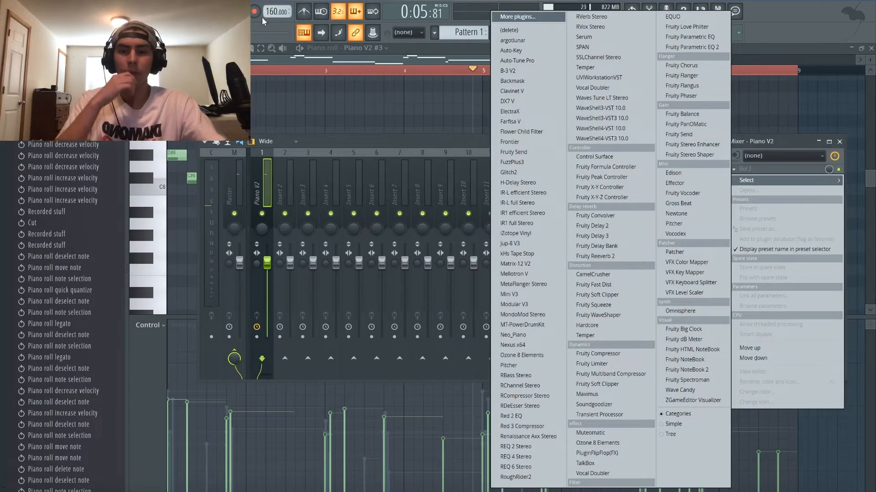
{"action": "left_click", "coordinate": [517, 16]}
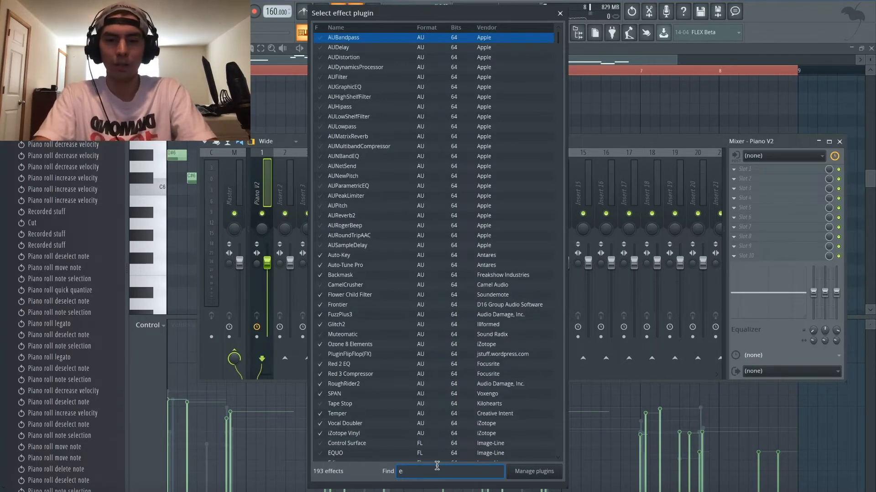
{"action": "type", "text": "eq"}
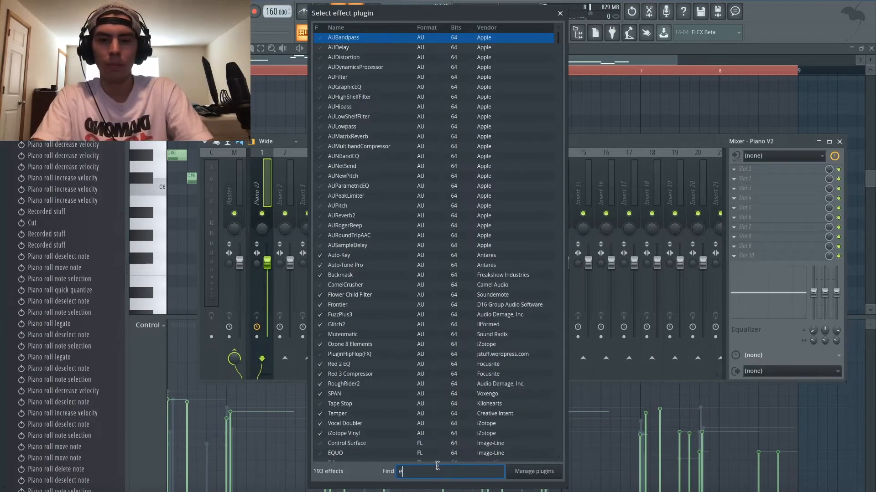
{"action": "double_click", "coordinate": [349, 107]}
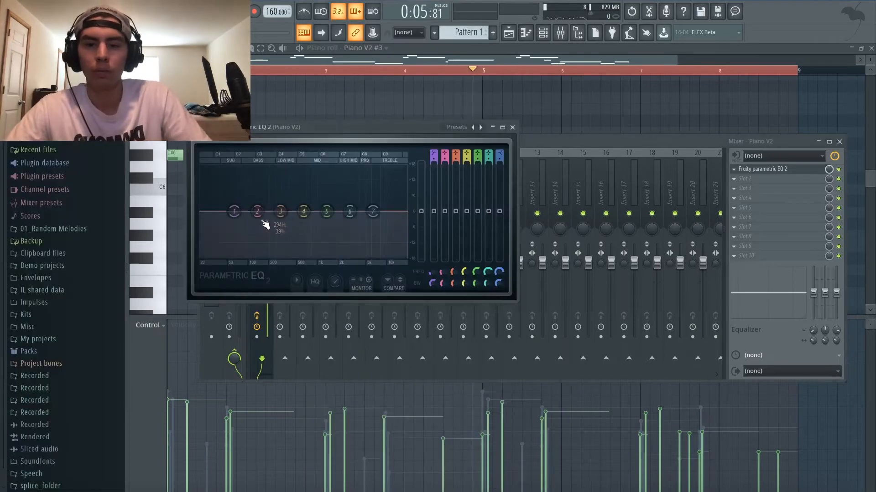
{"action": "left_click", "coordinate": [513, 128]}
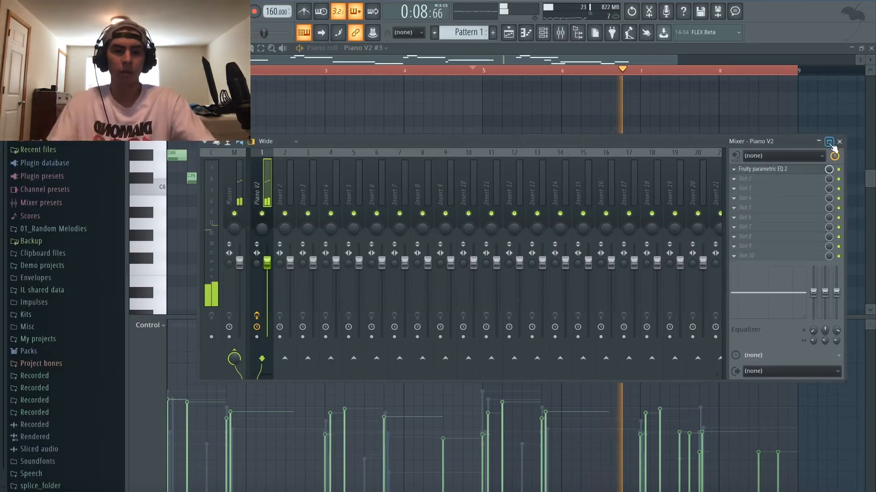
{"action": "left_click", "coordinate": [839, 142]}
Step: Add the MAALY_RAW_clap_01 sample as a new channel with a clap on step 9, and play it with the melody
{"action": "key", "text": "space"}
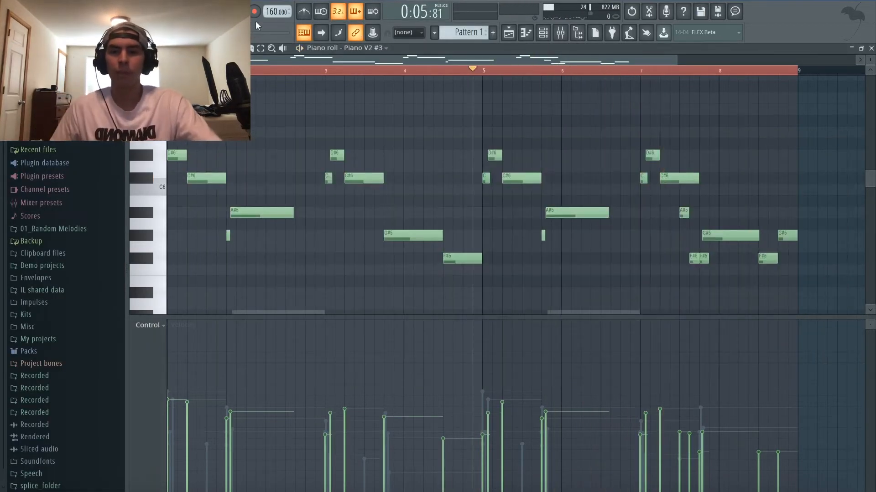
{"action": "key", "text": "space"}
{"action": "left_click", "coordinate": [544, 33]}
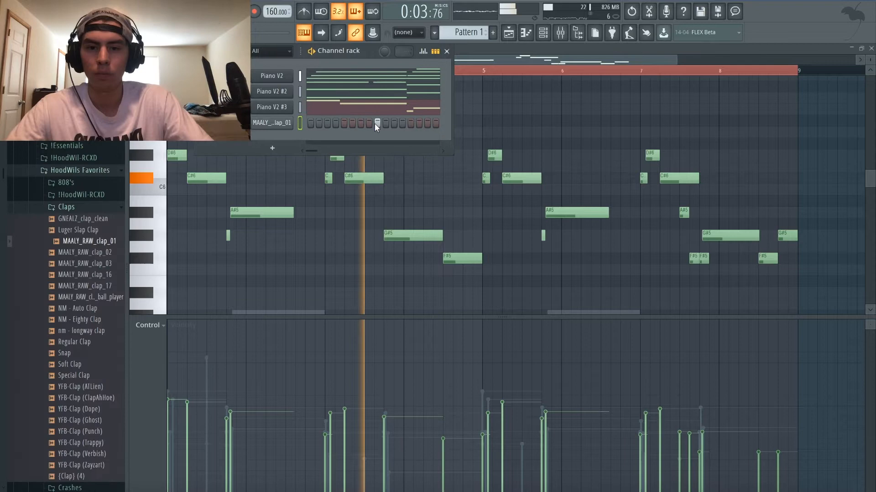
{"action": "key", "text": "space"}
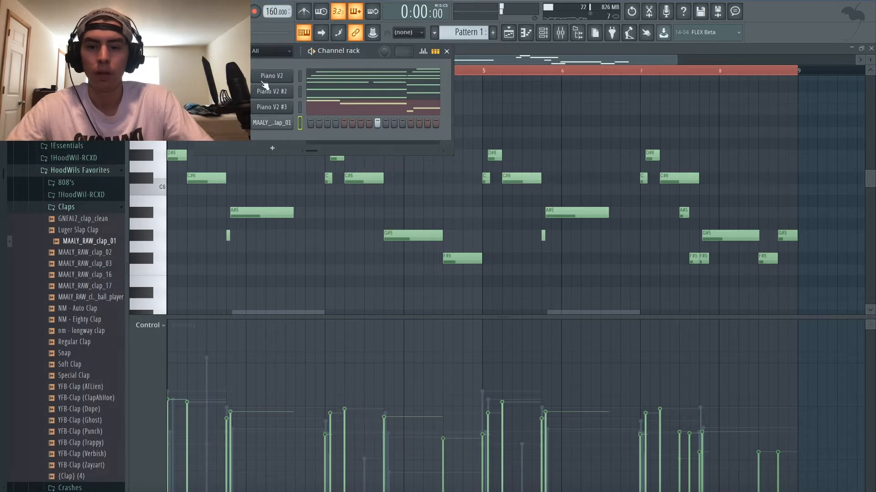
Step: Repeat the one-bar clap across the eight-bar pattern by burning its loop for the selected channel, and play the full pattern
{"action": "left_click", "coordinate": [221, 49]}
{"action": "right_click", "coordinate": [221, 49]}
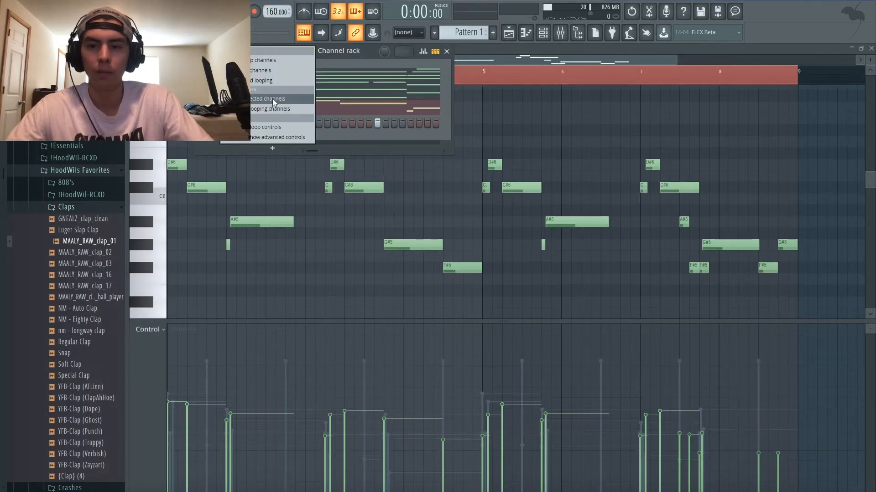
{"action": "left_click", "coordinate": [272, 99]}
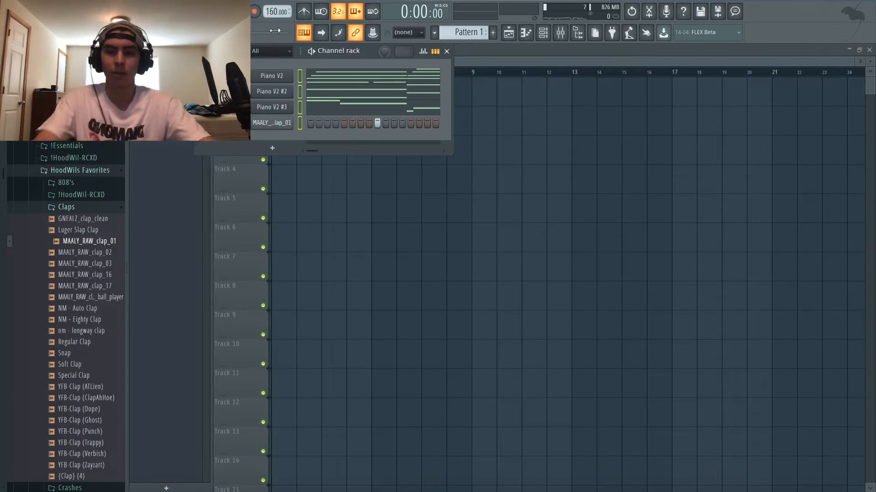
{"action": "key", "text": "space"}
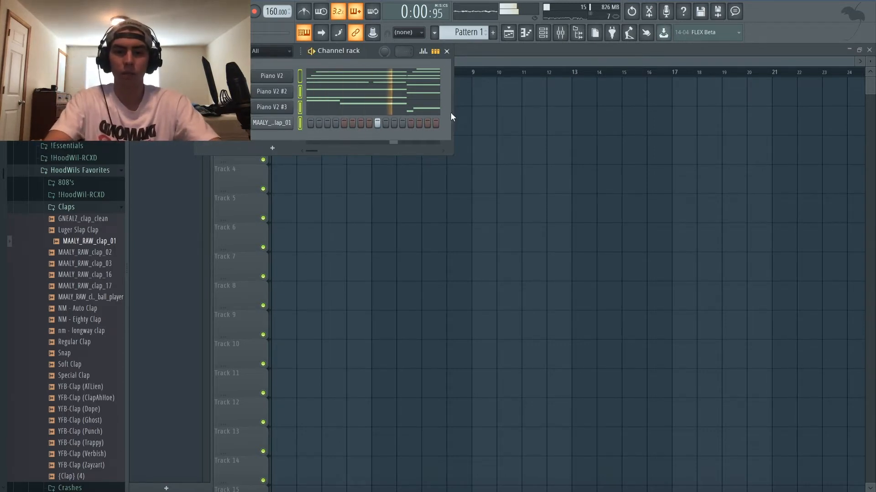
Step: Widen the channel rack and add the MAALY_RAW_closed_hihat_01 sample from the Hi Hats folder as a new channel
{"action": "left_click_drag", "start_coordinate": [450, 113], "coordinate": [873, 107]}
{"action": "left_click", "coordinate": [94, 308]}
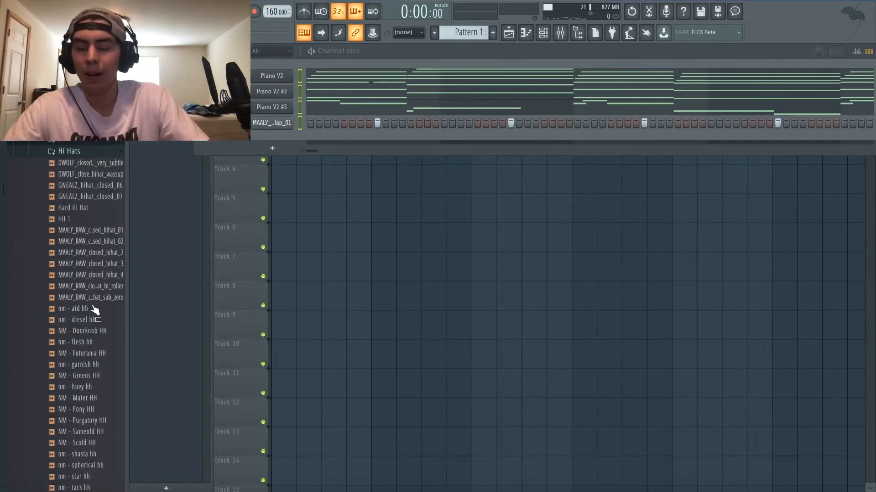
{"action": "left_click", "coordinate": [96, 227]}
{"action": "left_click", "coordinate": [101, 222]}
{"action": "left_click_drag", "start_coordinate": [104, 226], "coordinate": [214, 139]}
Step: Fill each 4 steps of the hi-hat channel across the pattern and play it
{"action": "right_click", "coordinate": [273, 138]}
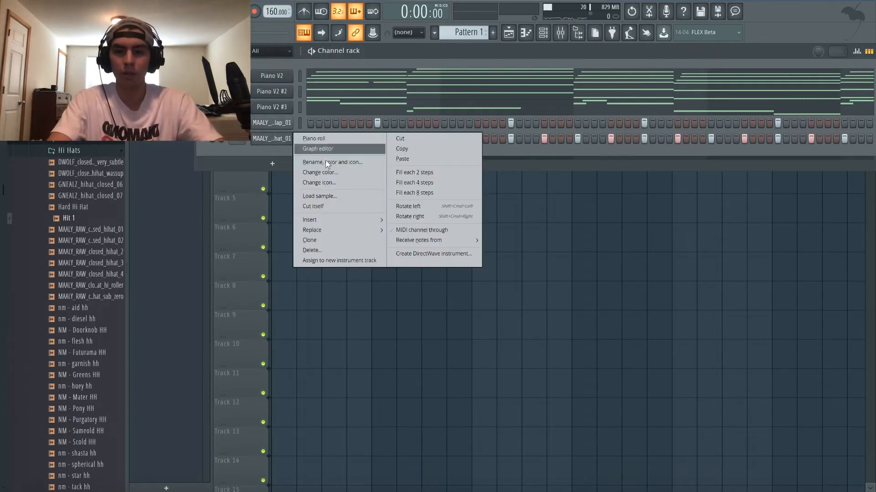
{"action": "left_click", "coordinate": [439, 183]}
{"action": "key", "text": "space"}
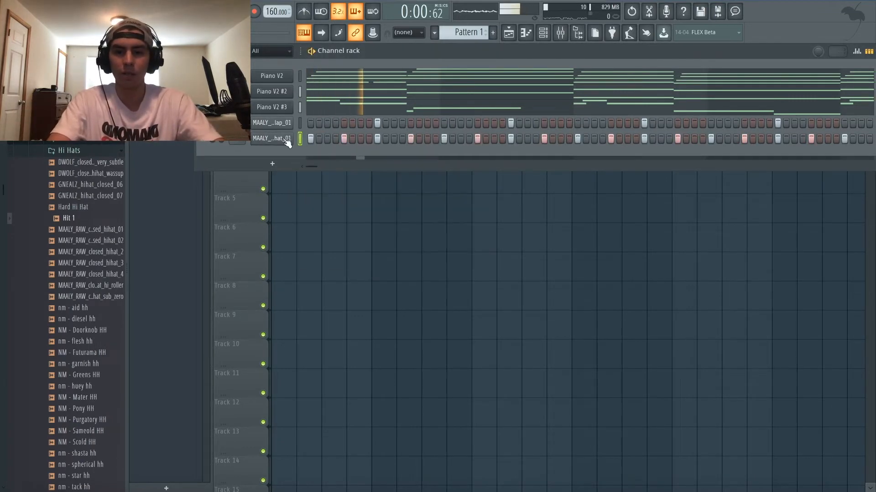
Step: Duplicate all hi-hat notes half a beat later in the piano roll, lower the copies' velocity, and play the pattern
{"action": "right_click", "coordinate": [290, 136]}
{"action": "left_click", "coordinate": [310, 137]}
{"action": "scroll", "coordinate": [294, 239], "scroll_direction": "down", "scroll_amount": 5}
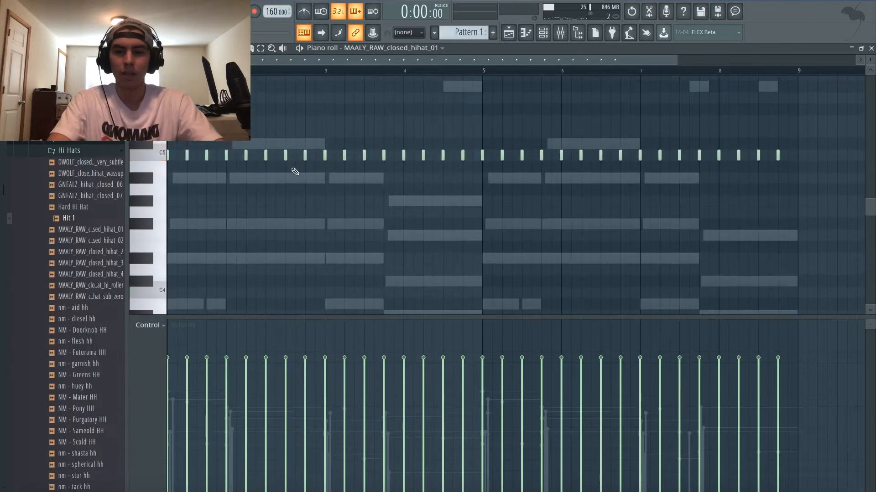
{"action": "key", "text": "space"}
{"action": "key", "text": "ctrl+a"}
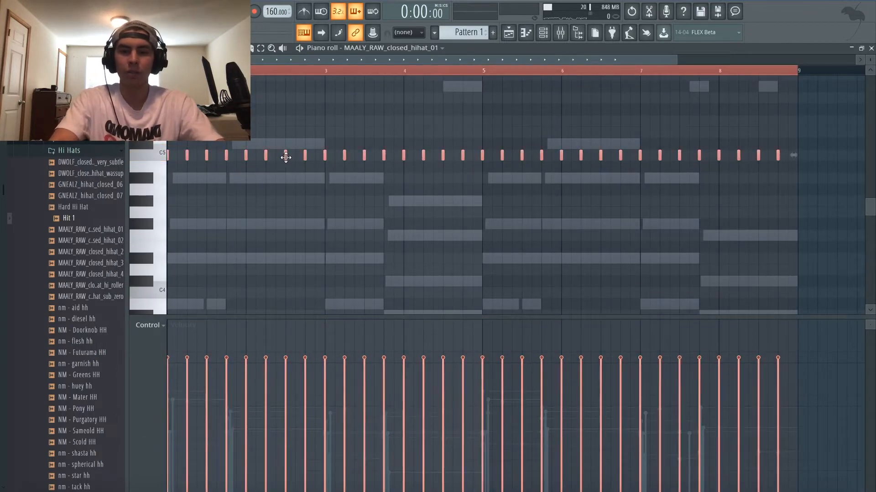
{"action": "left_click_drag", "start_coordinate": [292, 157], "coordinate": [295, 155]}
{"action": "scroll", "coordinate": [325, 141], "scroll_direction": "down", "scroll_amount": 4}
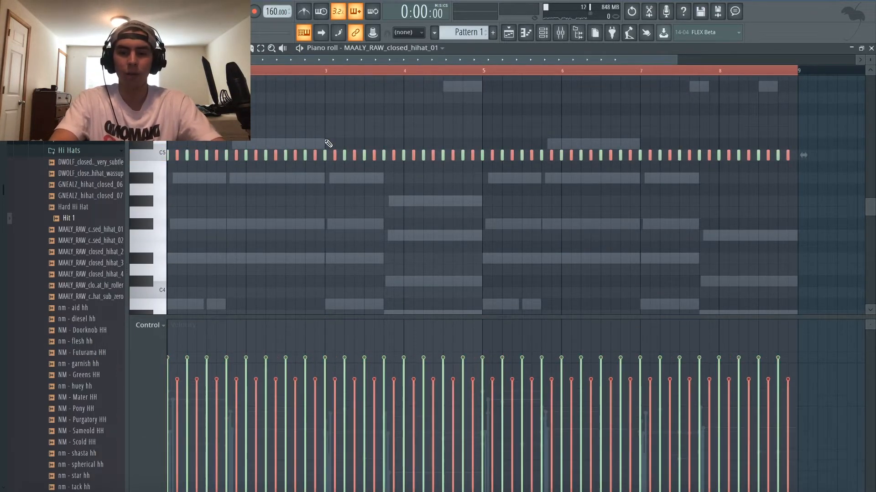
{"action": "key", "text": "space"}
{"action": "scroll", "coordinate": [327, 144], "scroll_direction": "up", "scroll_amount": 2}
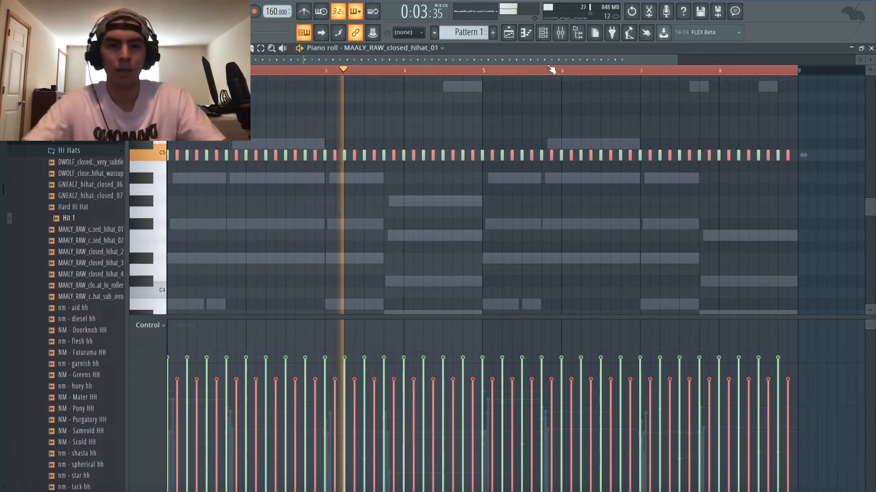
{"action": "key", "text": "space"}
Step: On the MAALY_RAW_808_dear_momma_C# channel, raise the first note to F5 and add an F5 and an A#5 within the first two bars
{"action": "left_click", "coordinate": [545, 32]}
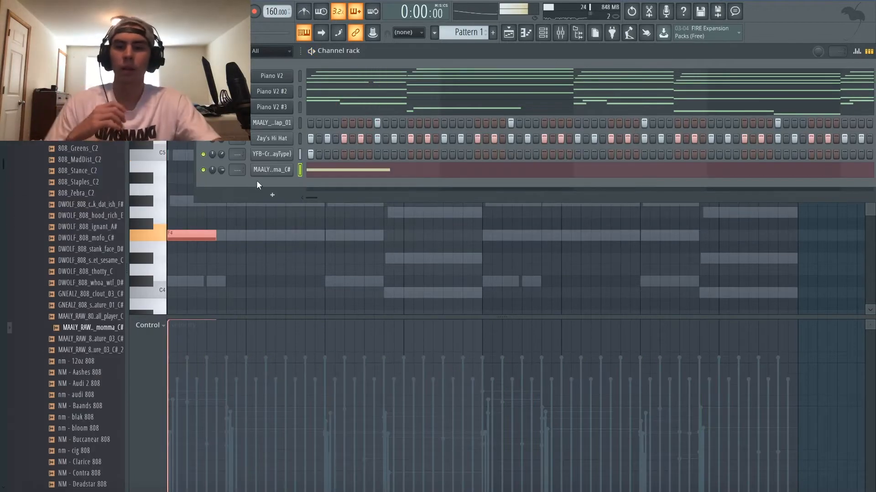
{"action": "left_click", "coordinate": [256, 179]}
{"action": "left_click", "coordinate": [196, 104]}
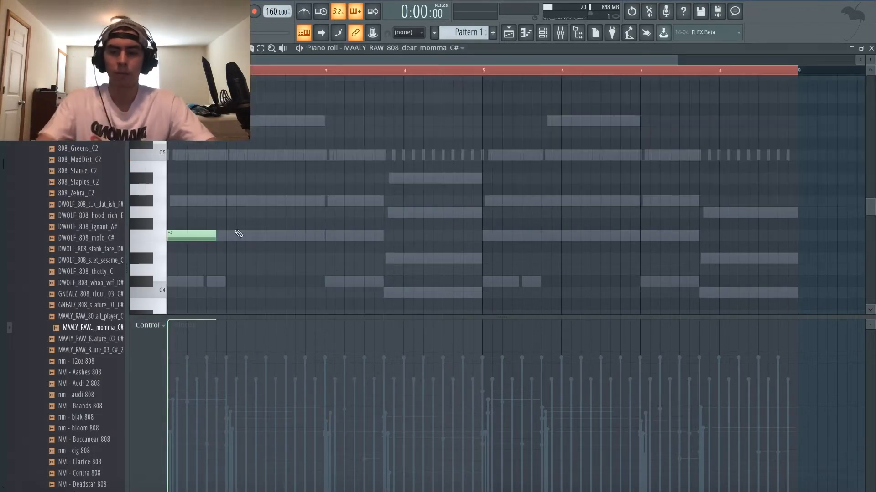
{"action": "left_click_drag", "start_coordinate": [177, 236], "coordinate": [170, 157]}
{"action": "key", "text": "space"}
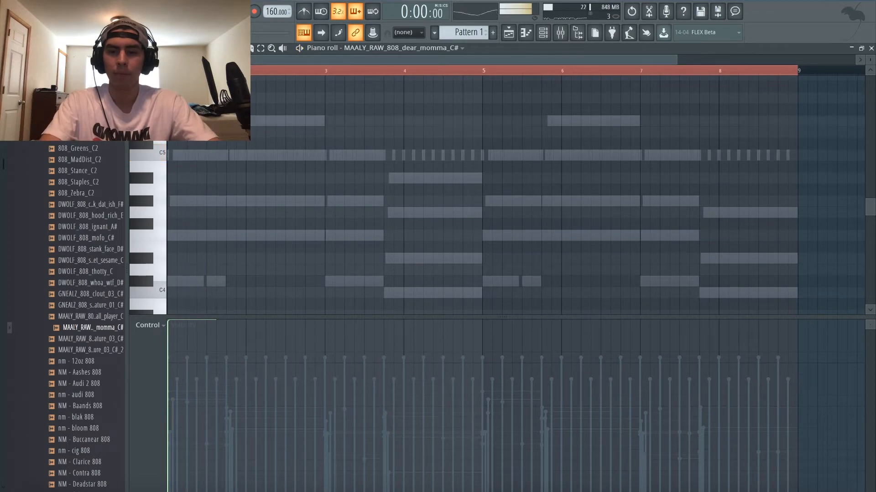
{"action": "key", "text": "space"}
{"action": "key", "text": "space"}
{"action": "key", "text": "space"}
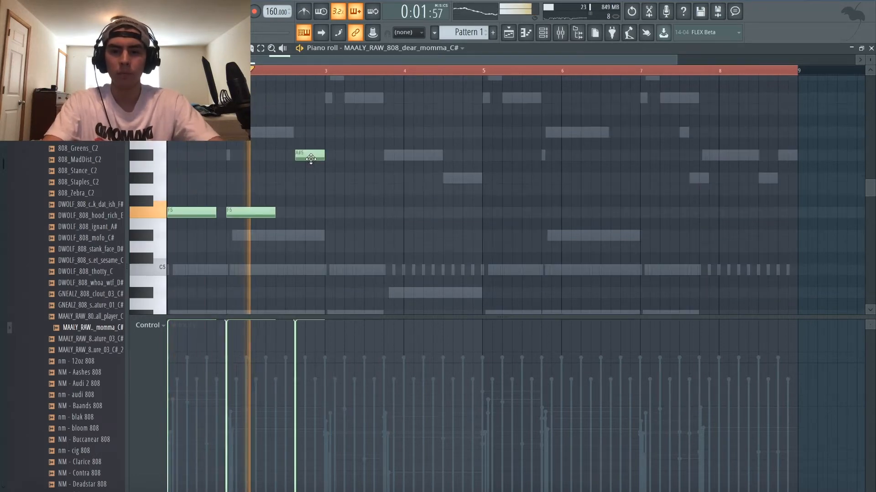
{"action": "key", "text": "space"}
Step: Put the 808 channel in cut group 4, cut by 4, and play its notes from the piano roll
{"action": "key", "text": "F6"}
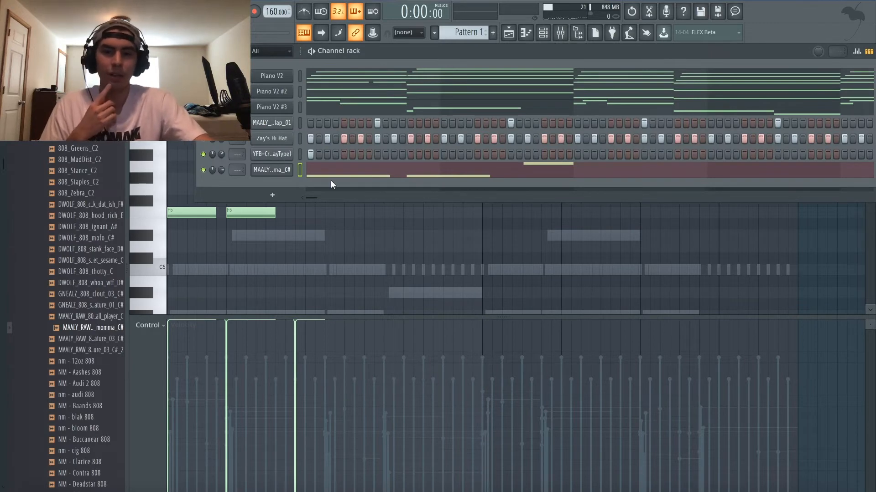
{"action": "key", "text": "F6"}
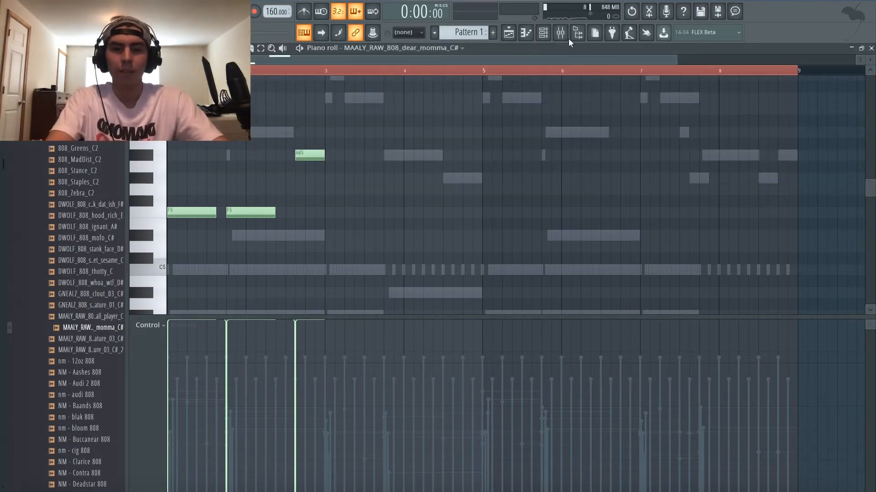
{"action": "left_click", "coordinate": [549, 38]}
{"action": "key", "text": "F6"}
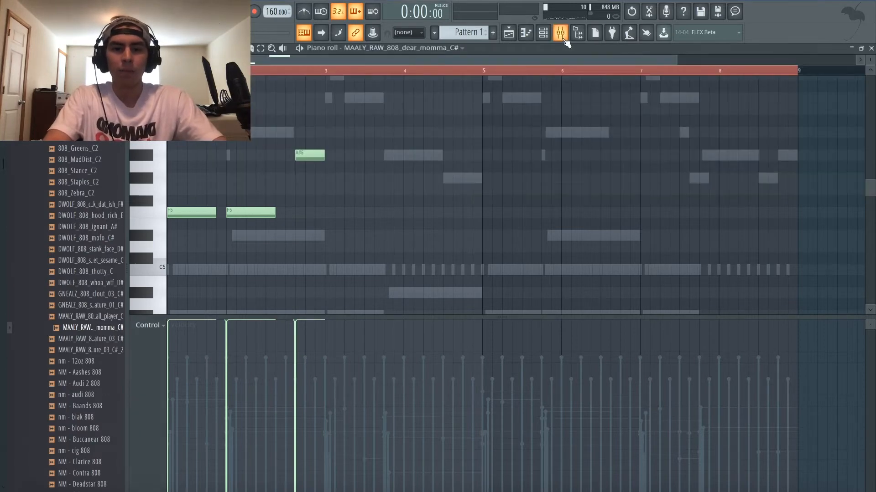
{"action": "left_click", "coordinate": [542, 33]}
{"action": "left_click", "coordinate": [376, 169]}
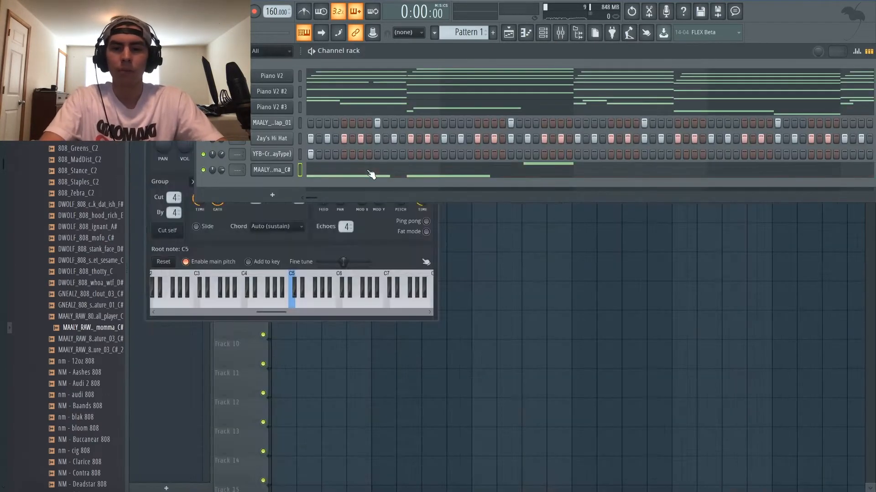
{"action": "key", "text": "space"}
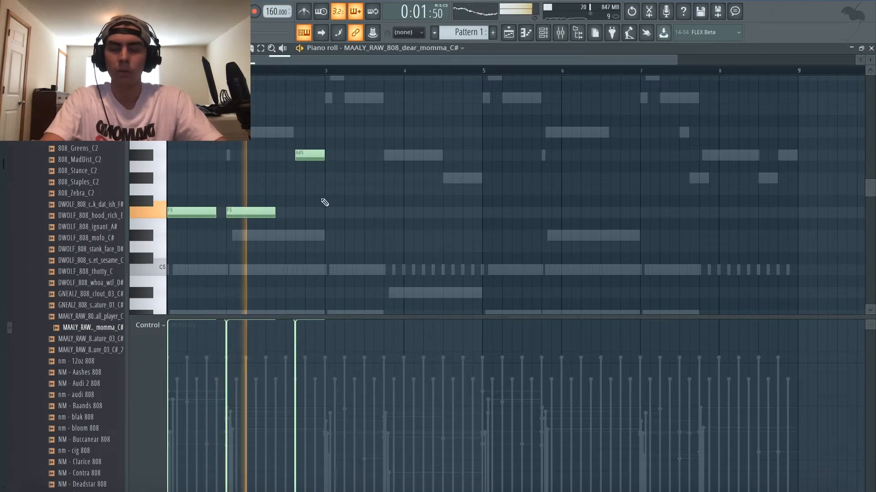
{"action": "key", "text": "space"}
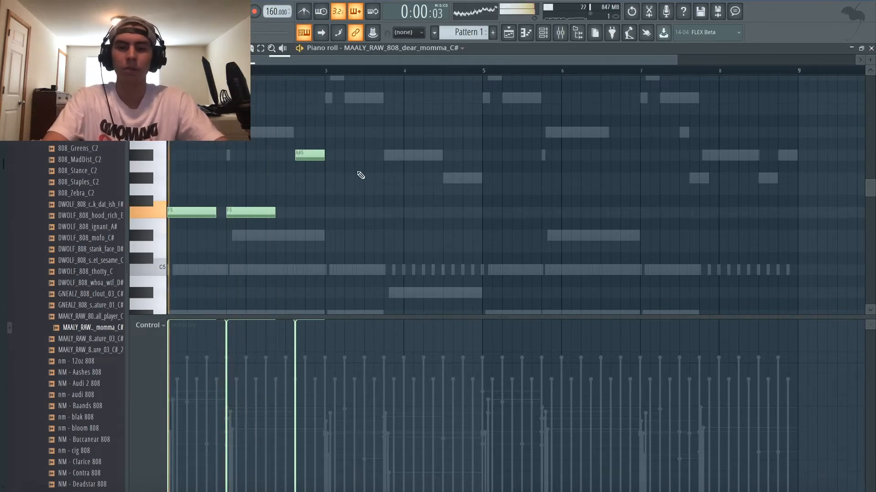
Step: Complete the eight-bar 808 line with an F5 in bar 3, C5 notes and a C6 in bar 4, and a varied repeat from bar 5
{"action": "key", "text": "ctrl+a"}
{"action": "key", "text": "space"}
{"action": "left_click", "coordinate": [371, 166], "text": "ctrl"}
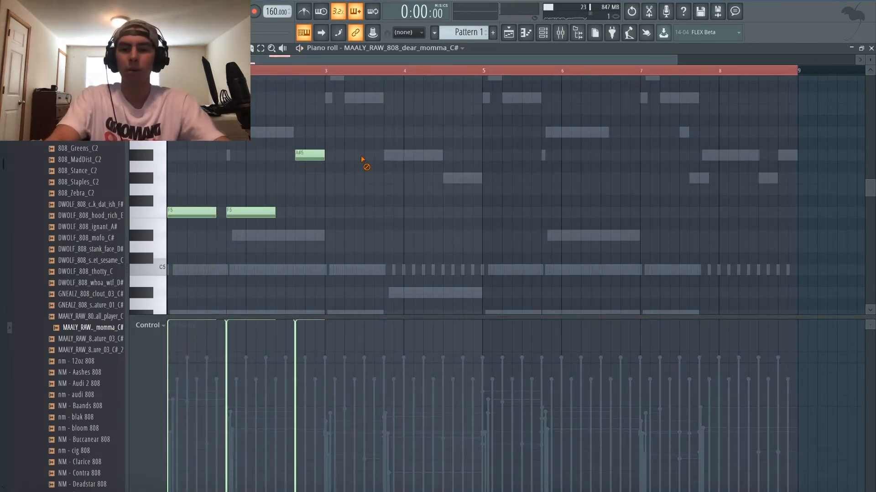
{"action": "key", "text": "ctrl+a"}
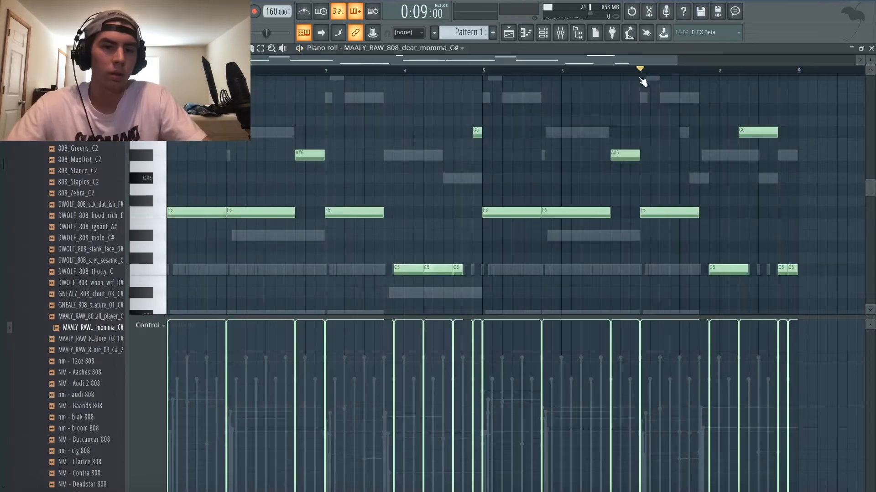
Step: Move the 808's C5 near bar 8 earlier to the fourth beat of bar 7, and play the ending
{"action": "key", "text": "space"}
{"action": "left_click_drag", "start_coordinate": [720, 270], "coordinate": [711, 269]}
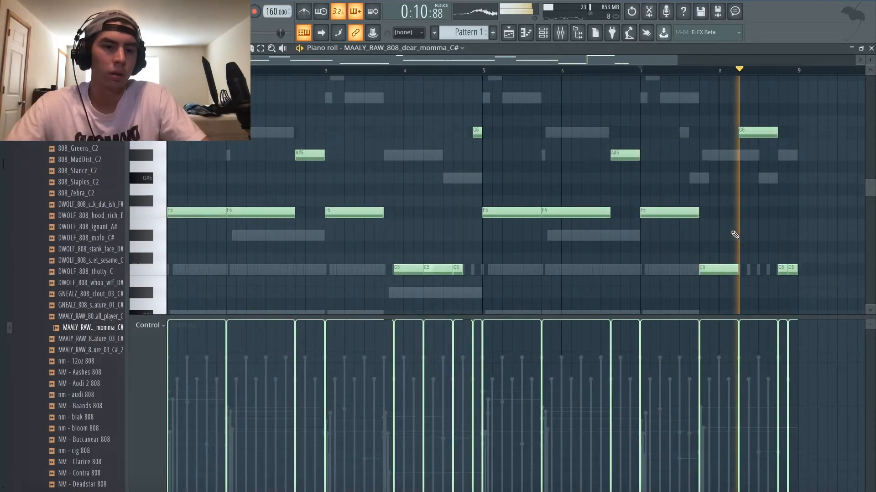
{"action": "key", "text": "space"}
{"action": "key", "text": "space"}
{"action": "left_click_drag", "start_coordinate": [801, 267], "coordinate": [780, 276]}
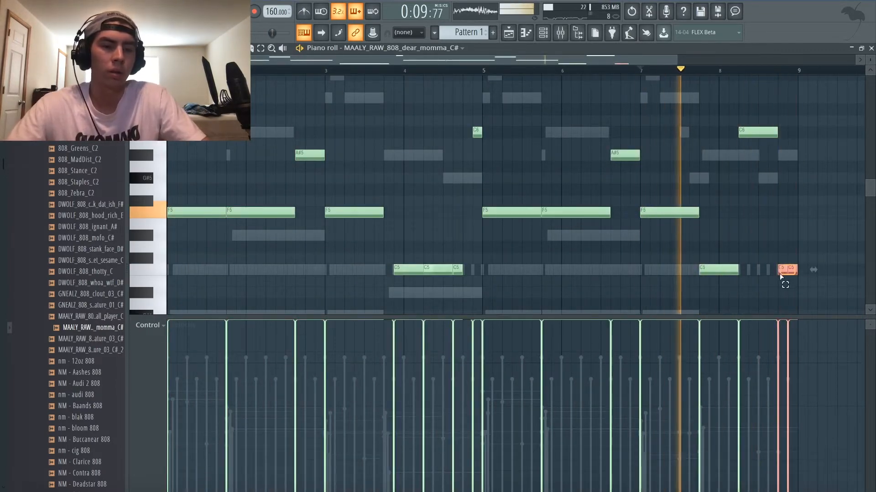
{"action": "key", "text": "ctrl+d"}
Step: Solo the 808 channel, route it to mixer insert 2, and play it
{"action": "left_click", "coordinate": [543, 33]}
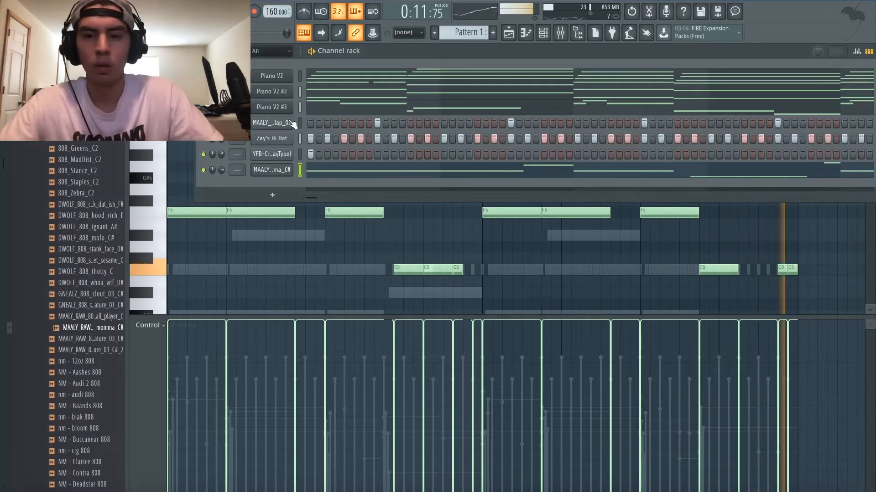
{"action": "key", "text": "space"}
{"action": "right_click", "coordinate": [203, 170]}
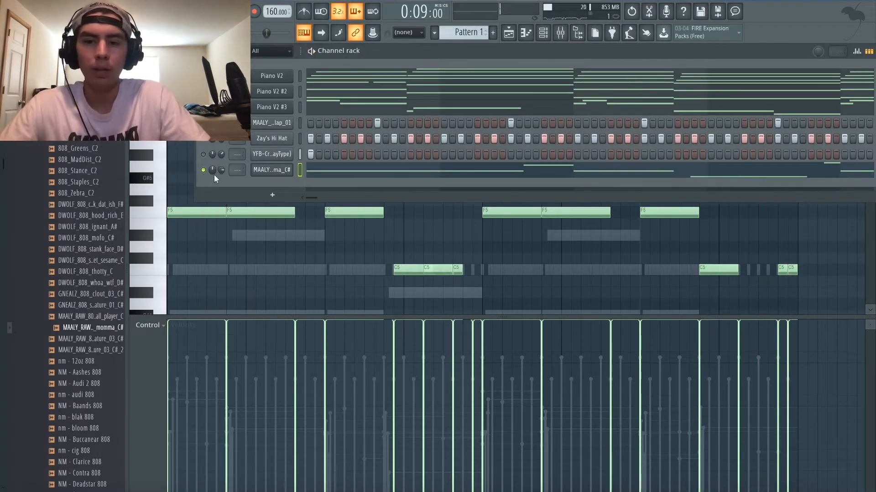
{"action": "left_click", "coordinate": [561, 37]}
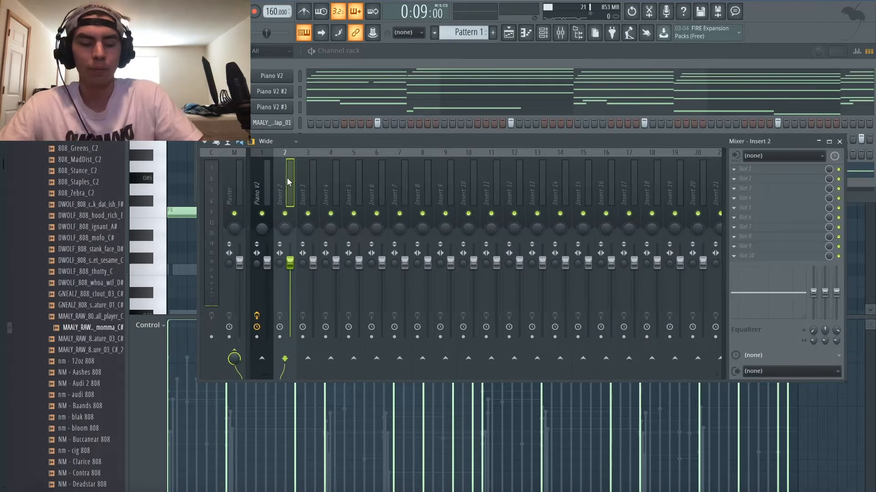
{"action": "key", "text": "ctrl+l"}
{"action": "key", "text": "space"}
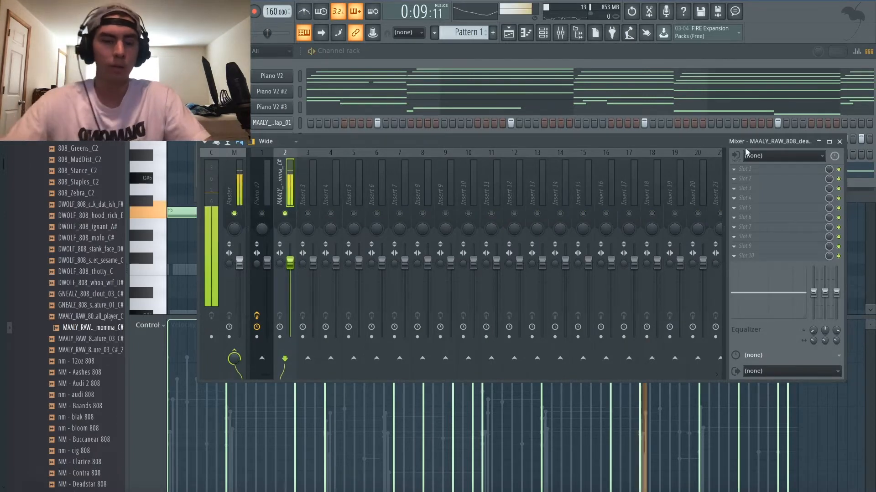
Step: Insert RBass Mono in the 808 mixer track's first effect slot and adjust its frequency during playback
{"action": "left_click", "coordinate": [758, 169]}
{"action": "left_click", "coordinate": [519, 16]}
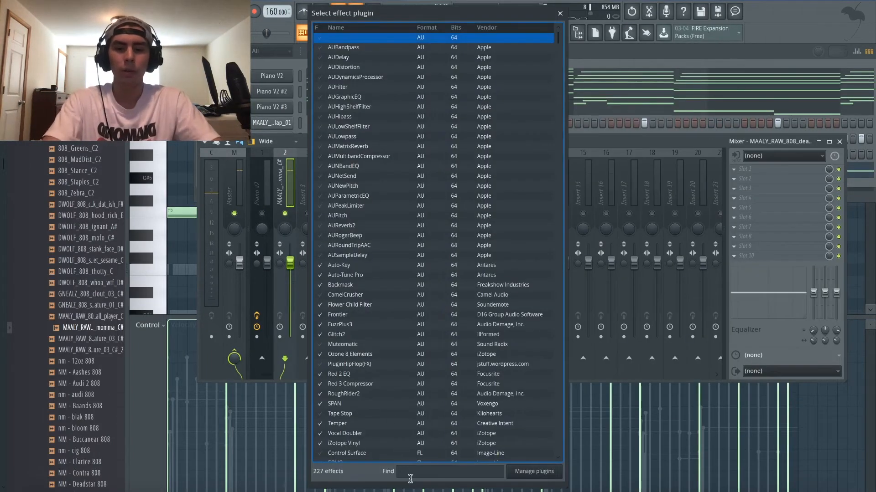
{"action": "type", "text": "rb"}
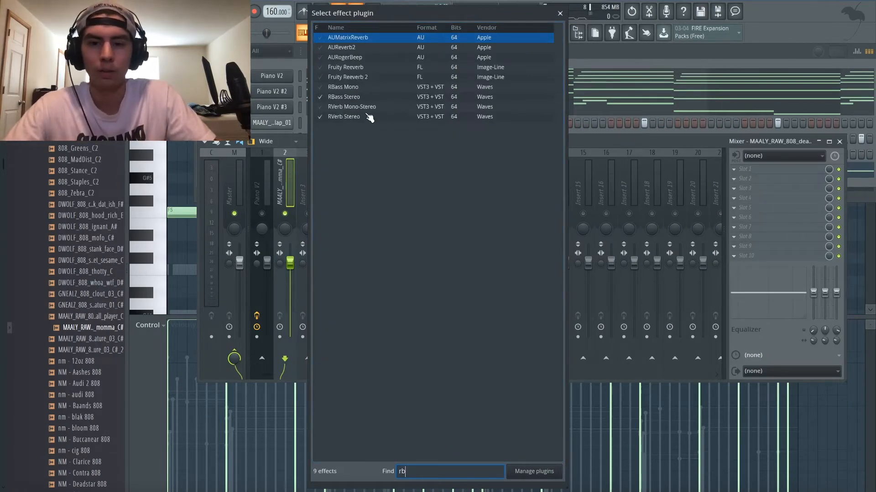
{"action": "double_click", "coordinate": [377, 87]}
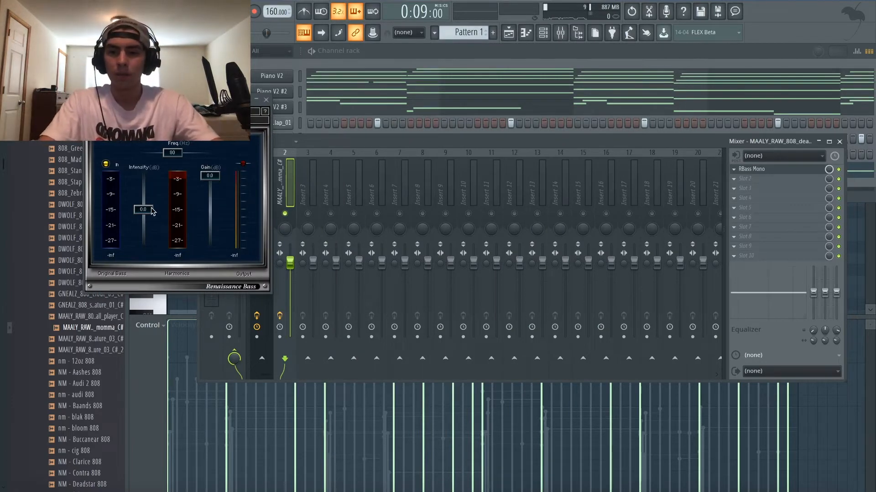
{"action": "key", "text": "space"}
{"action": "left_click_drag", "start_coordinate": [168, 153], "coordinate": [160, 153]}
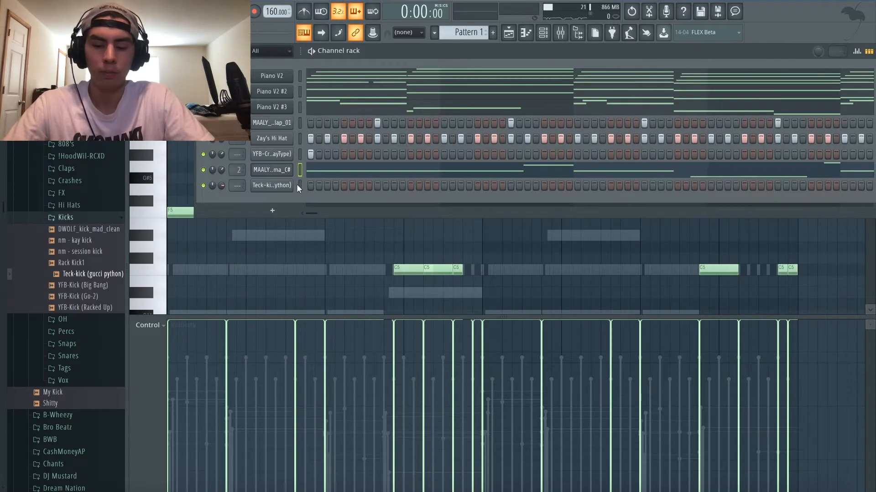
Step: Copy the 808's notes into the Teck-kick (gucci python) channel and play them from its piano roll
{"action": "left_click", "coordinate": [299, 186]}
{"action": "left_click", "coordinate": [120, 221]}
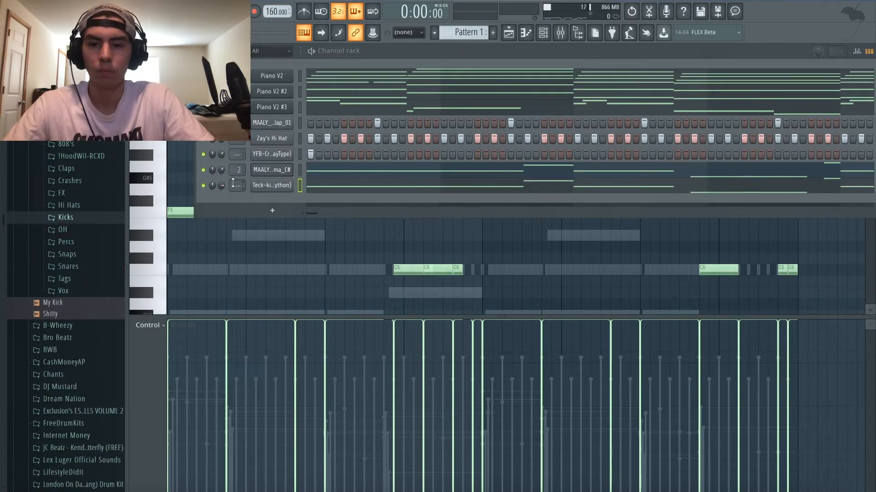
{"action": "left_click", "coordinate": [314, 188]}
{"action": "key", "text": "ctrl+a"}
{"action": "key", "text": "ctrl+d"}
{"action": "key", "text": "space"}
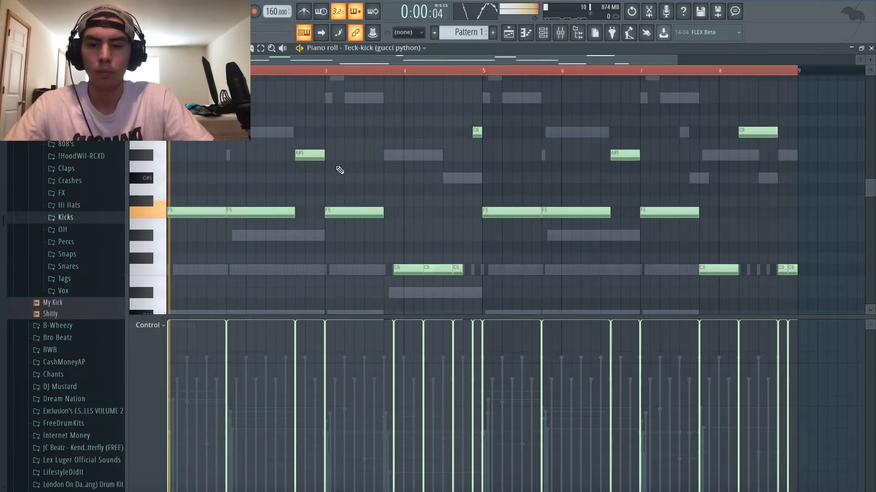
Step: Move the kick's A#5 note in bar 2 to F5, and transpose all kick notes down one octave
{"action": "left_click_drag", "start_coordinate": [308, 160], "coordinate": [264, 212]}
{"action": "key", "text": "space"}
{"action": "key", "text": "space"}
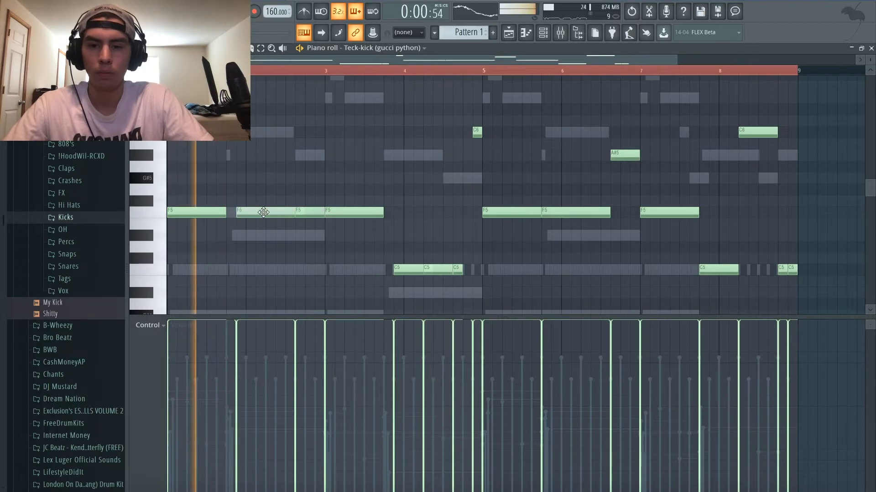
{"action": "key", "text": "ctrl+a"}
{"action": "key", "text": "ctrl+Down"}
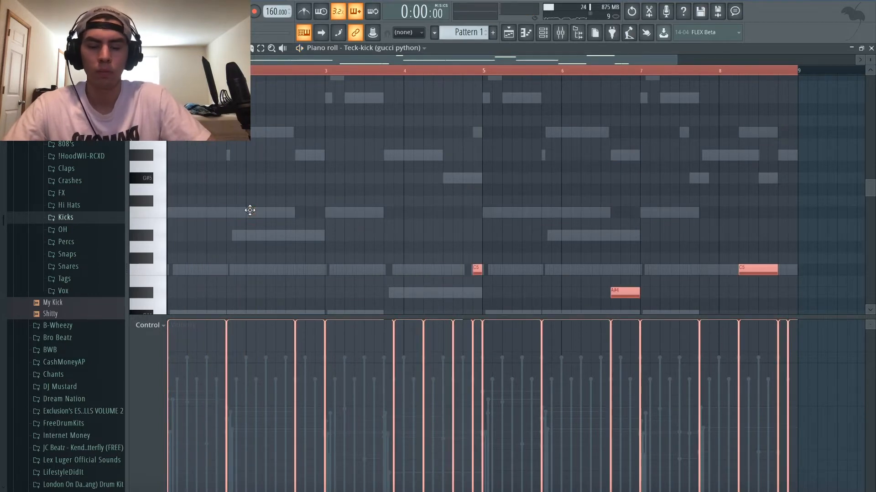
{"action": "key", "text": "space"}
{"action": "scroll", "coordinate": [292, 160], "scroll_direction": "down", "scroll_amount": 5}
{"action": "key", "text": "ctrl+d"}
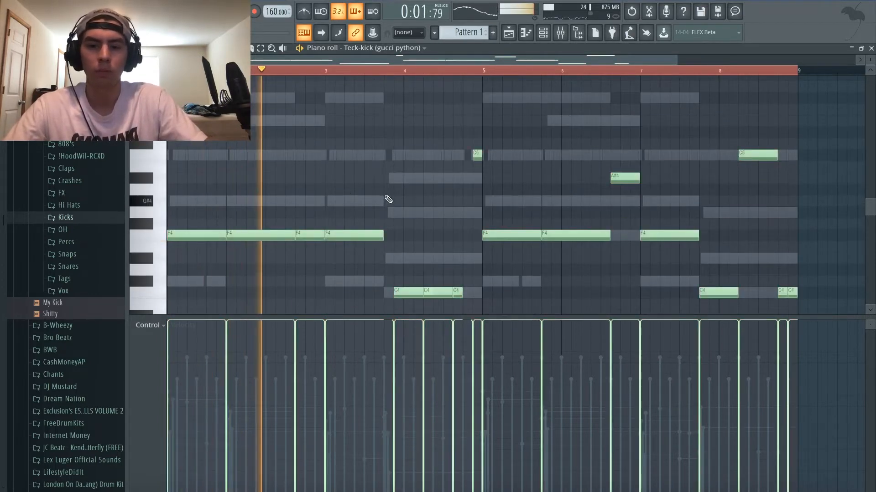
Step: Move the kick's C4 note at the end of bar 3 to F4, directly after the preceding note, and play from there
{"action": "left_click_drag", "start_coordinate": [406, 290], "coordinate": [406, 240]}
{"action": "key", "text": "space"}
{"action": "left_click", "coordinate": [390, 238]}
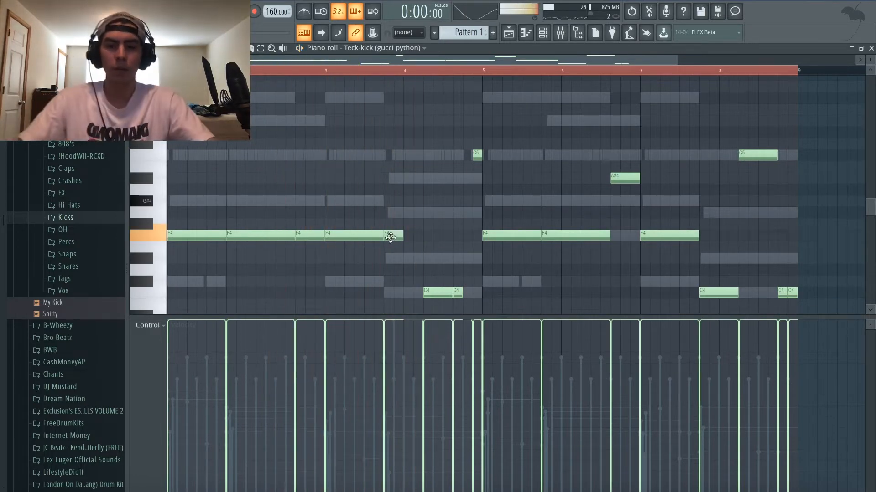
{"action": "left_click", "coordinate": [386, 70]}
{"action": "key", "text": "space"}
{"action": "key", "text": "space"}
{"action": "key", "text": "space"}
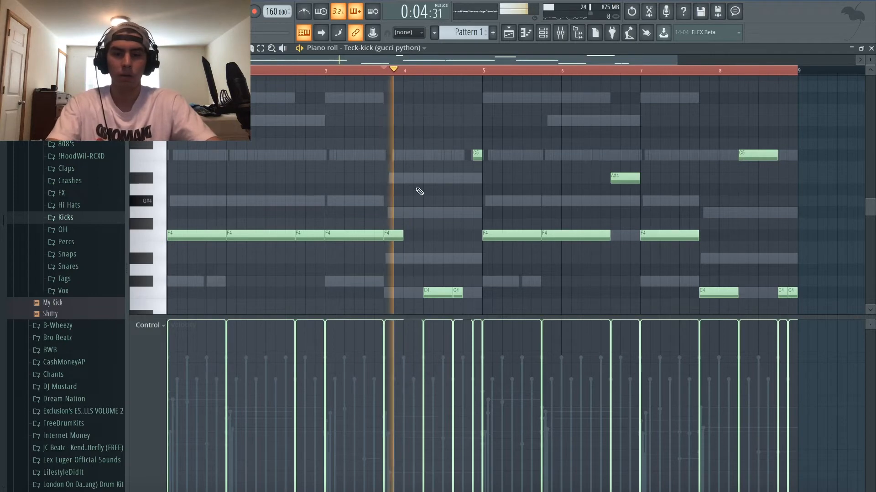
Step: Replay the kick passage and delete the two adjoining C4 notes in bar 4
{"action": "key", "text": "space"}
{"action": "key", "text": "space"}
{"action": "key", "text": "space"}
{"action": "right_click", "coordinate": [458, 294]}
{"action": "right_click", "coordinate": [451, 294]}
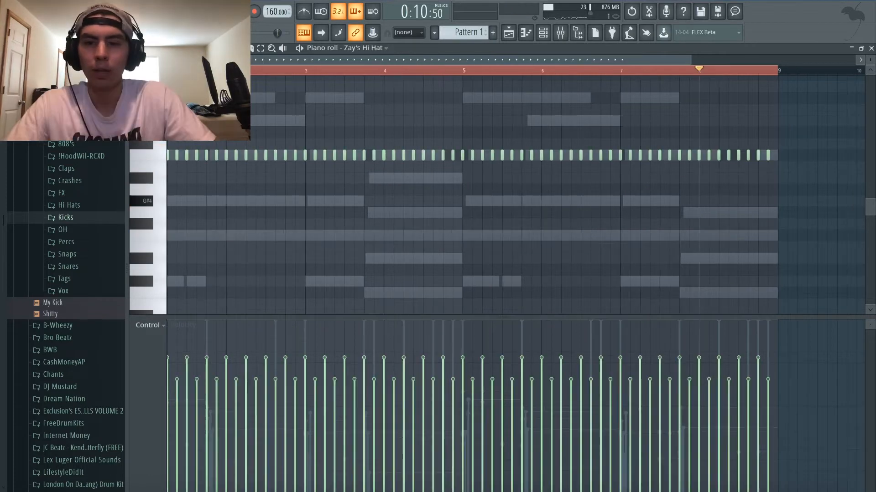
Step: Extend all Zay's Hi Hat notes with quick legato and transpose them down one semitone to B4
{"action": "key", "text": "ctrl+a"}
{"action": "key", "text": "ctrl+l"}
{"action": "key", "text": "space"}
{"action": "right_click", "coordinate": [274, 131]}
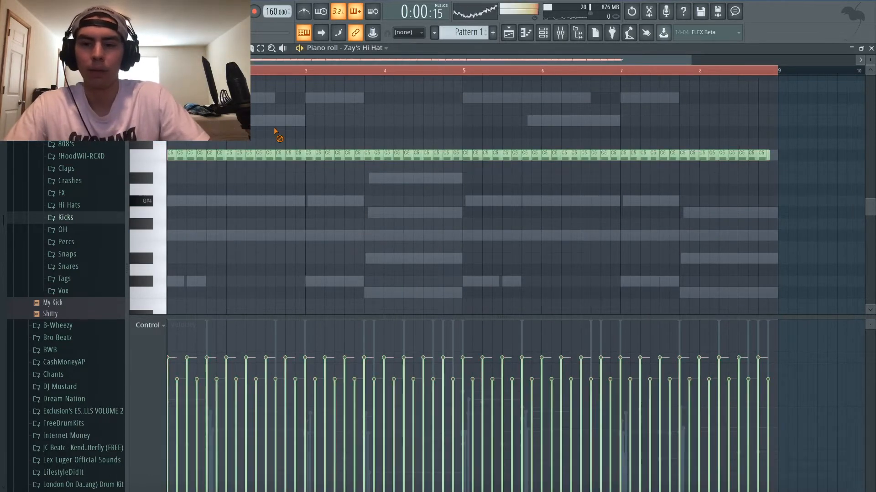
{"action": "key", "text": "ctrl+a"}
{"action": "key", "text": "Down"}
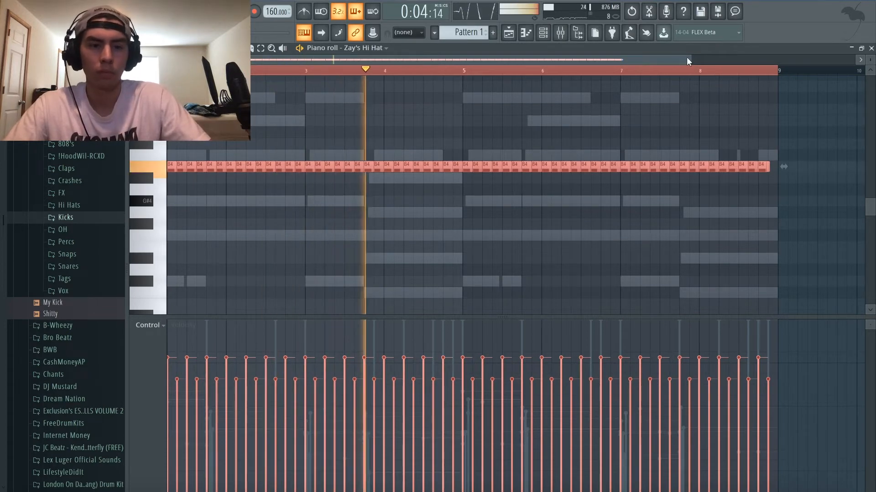
{"action": "left_click_drag", "start_coordinate": [685, 57], "coordinate": [364, 103]}
{"action": "key", "text": "space"}
{"action": "key", "text": "ctrl+d"}
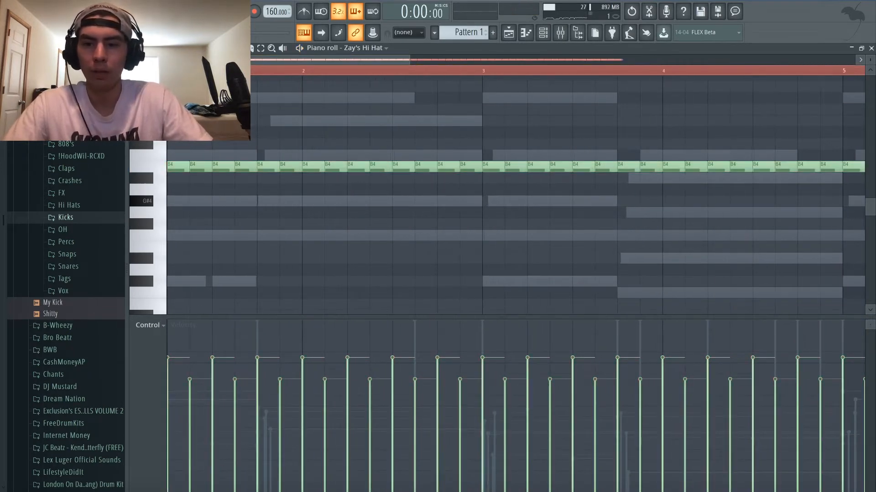
Step: Chop the third hi-hat note of bar 1 into a four-note roll with rising velocities
{"action": "key", "text": "space"}
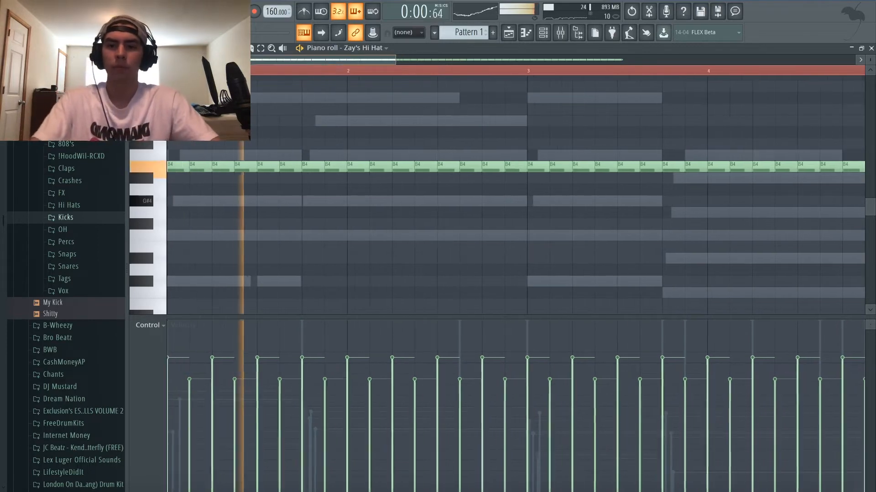
{"action": "left_click", "coordinate": [225, 165], "text": "ctrl"}
{"action": "key", "text": "alt+u"}
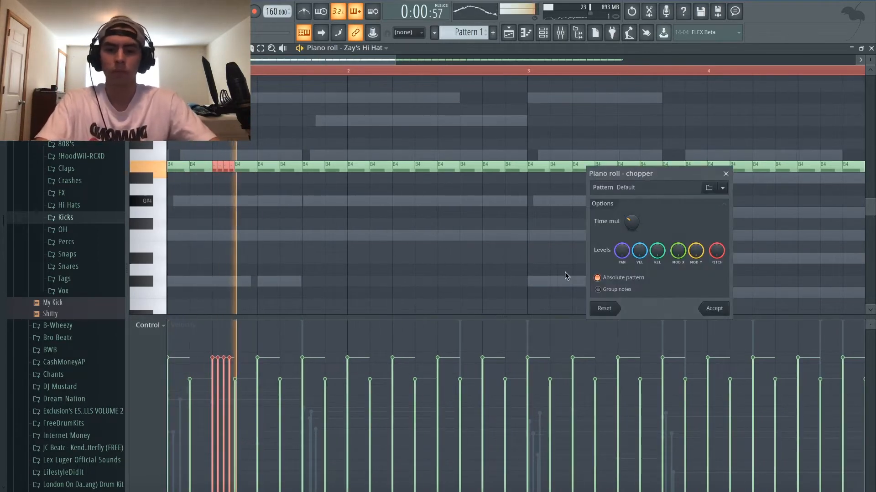
{"action": "left_click", "coordinate": [714, 310]}
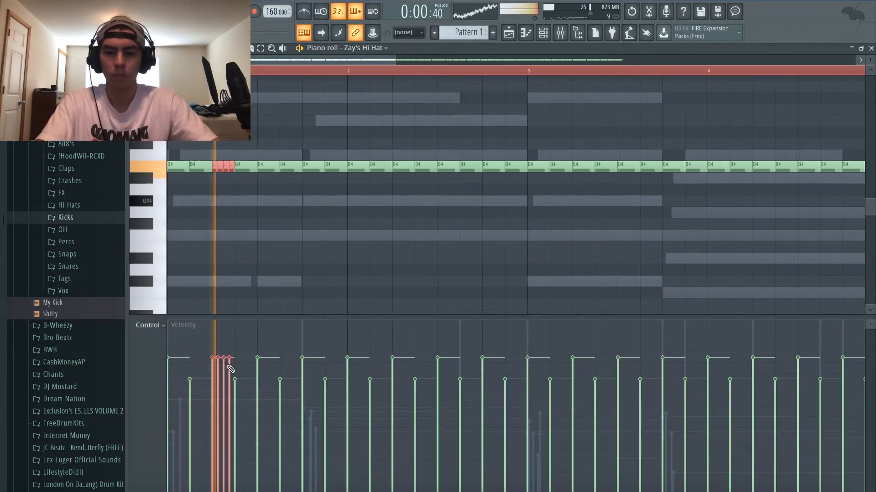
{"action": "left_click", "coordinate": [281, 268], "text": "ctrl"}
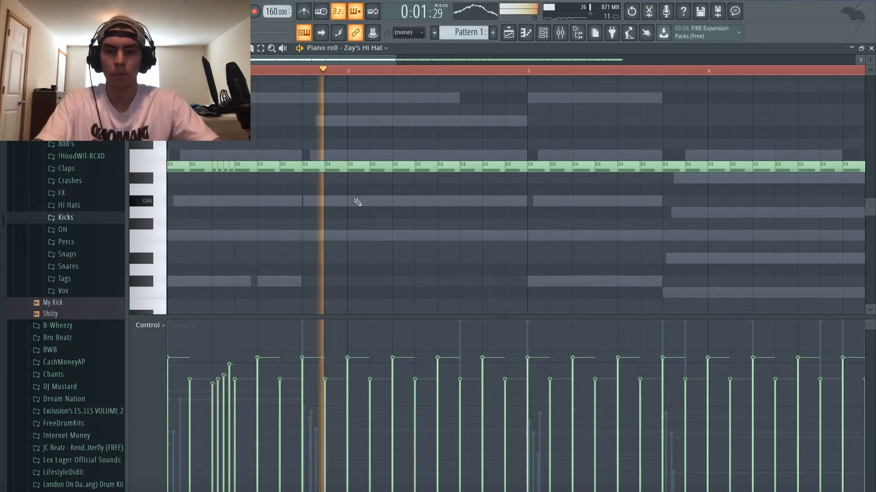
Step: Add two short consecutive F4 hi-hat notes in the middle of bar 2 and listen to them
{"action": "key", "text": "space"}
{"action": "key", "text": "space"}
{"action": "left_click", "coordinate": [395, 235]}
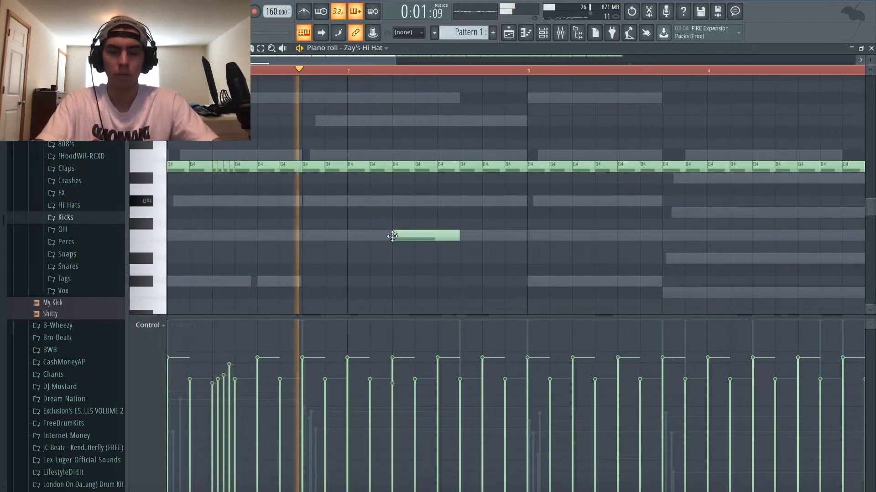
{"action": "left_click_drag", "start_coordinate": [457, 234], "coordinate": [385, 248]}
{"action": "left_click", "coordinate": [426, 236]}
{"action": "scroll", "coordinate": [385, 247], "scroll_direction": "down", "scroll_amount": 5}
{"action": "left_click", "coordinate": [599, 235], "text": "ctrl"}
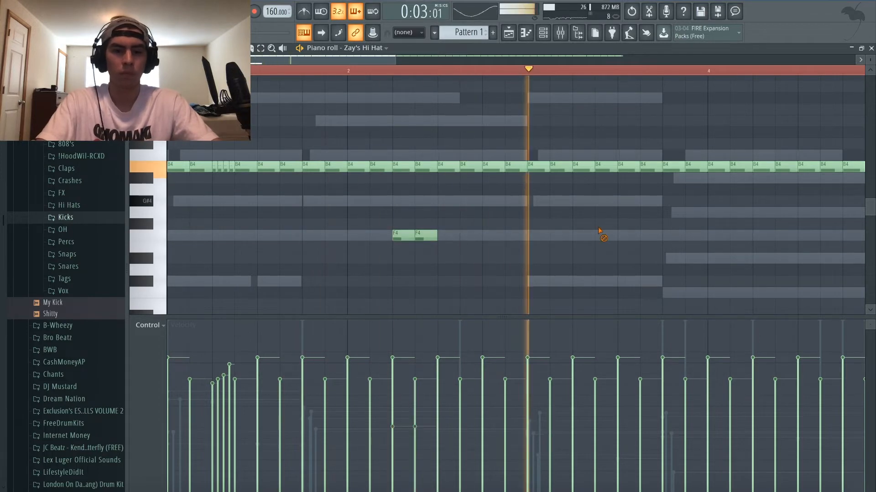
Step: Open and close the first F4 hi-hat note's properties, shorten the note slightly, and play the pattern
{"action": "key", "text": "space"}
{"action": "double_click", "coordinate": [395, 231]}
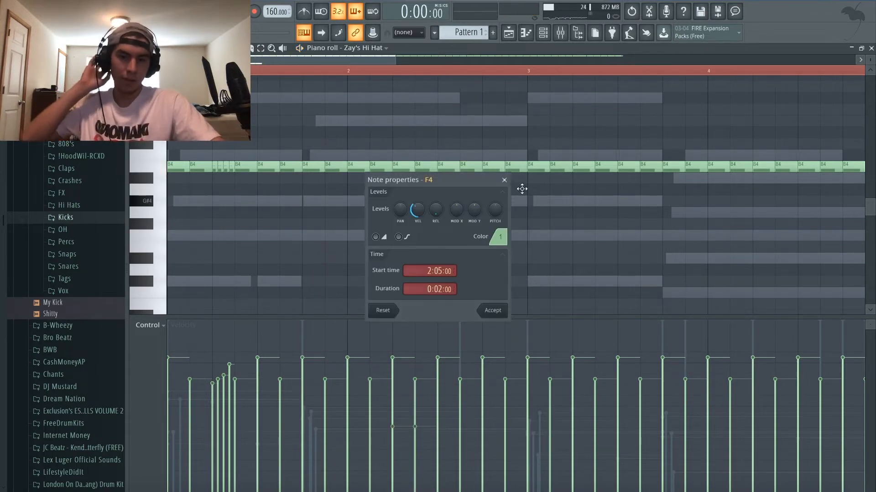
{"action": "left_click", "coordinate": [504, 180]}
{"action": "left_click_drag", "start_coordinate": [409, 240], "coordinate": [403, 241]}
{"action": "scroll", "coordinate": [457, 243], "scroll_direction": "up", "scroll_amount": 5}
{"action": "key", "text": "space"}
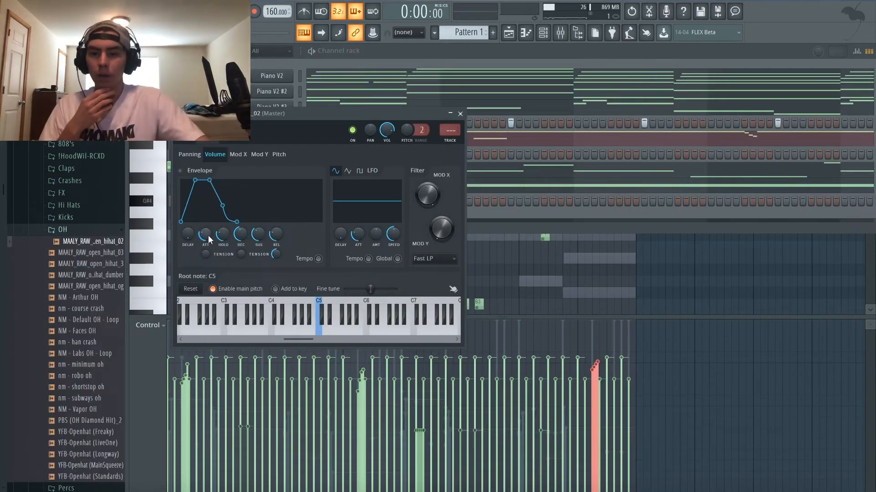
Step: Set the MAALY_RAW_open_hihat_02 volume envelope to no attack, full hold, and no decay or sustain
{"action": "left_click_drag", "start_coordinate": [206, 235], "coordinate": [206, 257]}
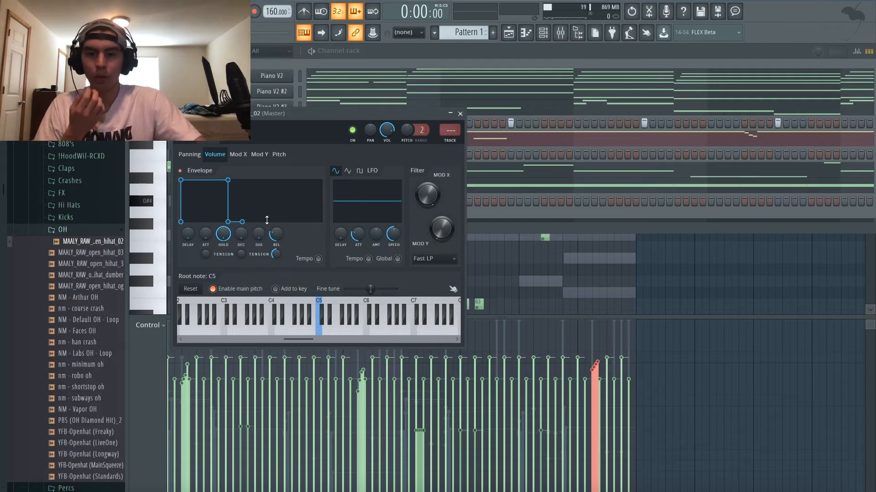
{"action": "left_click", "coordinate": [460, 114]}
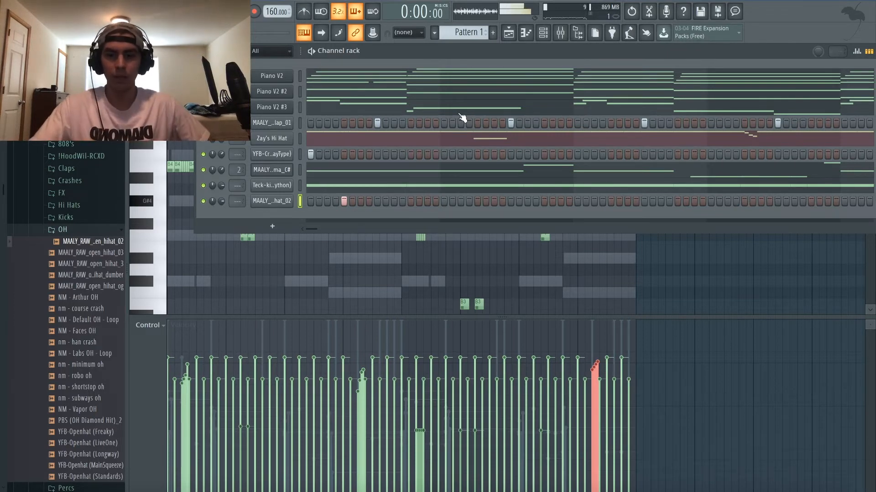
Step: Open the MAALY_RAW_open_hihat_02 piano roll and add another F4 note in bar 2 during playback
{"action": "right_click", "coordinate": [284, 202]}
{"action": "left_click", "coordinate": [316, 201]}
{"action": "key", "text": "space"}
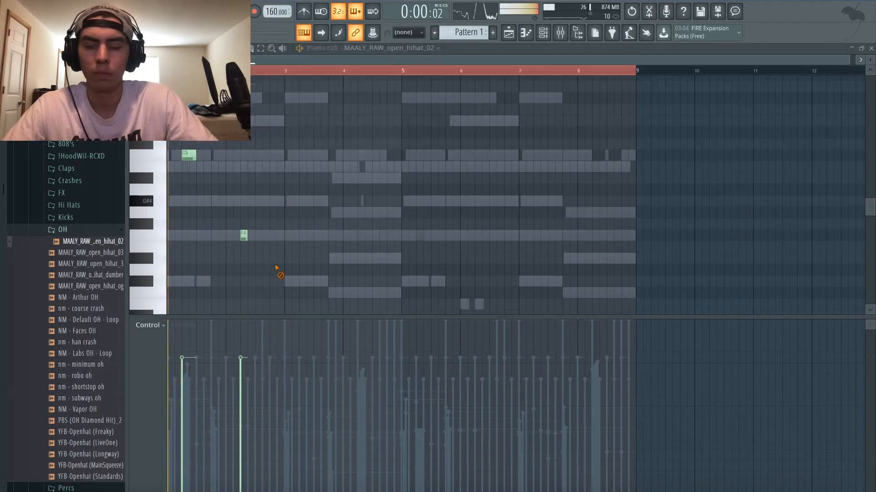
{"action": "left_click", "coordinate": [249, 236]}
{"action": "key", "text": "space"}
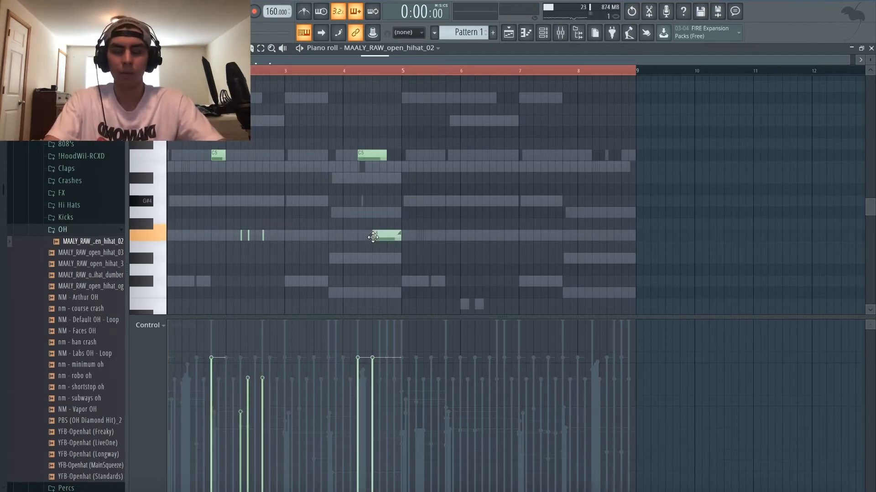
Step: Place a short F4 open hi-hat note in bar 4, aligned with the start of the C5 note, and play from there
{"action": "left_click_drag", "start_coordinate": [373, 238], "coordinate": [368, 242]}
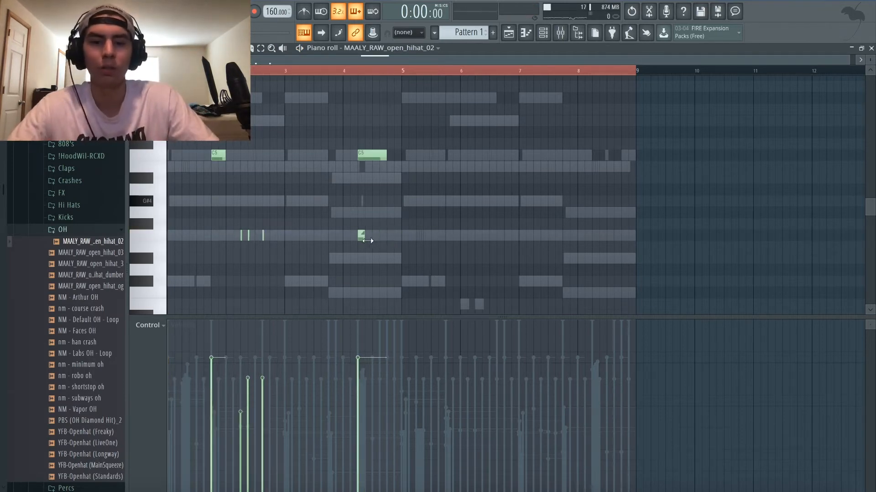
{"action": "left_click", "coordinate": [360, 72]}
{"action": "key", "text": "space"}
{"action": "key", "text": "space"}
{"action": "key", "text": "space"}
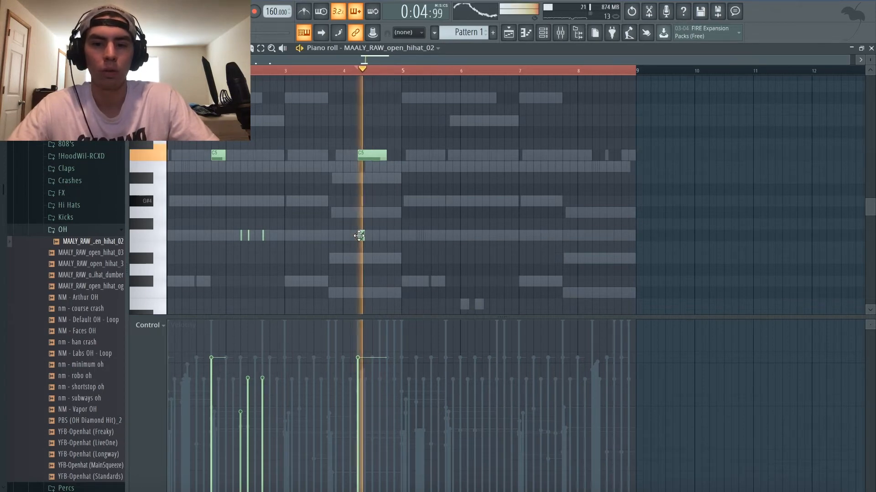
{"action": "key", "text": "space"}
{"action": "key", "text": "space"}
Step: Move bar 4's F4 open hi-hat note two steps later and replay the passage
{"action": "left_click_drag", "start_coordinate": [359, 235], "coordinate": [374, 237]}
{"action": "key", "text": "space"}
{"action": "key", "text": "space"}
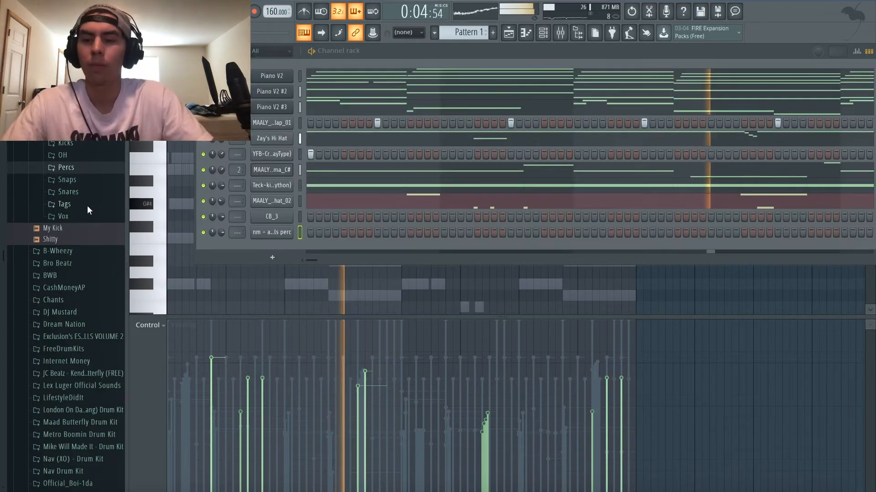
Step: Add MAALY_RAW_snare_06 from the Snares folder as a new channel
{"action": "left_click", "coordinate": [73, 192]}
{"action": "key", "text": "space"}
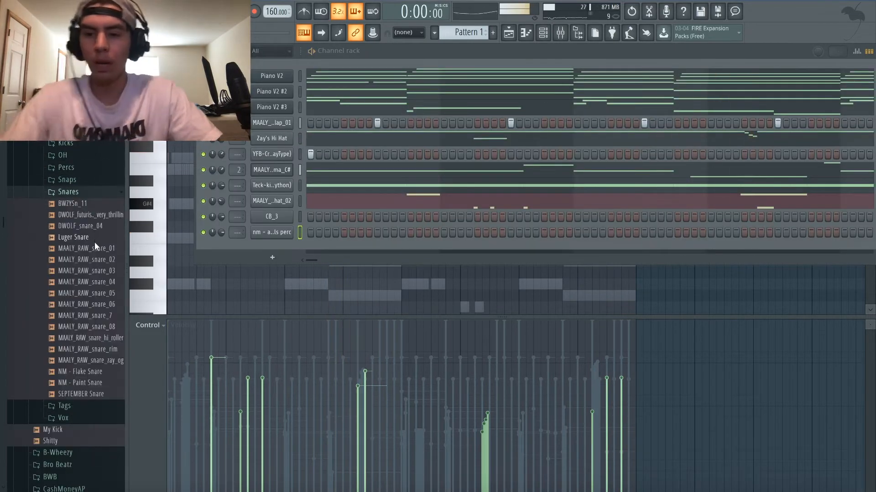
{"action": "left_click_drag", "start_coordinate": [103, 302], "coordinate": [277, 246]}
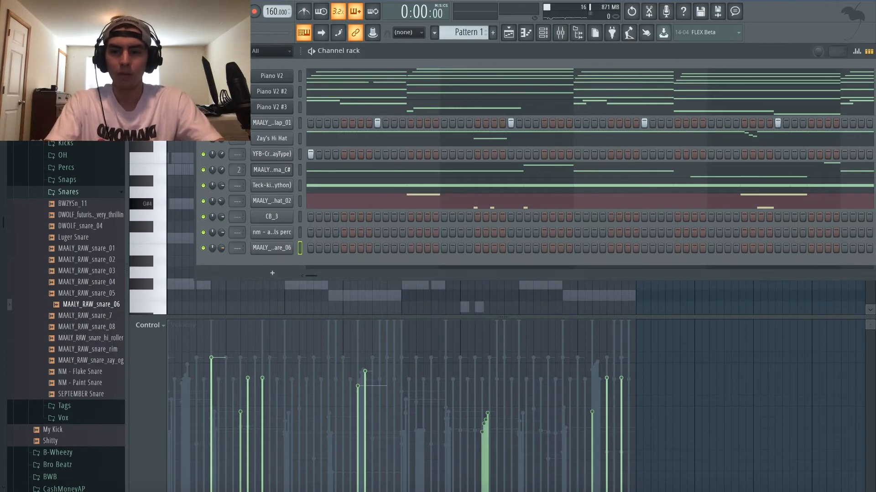
Step: Program MAALY_RAW_snare_06 hits on steps 15 and 19 and play the pattern
{"action": "key", "text": "space"}
{"action": "left_click", "coordinate": [427, 248]}
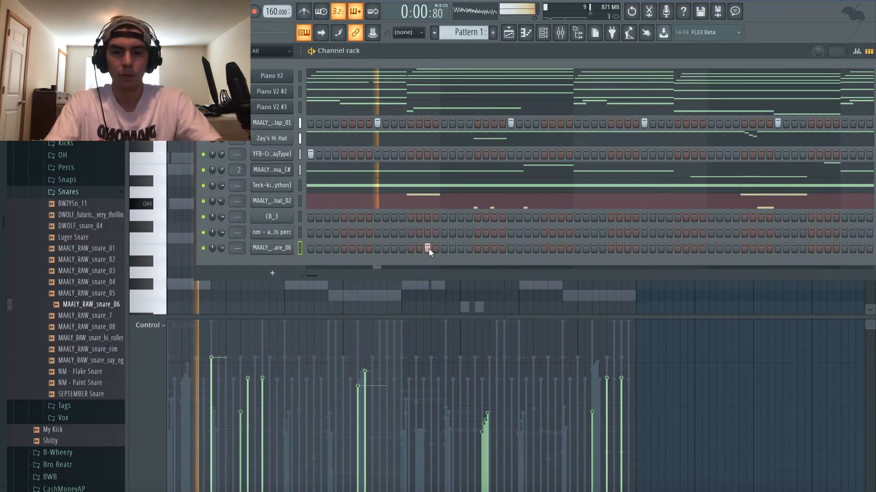
{"action": "left_click", "coordinate": [460, 247]}
{"action": "key", "text": "space"}
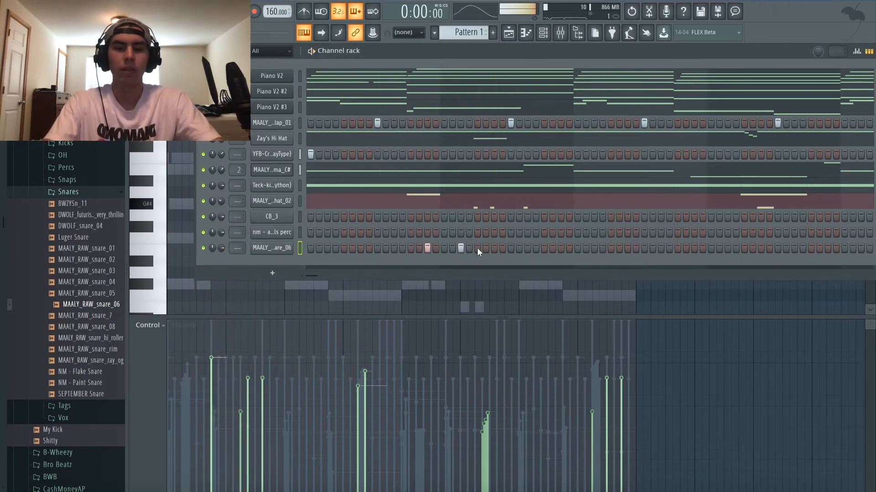
{"action": "key", "text": "space"}
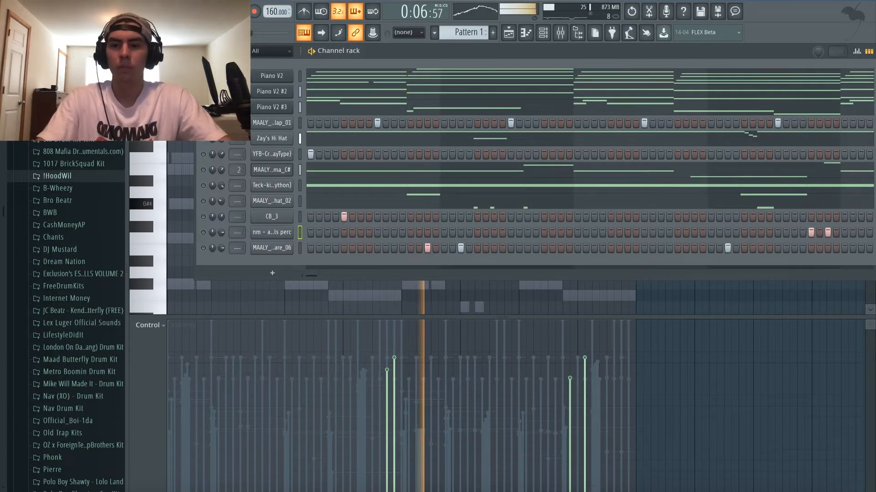
Step: Stop playback and review the Fruity parametric EQ 2 on the Piano V2 mixer track
{"action": "key", "text": "space"}
{"action": "left_click", "coordinate": [560, 33]}
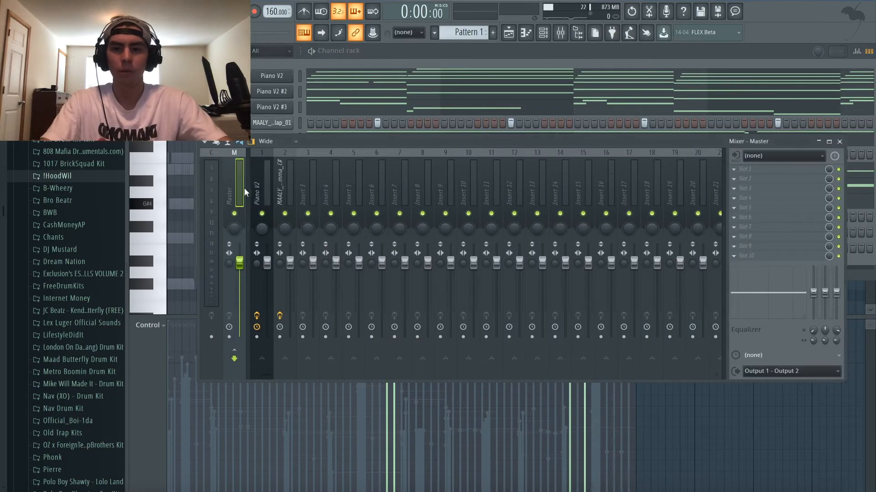
{"action": "left_click", "coordinate": [262, 187]}
{"action": "left_click", "coordinate": [771, 170]}
{"action": "left_click", "coordinate": [546, 25]}
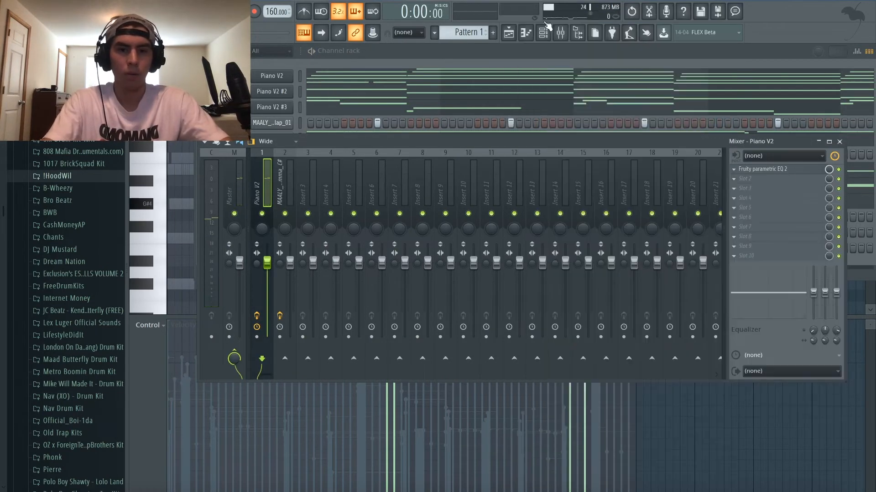
Step: Find Fruity Reeverb 2 and insert it in the Piano V2 mixer track's second effect slot
{"action": "left_click", "coordinate": [409, 471]}
{"action": "type", "text": "rever"}
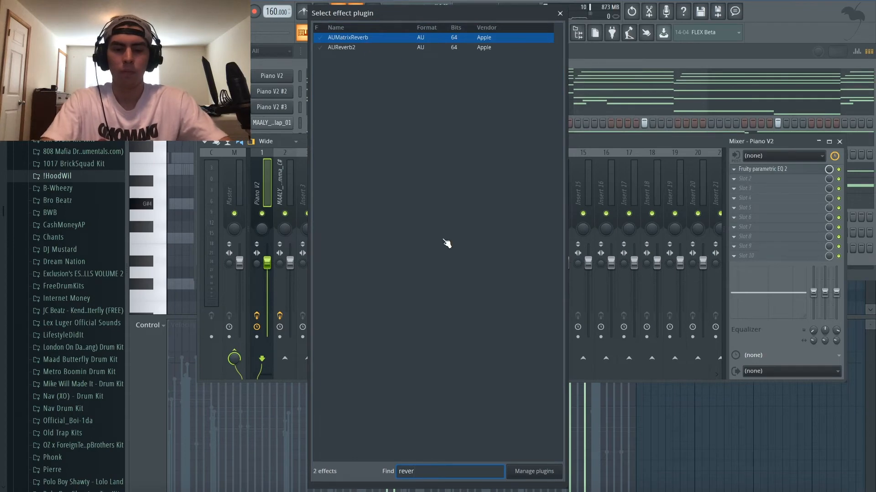
{"action": "key", "text": "BackSpace"}
{"action": "key", "text": "BackSpace"}
{"action": "key", "text": "BackSpace"}
{"action": "key", "text": "BackSpace"}
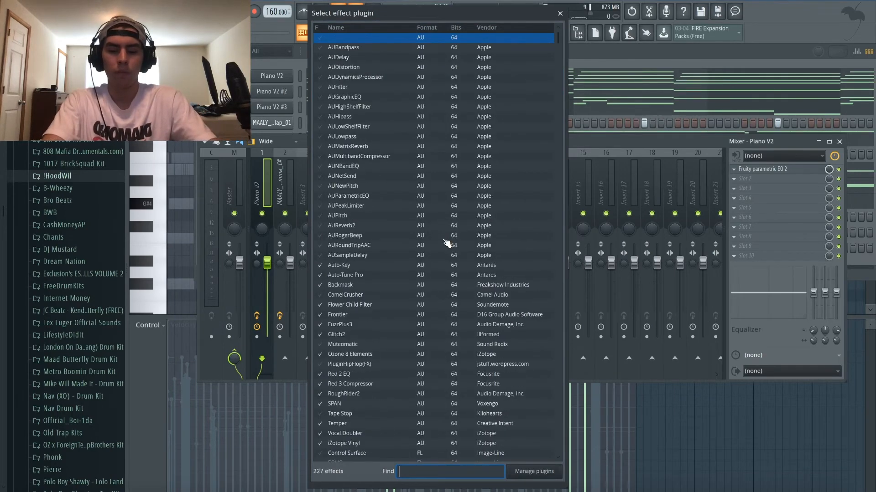
{"action": "type", "text": "fruity re"}
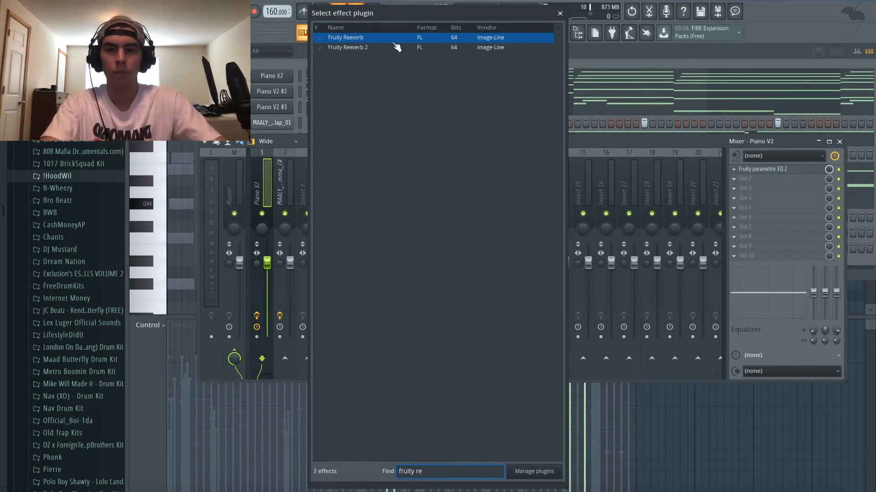
{"action": "double_click", "coordinate": [367, 48]}
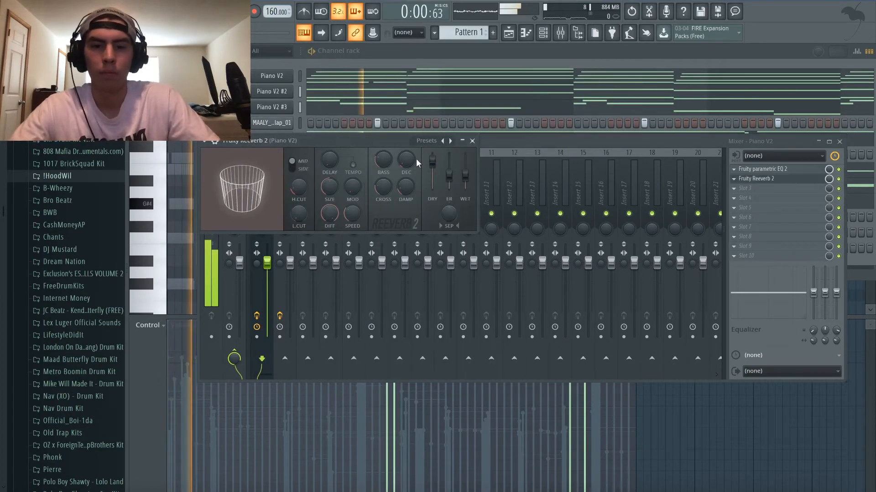
Step: Raise the wet level of Fruity Reeverb 2 slightly during playback and close the plugin
{"action": "left_click_drag", "start_coordinate": [462, 177], "coordinate": [462, 172]}
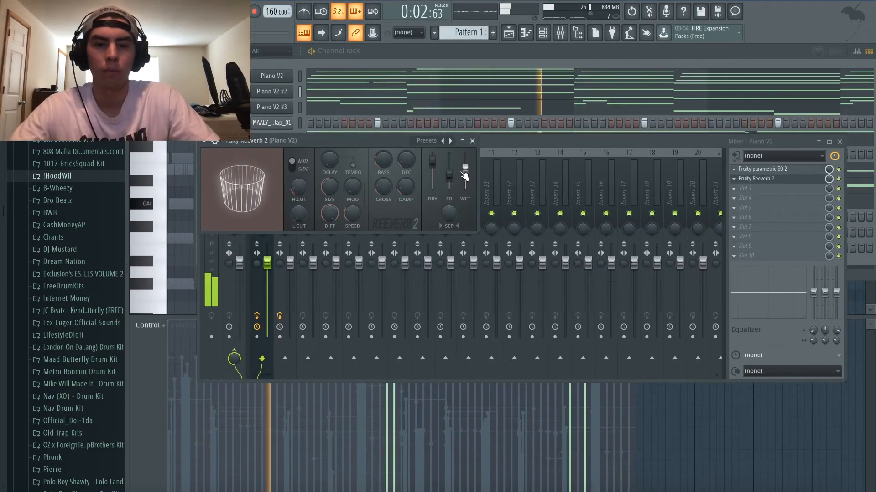
{"action": "left_click", "coordinate": [472, 141]}
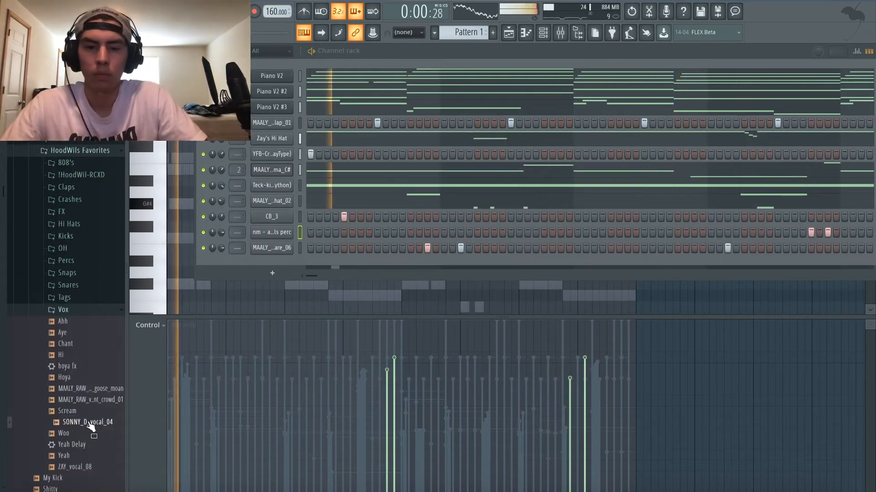
Step: Add SONNY_D_vocal_04 from the Vox folder as a new channel and place a hit on step 6
{"action": "left_click_drag", "start_coordinate": [91, 426], "coordinate": [279, 262]}
{"action": "left_click", "coordinate": [348, 264]}
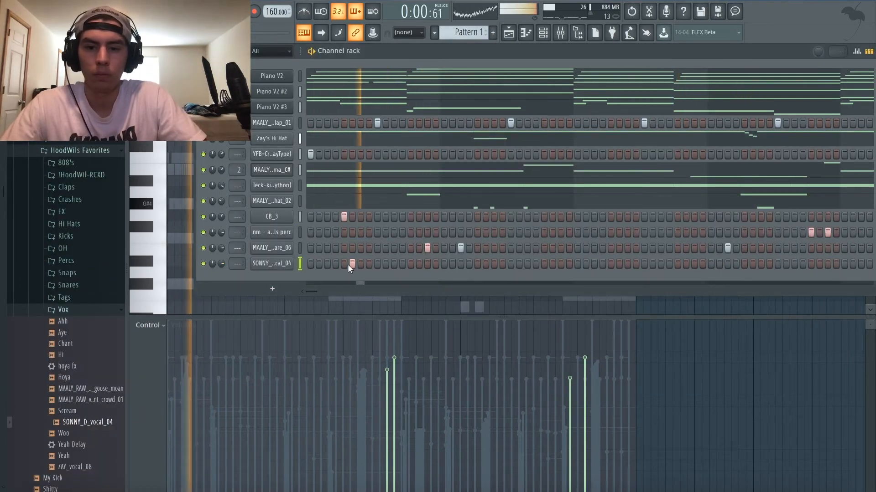
Step: Move the SONNY_D_vocal_04 hit from step 6 to step 5 and play the pattern to check it
{"action": "left_click", "coordinate": [344, 264]}
{"action": "left_click", "coordinate": [352, 264]}
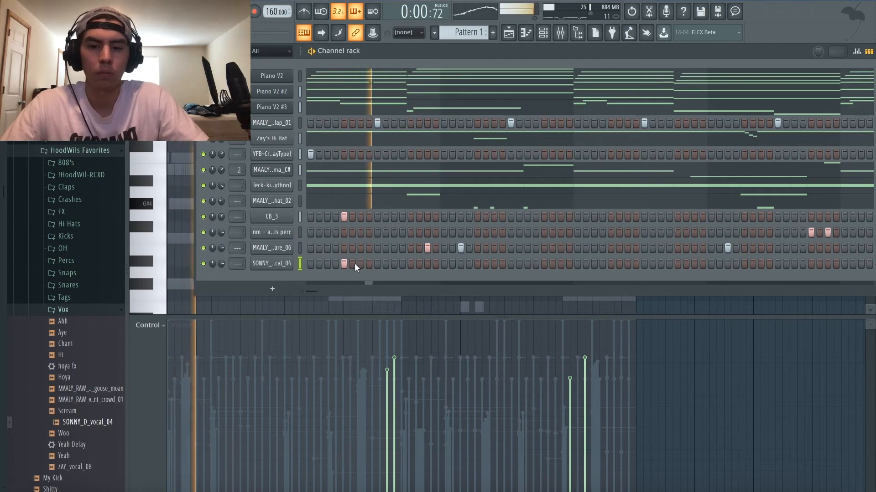
{"action": "key", "text": "space"}
{"action": "key", "text": "space"}
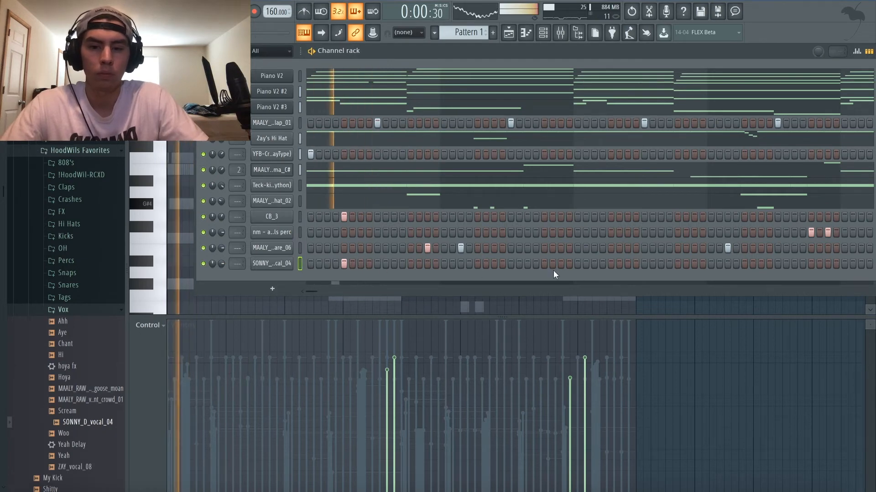
{"action": "left_click", "coordinate": [611, 264]}
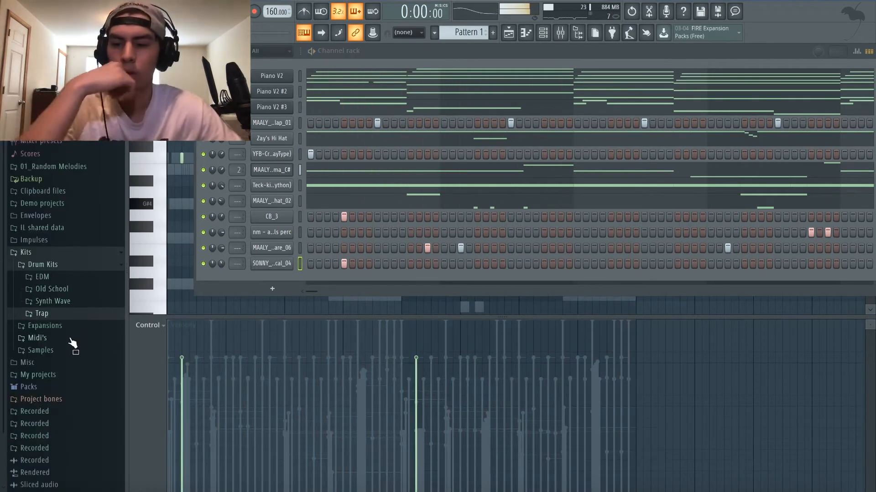
Step: Browse the Kits samples and open the CashMoneyAP folder within the Trap drum kits
{"action": "left_click", "coordinate": [70, 350]}
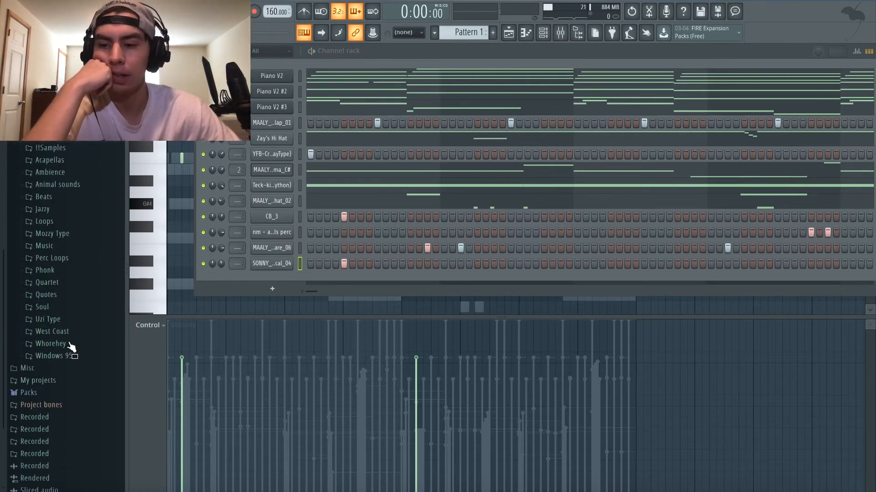
{"action": "left_click", "coordinate": [66, 145]}
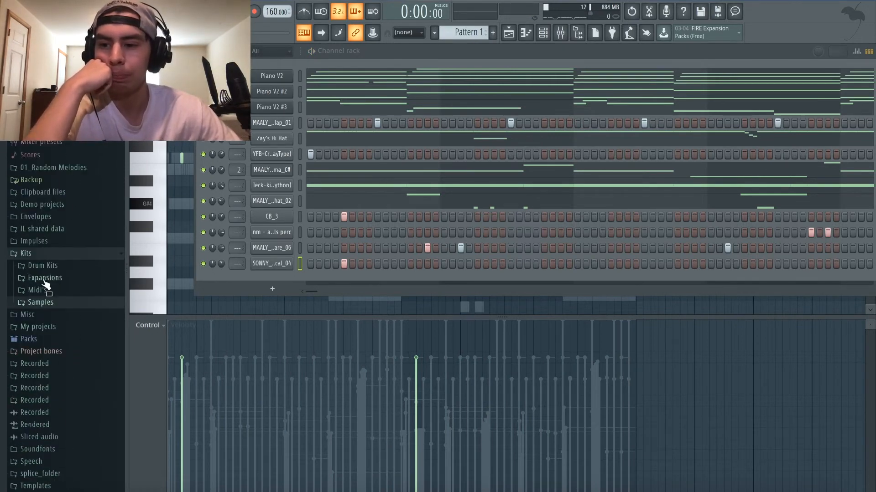
{"action": "left_click", "coordinate": [45, 277]}
{"action": "left_click", "coordinate": [59, 266]}
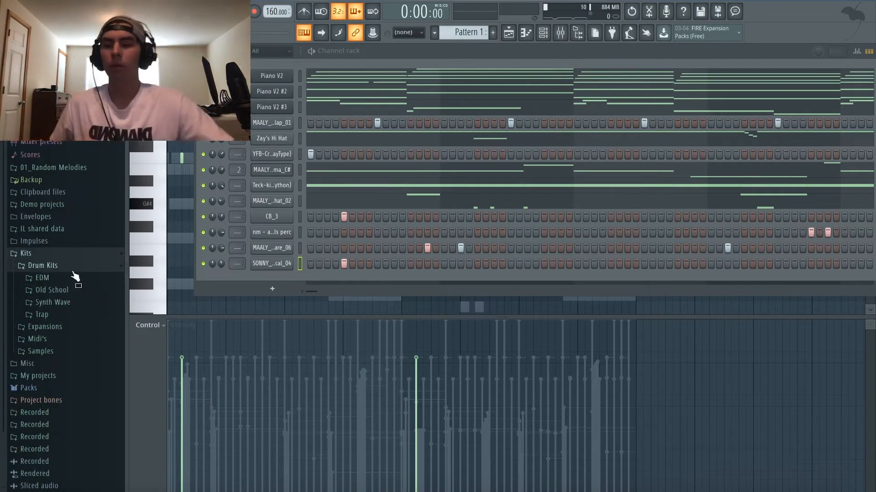
{"action": "left_click", "coordinate": [62, 314]}
{"action": "scroll", "coordinate": [85, 340], "scroll_direction": "down", "scroll_amount": 3}
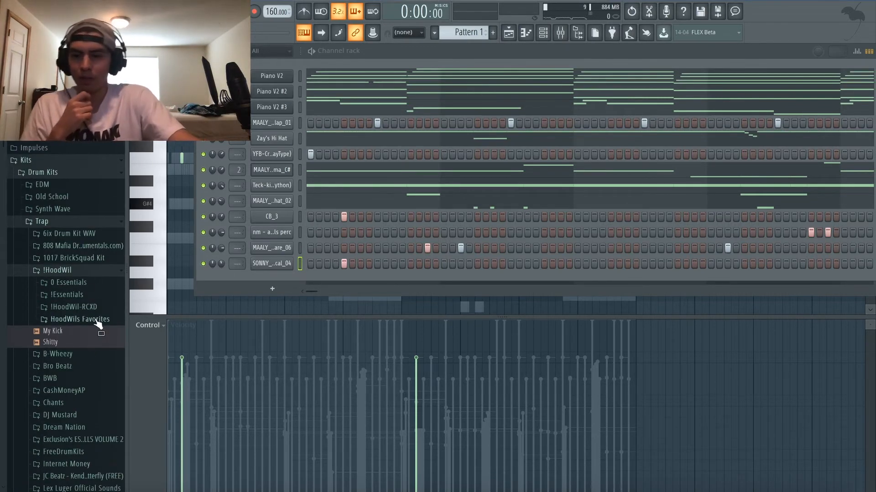
{"action": "left_click", "coordinate": [114, 391]}
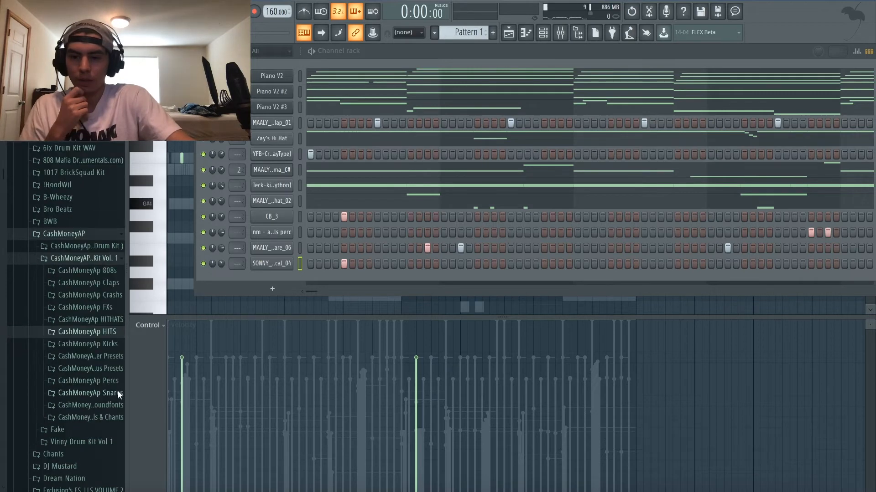
Step: Audition the vocals and chants in CashMoneyAP Kit Vol. 1 and add CashMoneyAp Chant (5) as a new channel
{"action": "left_click", "coordinate": [113, 417]}
{"action": "key", "text": "Down"}
{"action": "key", "text": "Down"}
{"action": "key", "text": "Down"}
{"action": "key", "text": "Down"}
{"action": "key", "text": "Down"}
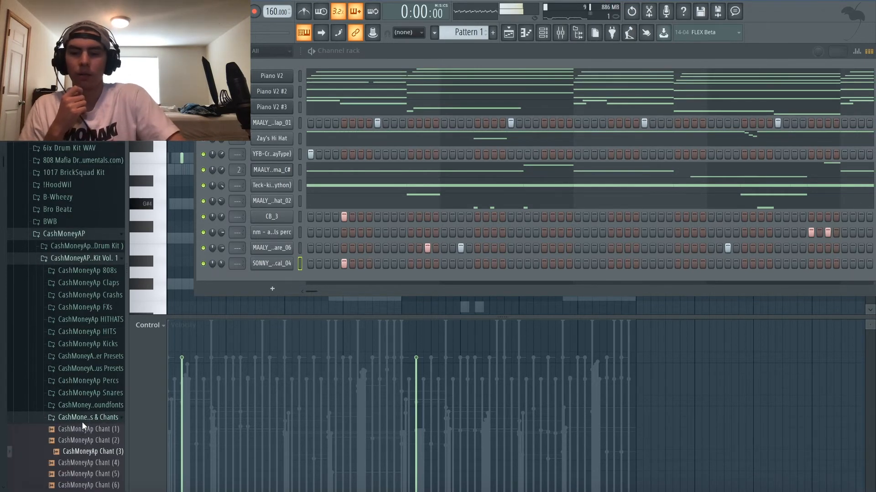
{"action": "key", "text": "Up"}
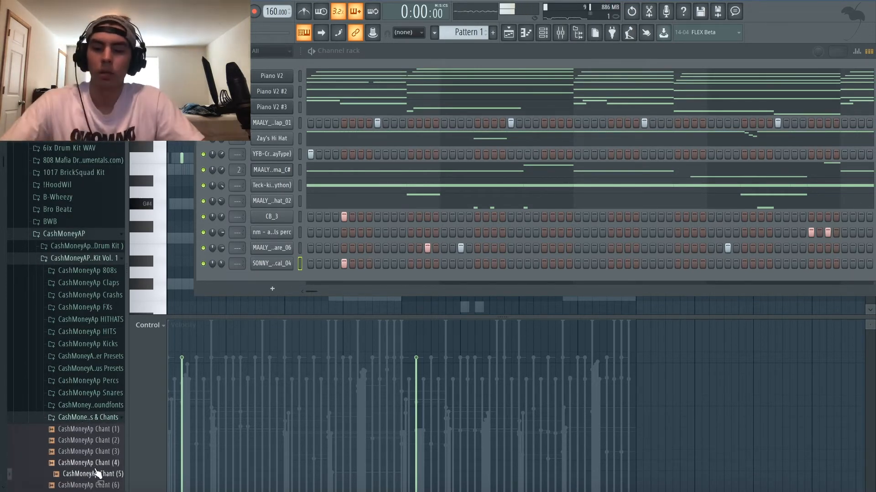
{"action": "left_click_drag", "start_coordinate": [285, 274], "coordinate": [288, 276]}
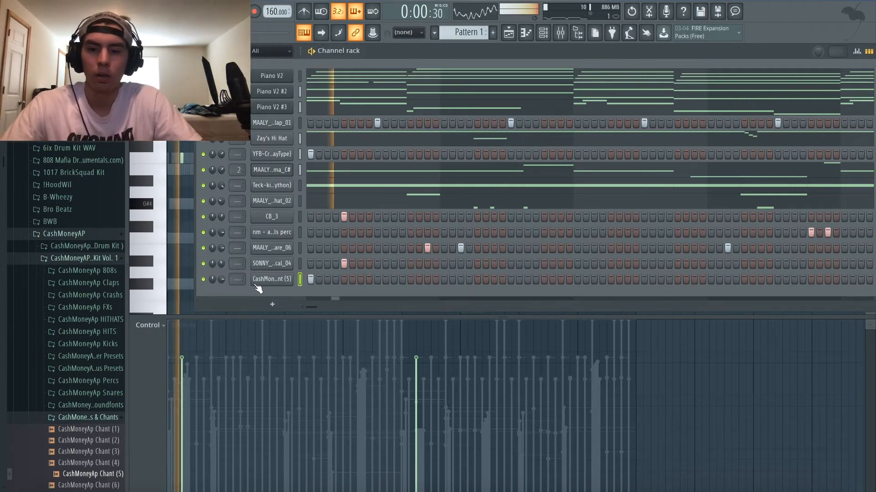
Step: Solo the CashMoneyAp Chant (5) channel, listen to its hit and return to the channel rack
{"action": "right_click", "coordinate": [203, 279]}
{"action": "left_click", "coordinate": [221, 290]}
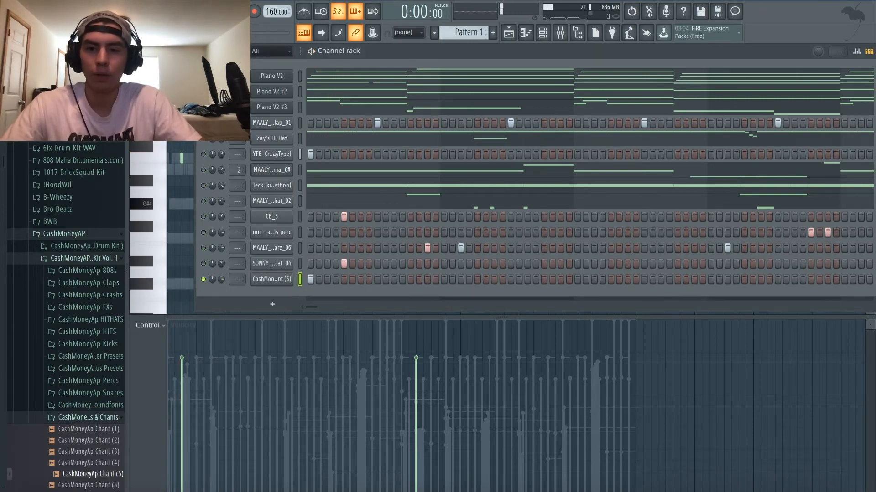
{"action": "key", "text": "space"}
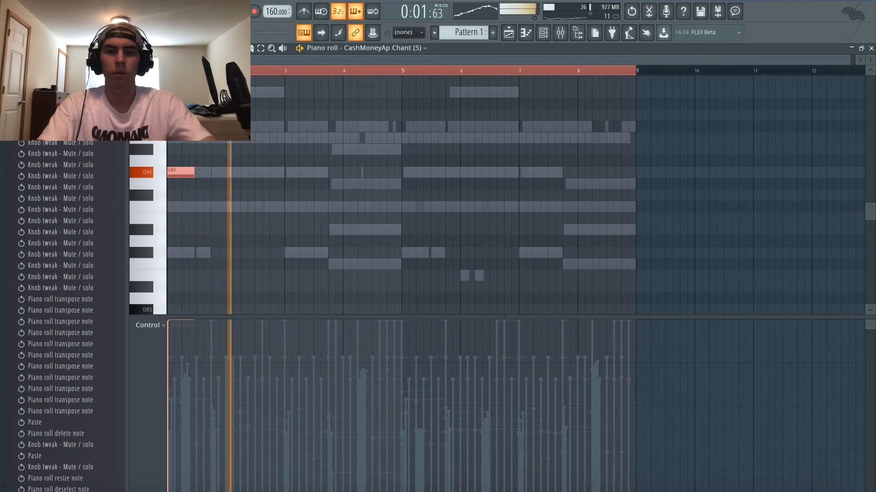
{"action": "key", "text": "F6"}
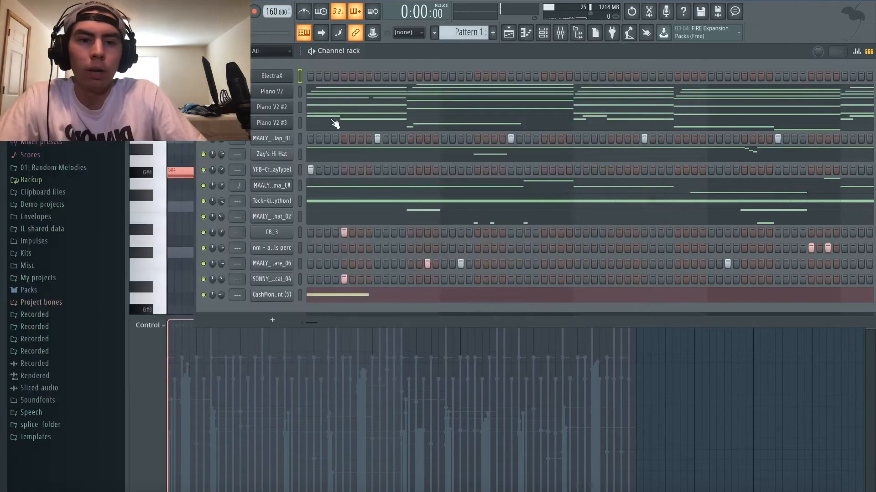
Step: Solo the Piano V2 channel, check its instrument window during playback and close it
{"action": "right_click", "coordinate": [203, 93]}
{"action": "left_click", "coordinate": [216, 103]}
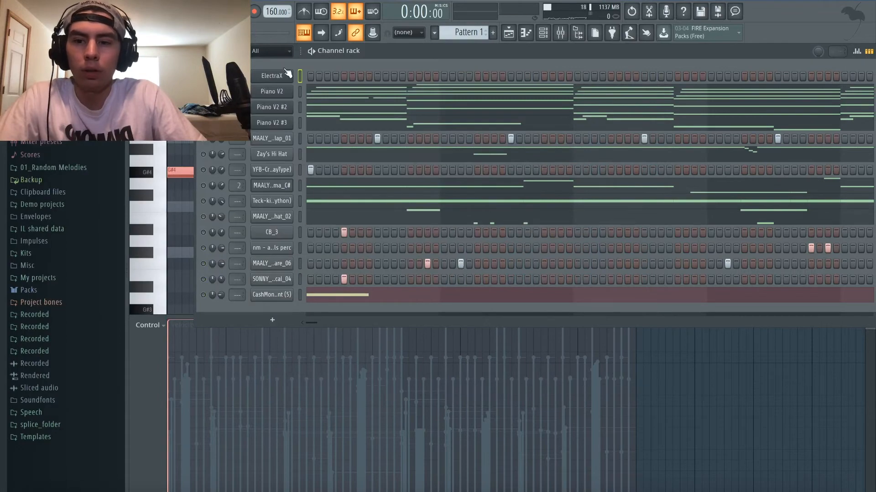
{"action": "key", "text": "space"}
{"action": "left_click", "coordinate": [288, 91]}
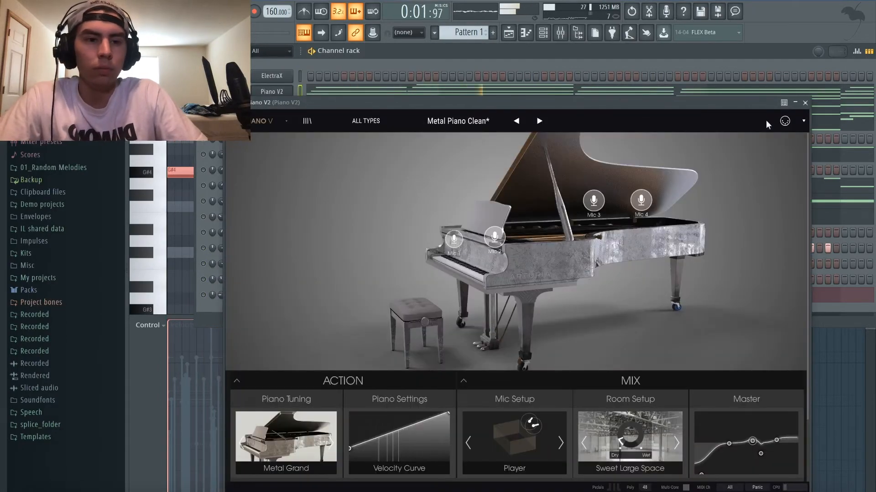
{"action": "left_click", "coordinate": [805, 103]}
{"action": "key", "text": "space"}
Step: Paste the Piano V2 notes into the ElectraX channel and play them back while reviewing its piano roll
{"action": "key", "text": "ctrl+v"}
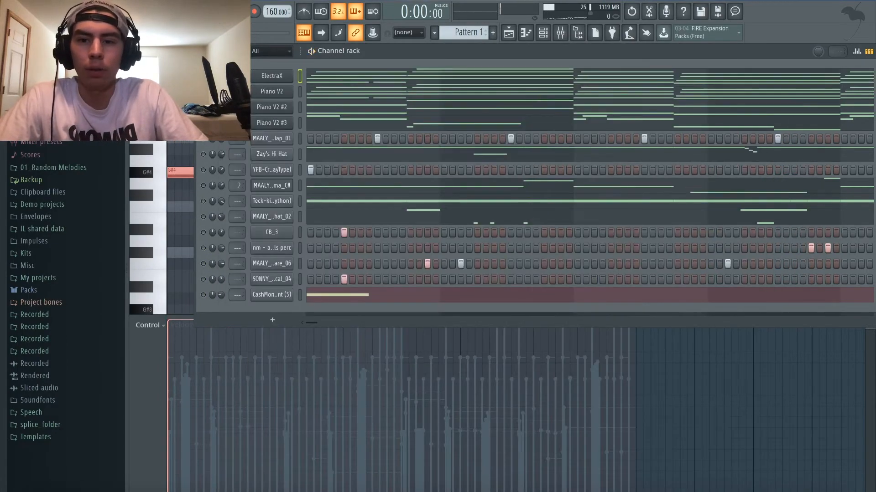
{"action": "key", "text": "space"}
{"action": "left_click", "coordinate": [271, 76]}
{"action": "left_click", "coordinate": [684, 77]}
{"action": "key", "text": "space"}
{"action": "key", "text": "space"}
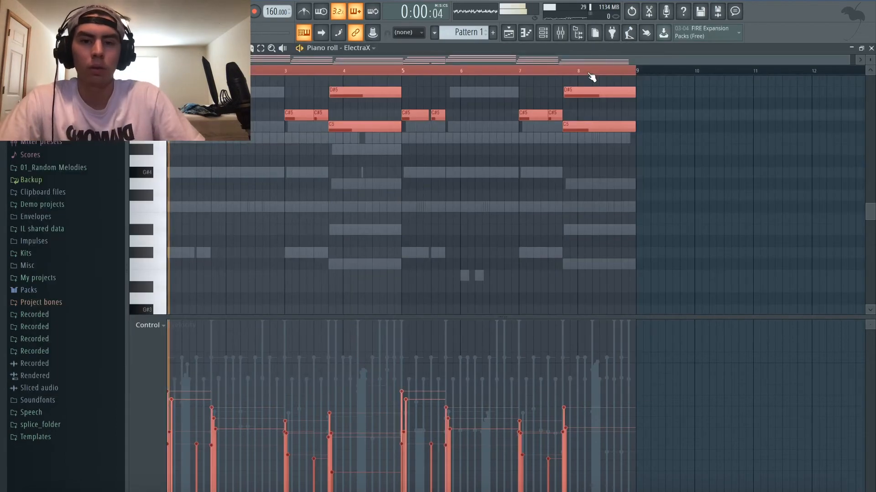
{"action": "key", "text": "F6"}
{"action": "key", "text": "space"}
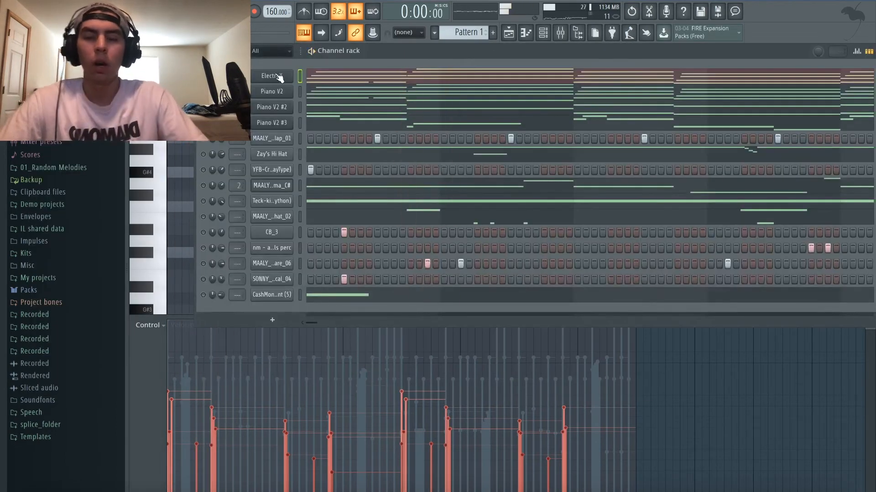
{"action": "right_click", "coordinate": [278, 76]}
{"action": "mouse_move", "coordinate": [331, 144]}
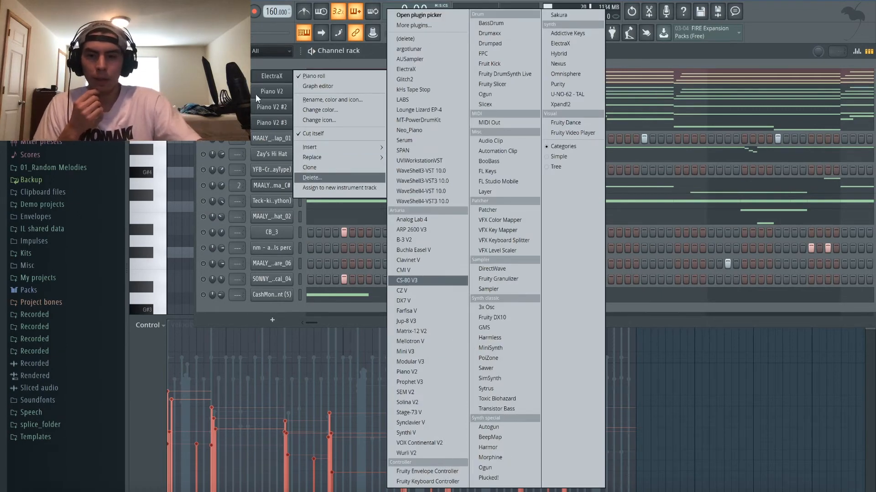
{"action": "left_click", "coordinate": [271, 94]}
{"action": "left_click", "coordinate": [272, 94]}
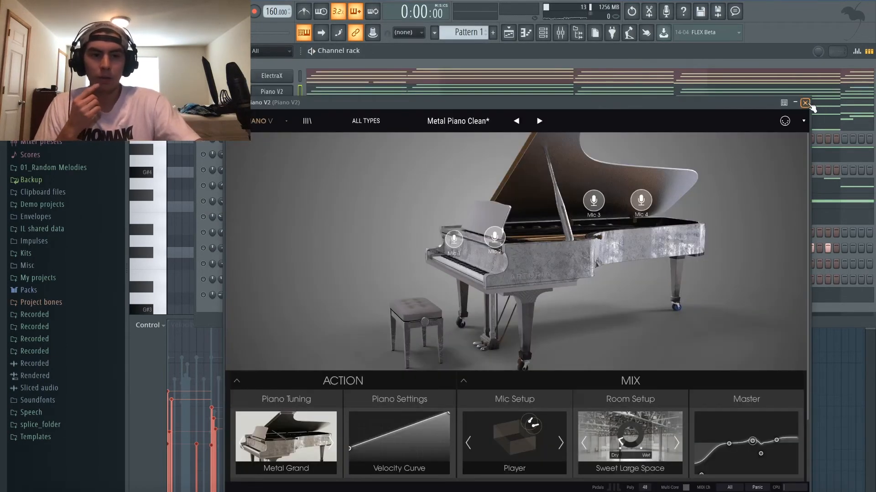
{"action": "left_click", "coordinate": [805, 103]}
Step: Insert an Xpand!2 channel above ElectraX and close its plugin window
{"action": "right_click", "coordinate": [292, 76]}
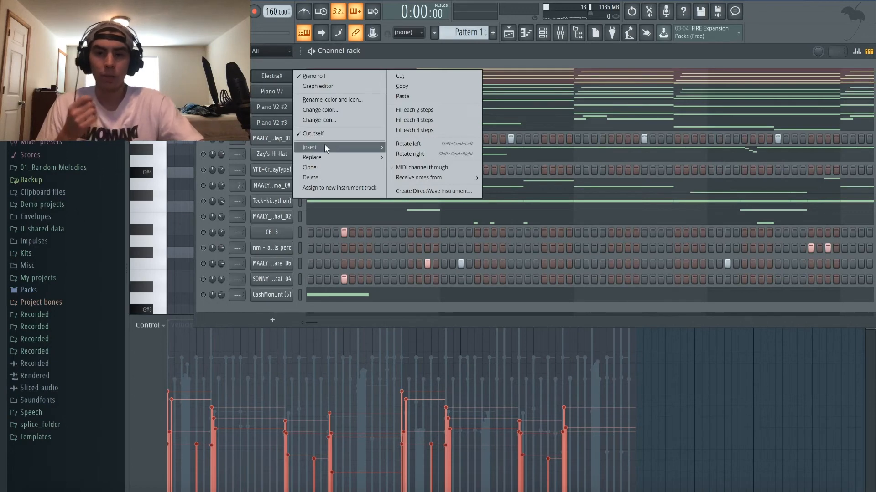
{"action": "mouse_move", "coordinate": [324, 144]}
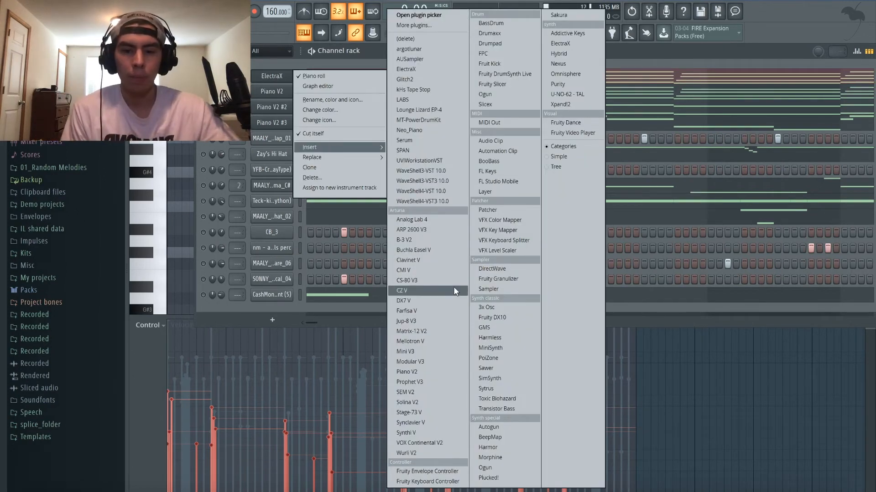
{"action": "left_click", "coordinate": [579, 104]}
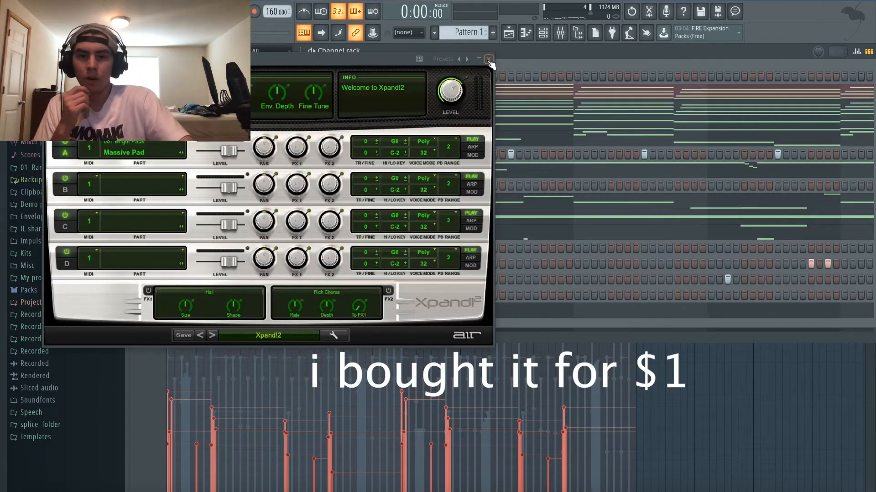
{"action": "left_click", "coordinate": [494, 65]}
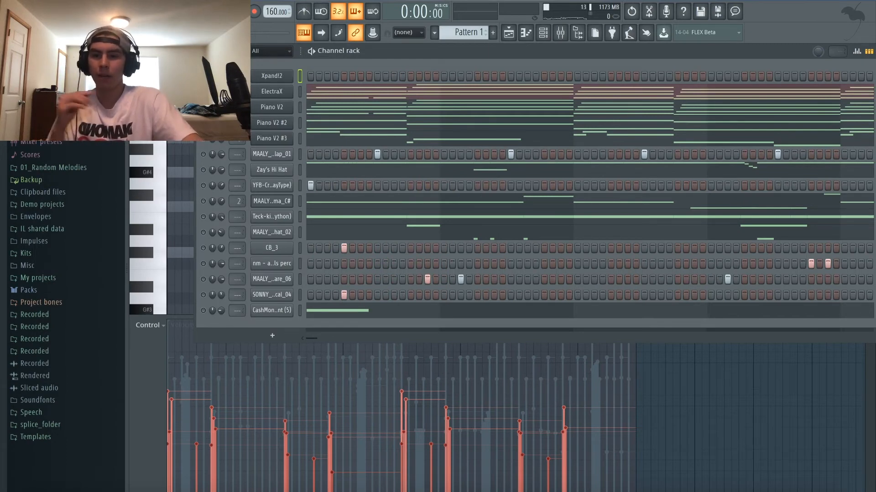
Step: Look through Xpand!2's Acoustic Piano and E Pianos + Clav presets and close the plugin
{"action": "left_click", "coordinate": [269, 76]}
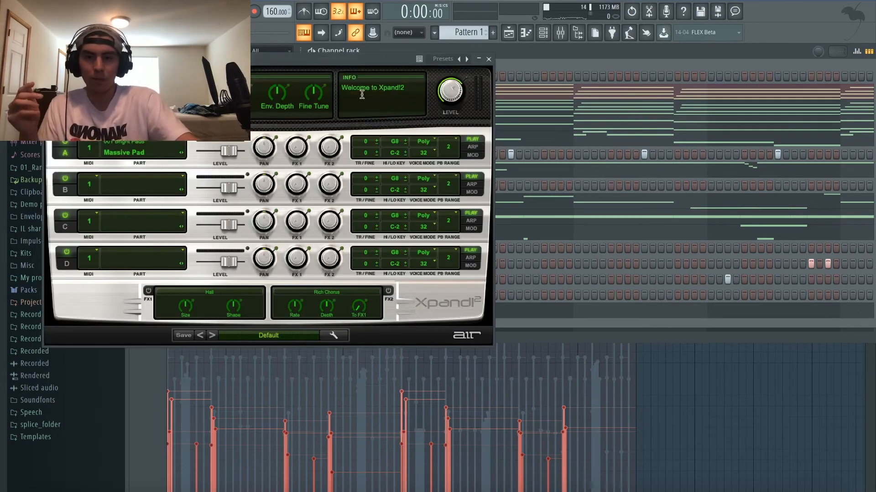
{"action": "left_click", "coordinate": [250, 337]}
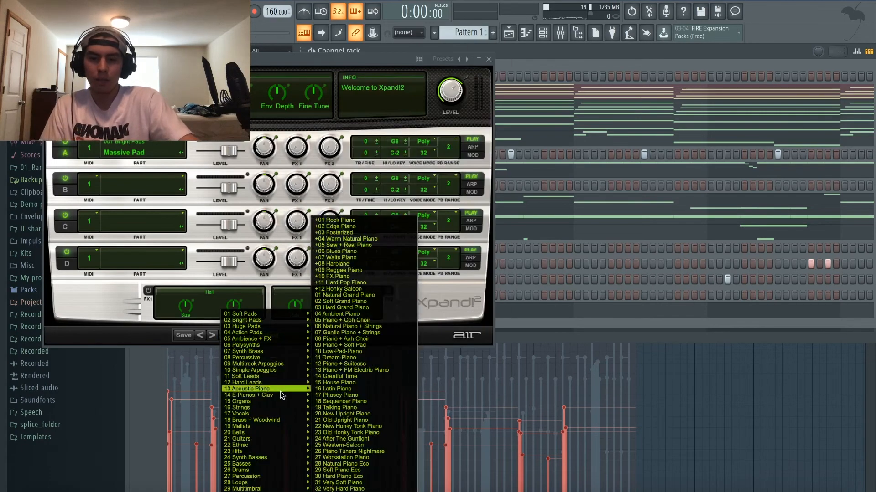
{"action": "mouse_move", "coordinate": [279, 395]}
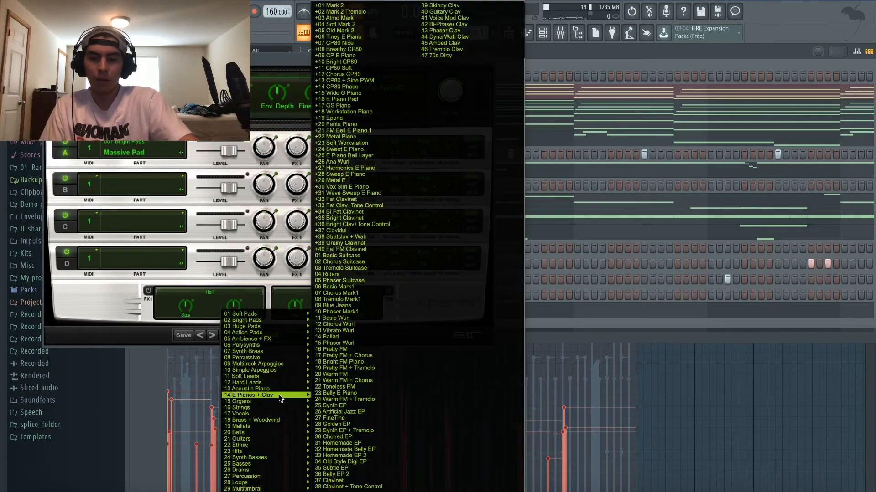
{"action": "left_click", "coordinate": [357, 44]}
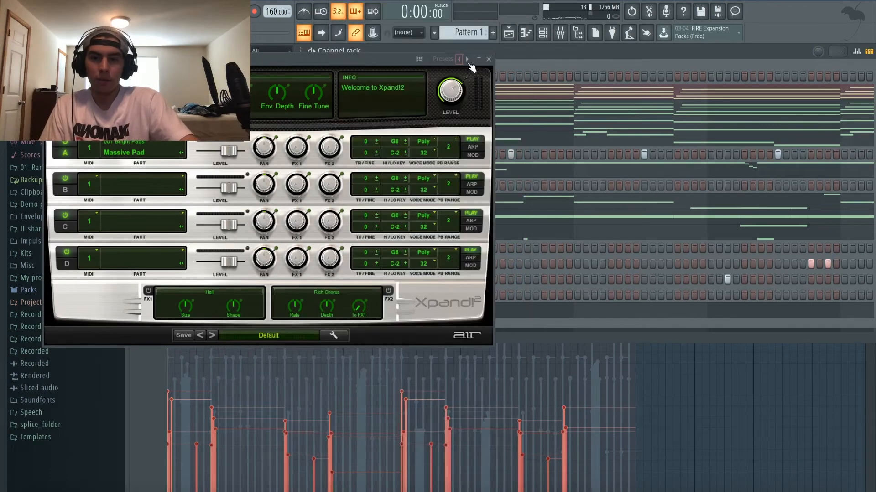
{"action": "left_click", "coordinate": [489, 62]}
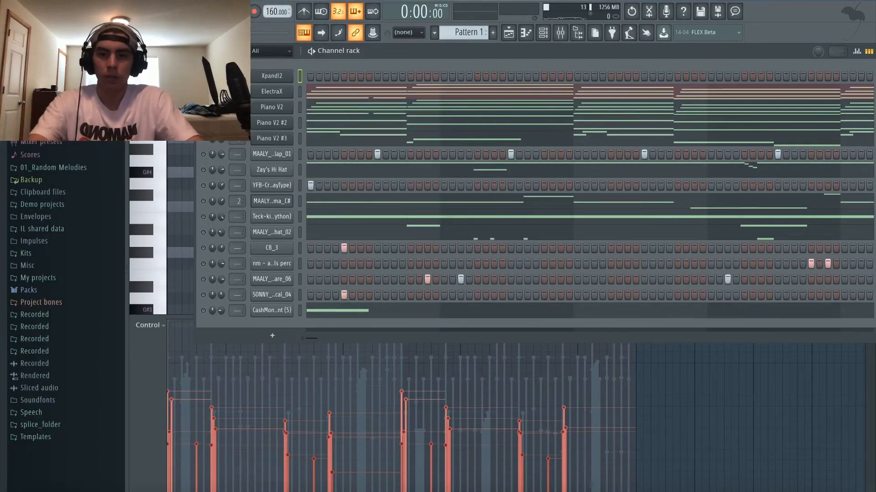
Step: Place a G#5 note at the start and a D#6 note on beat 3 of bar 1 in the Xpand!2 piano roll
{"action": "key", "text": "space"}
{"action": "key", "text": "space"}
{"action": "key", "text": "F7"}
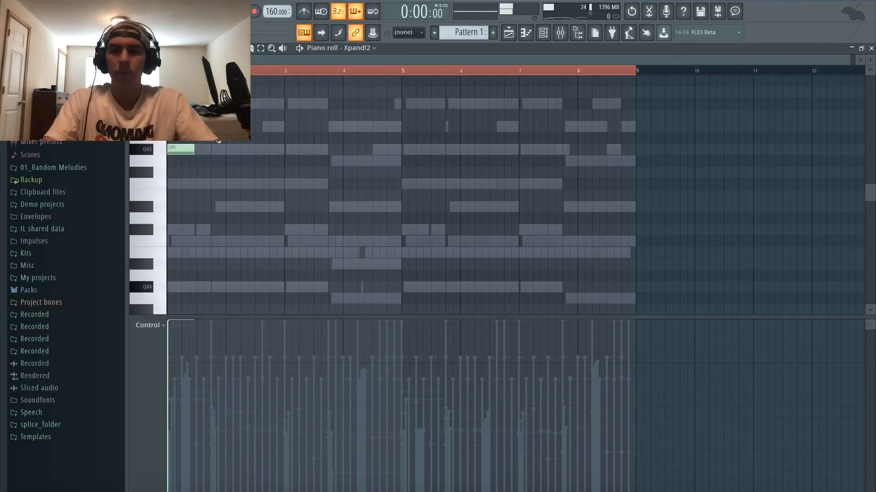
{"action": "key", "text": "space"}
{"action": "key", "text": "space"}
{"action": "key", "text": "space"}
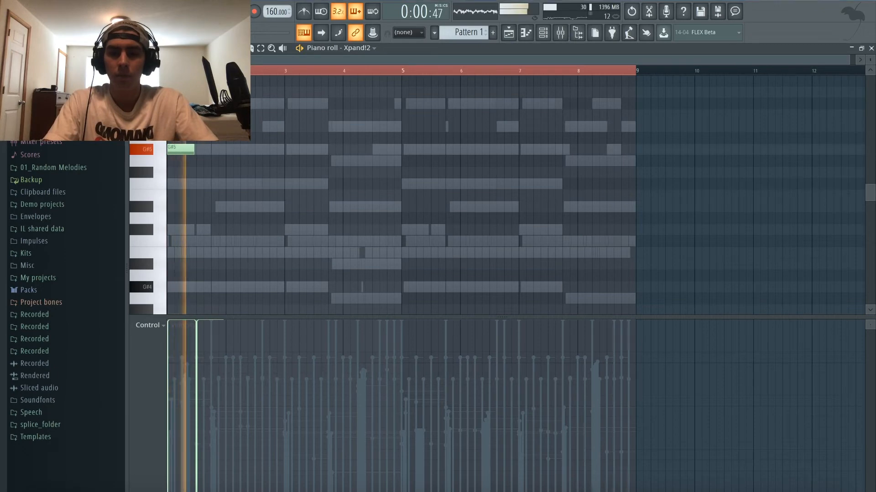
{"action": "key", "text": "space"}
{"action": "scroll", "coordinate": [212, 110], "scroll_direction": "up", "scroll_amount": 3}
{"action": "right_click", "coordinate": [214, 249]}
{"action": "key", "text": "space"}
{"action": "left_click", "coordinate": [201, 214]}
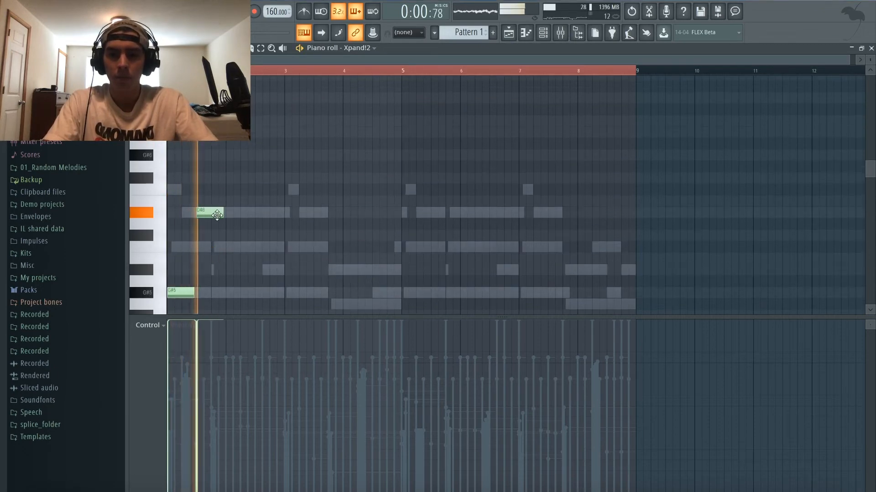
Step: Add a C6 note on beat 4 of bar 1 and shorten the preceding D#6 note to meet it
{"action": "key", "text": "space"}
{"action": "left_click", "coordinate": [225, 249]}
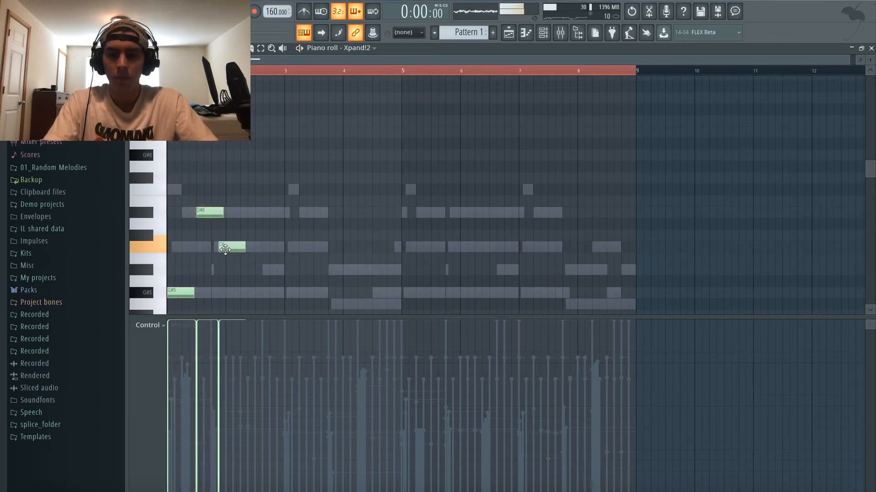
{"action": "left_click_drag", "start_coordinate": [225, 249], "coordinate": [217, 249]}
{"action": "key", "text": "space"}
{"action": "left_click_drag", "start_coordinate": [223, 213], "coordinate": [209, 214]}
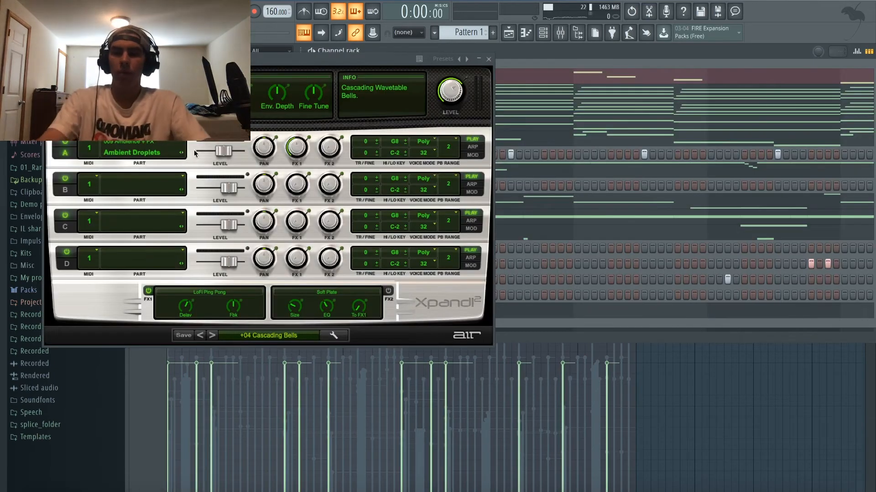
Step: Close the Xpand!2 plugin and play back the pattern while reviewing its melody in the piano roll and channel rack
{"action": "key", "text": "space"}
{"action": "left_click", "coordinate": [488, 51]}
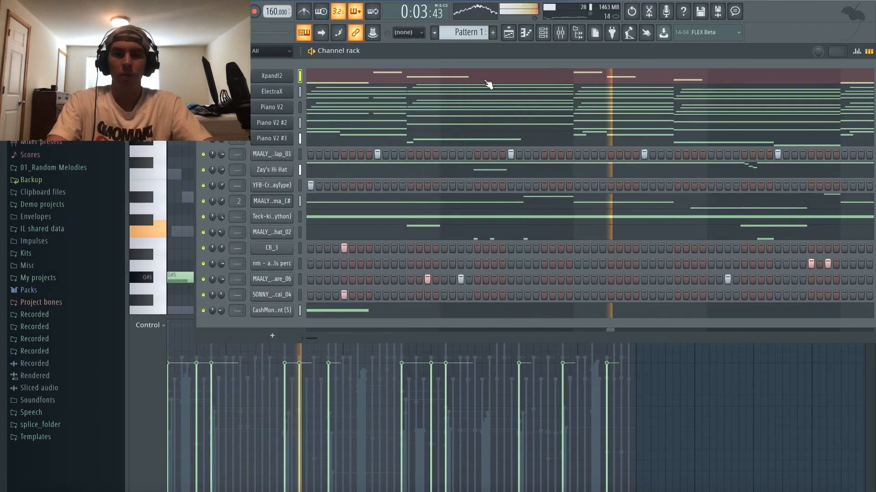
{"action": "left_click", "coordinate": [527, 83]}
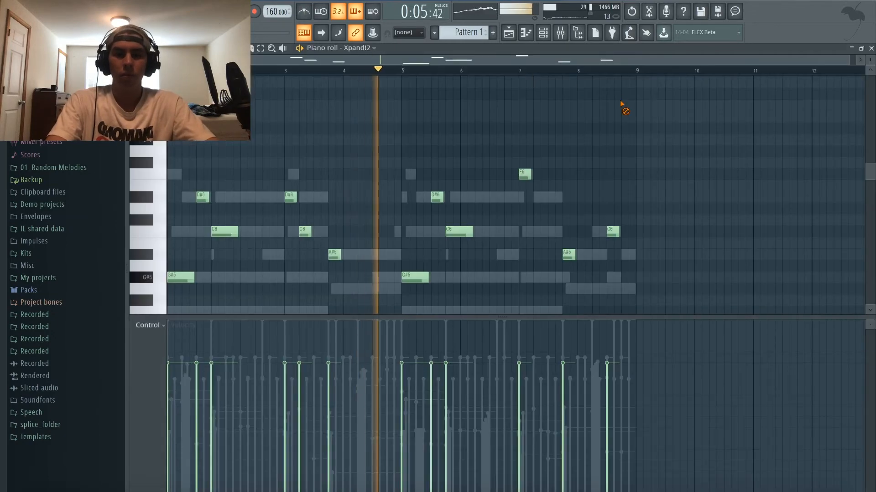
{"action": "scroll", "coordinate": [544, 59], "scroll_direction": "down", "scroll_amount": 1}
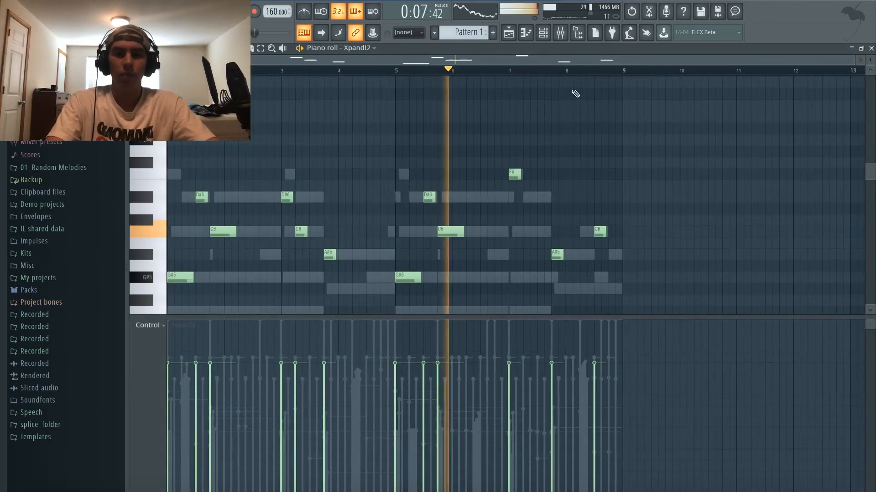
{"action": "key", "text": "F6"}
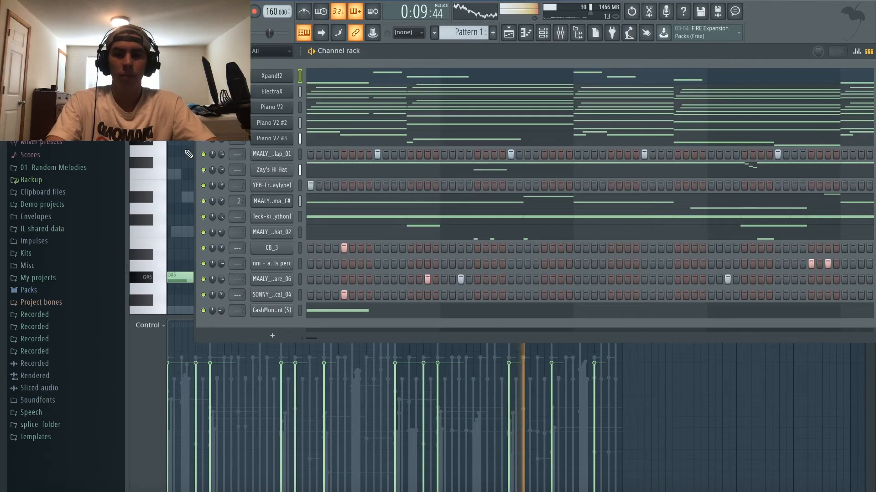
{"action": "key", "text": "F6"}
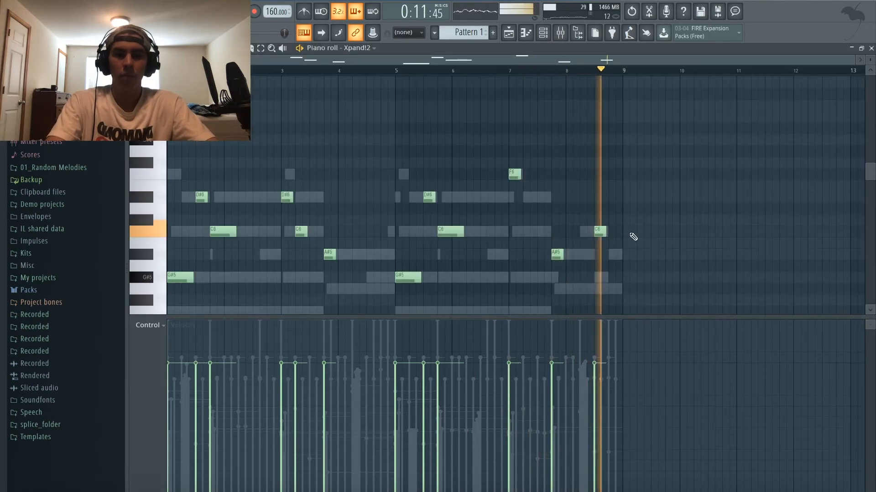
{"action": "key", "text": "F6"}
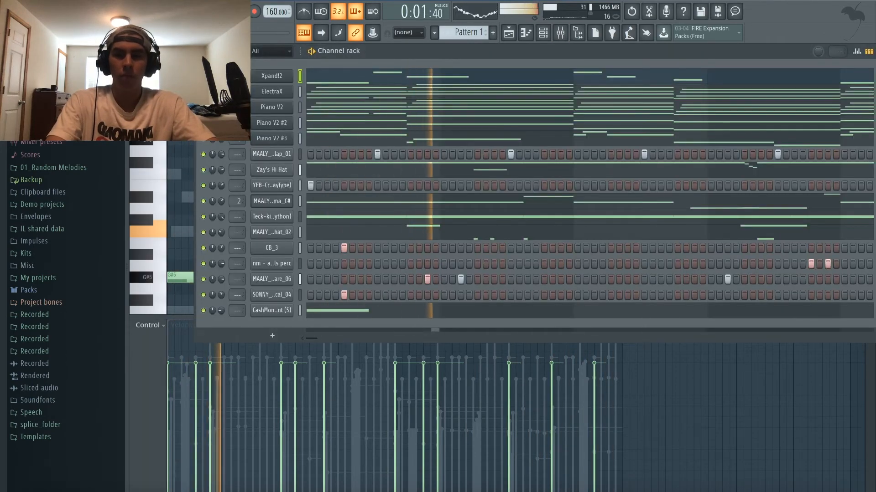
Step: Stop playback and look through the drum, percussion and vocal tracks in the mixer
{"action": "key", "text": "F9"}
{"action": "key", "text": "space"}
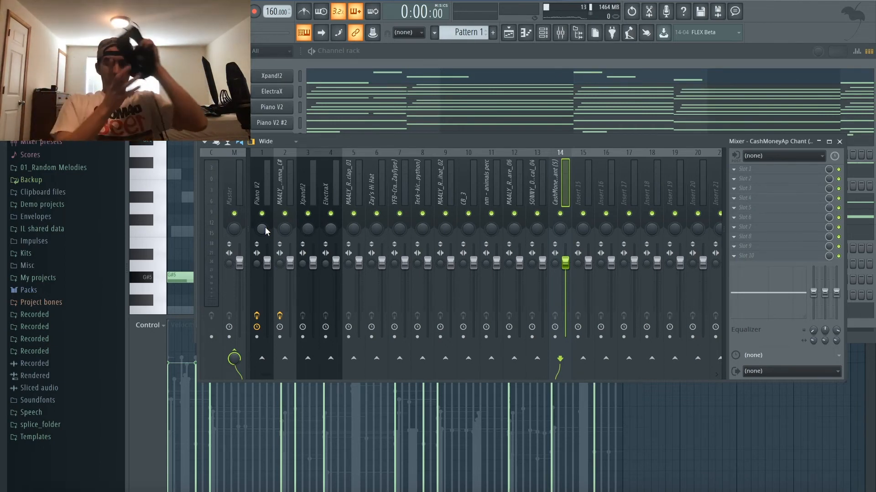
{"action": "left_click", "coordinate": [383, 192]}
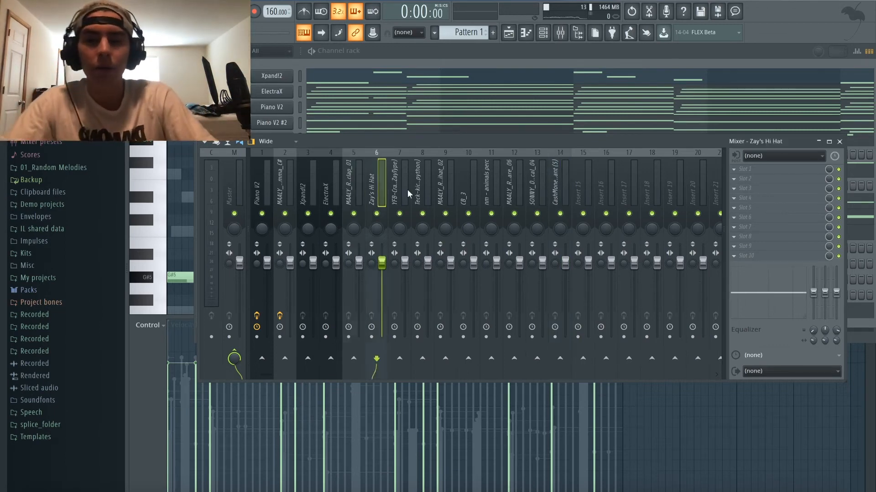
{"action": "left_click", "coordinate": [513, 198]}
{"action": "left_click", "coordinate": [484, 200]}
{"action": "left_click", "coordinate": [428, 193]}
{"action": "left_click", "coordinate": [470, 192]}
{"action": "left_click", "coordinate": [447, 192]}
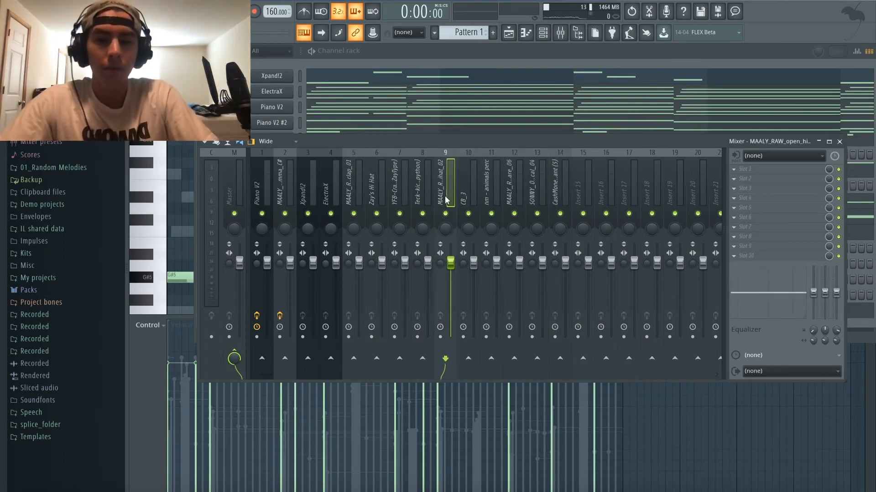
{"action": "left_click", "coordinate": [470, 192]}
{"action": "left_click", "coordinate": [400, 192]}
{"action": "left_click", "coordinate": [377, 194]}
{"action": "left_click", "coordinate": [493, 196]}
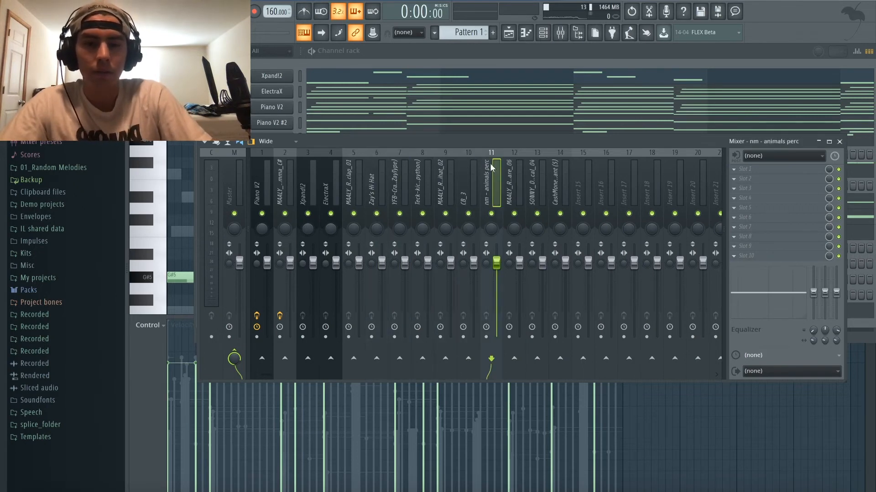
{"action": "key", "text": "space"}
{"action": "left_click", "coordinate": [428, 223]}
{"action": "right_click", "coordinate": [423, 214]}
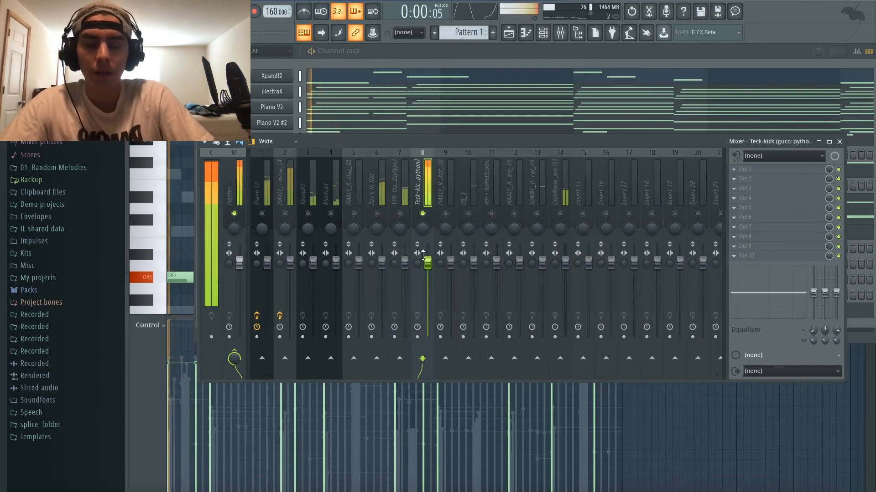
{"action": "left_click_drag", "start_coordinate": [427, 263], "coordinate": [427, 290]}
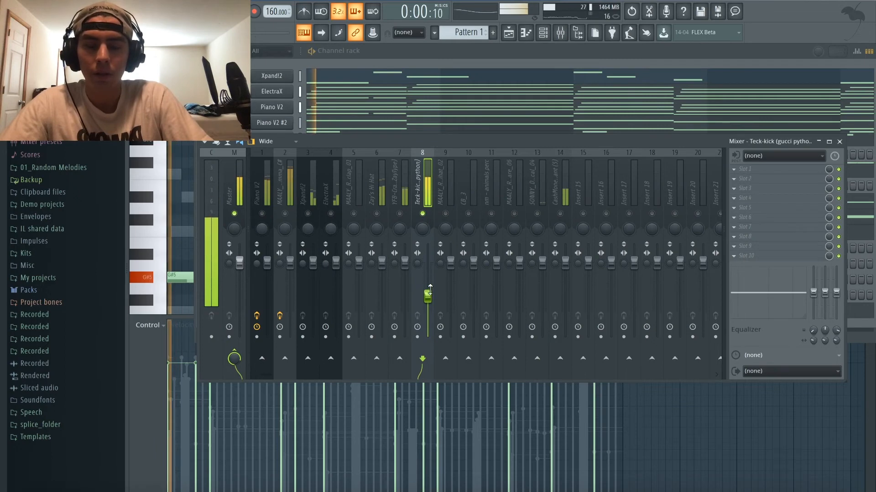
{"action": "key", "text": "space"}
{"action": "right_click", "coordinate": [429, 291]}
{"action": "left_click", "coordinate": [445, 297]}
{"action": "right_click", "coordinate": [424, 214]}
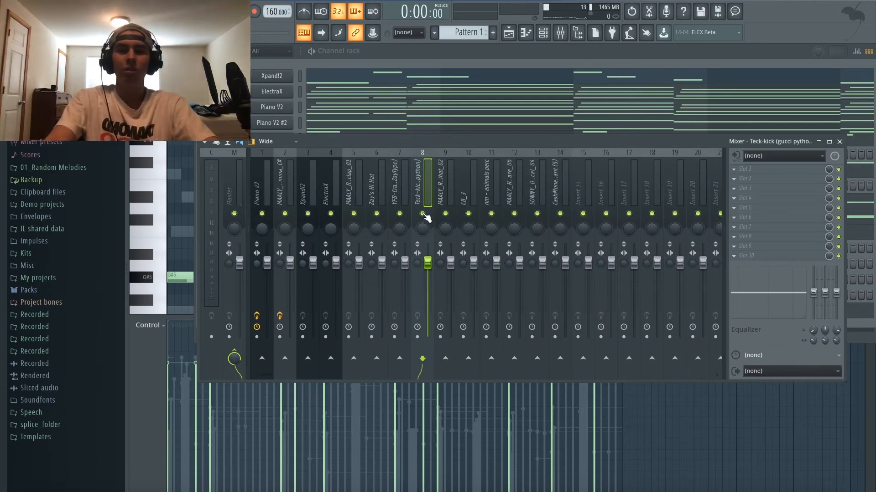
Step: Solo the Teck-kick mixer track and lower its volume fader while playing the pattern
{"action": "key", "text": "F6"}
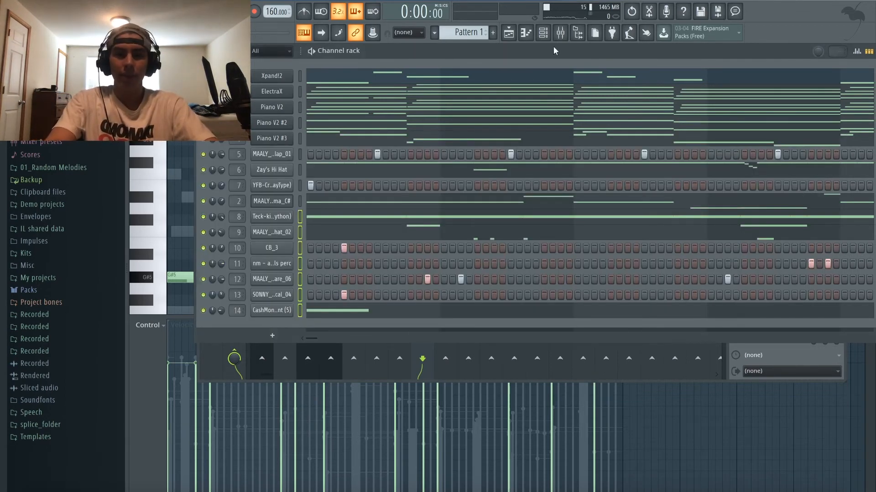
{"action": "left_click", "coordinate": [560, 32]}
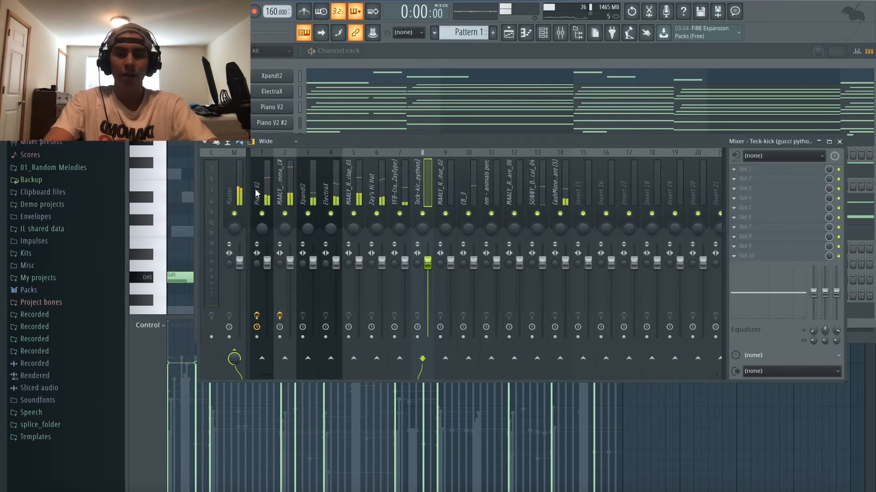
{"action": "right_click", "coordinate": [423, 214]}
{"action": "key", "text": "space"}
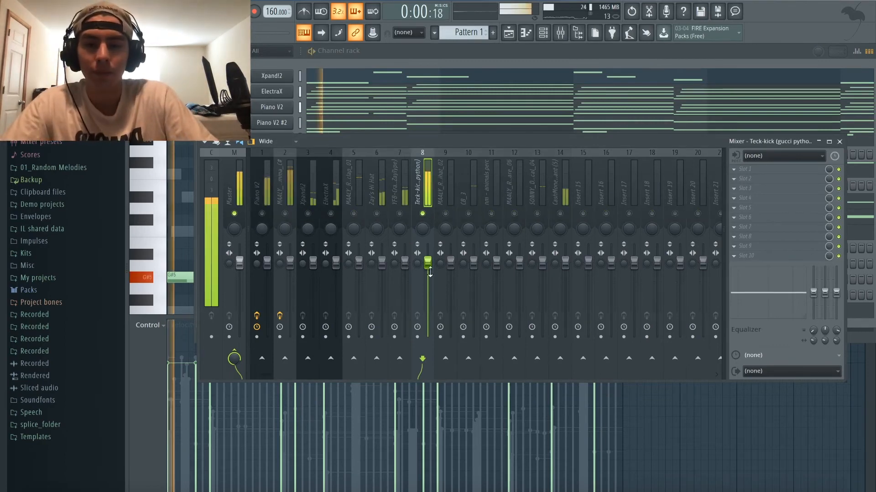
{"action": "mouse_move", "coordinate": [430, 272]}
{"action": "left_mouse_down"}
{"action": "mouse_move", "coordinate": [430, 292]}
{"action": "mouse_move", "coordinate": [430, 283]}
{"action": "left_mouse_up"}
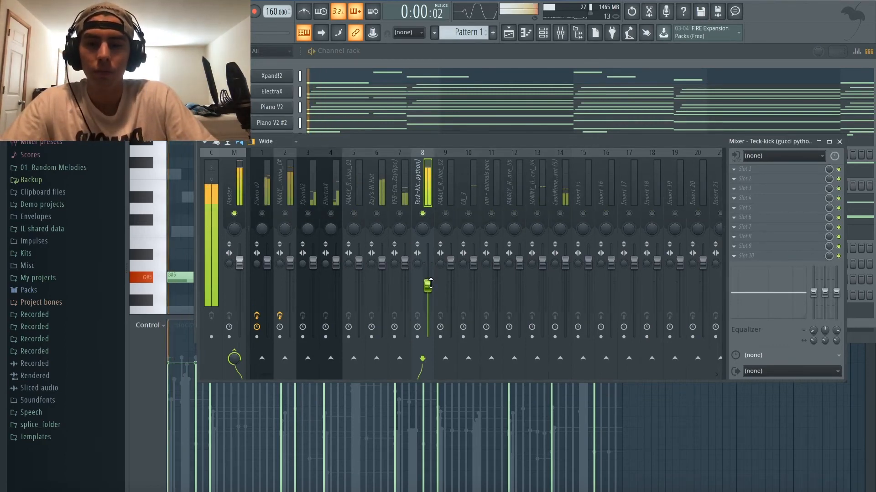
{"action": "scroll", "coordinate": [430, 284], "scroll_direction": "down", "scroll_amount": 1}
{"action": "key", "text": "space"}
{"action": "key", "text": "space"}
{"action": "key", "text": "space"}
{"action": "key", "text": "space"}
{"action": "scroll", "coordinate": [430, 284], "scroll_direction": "down", "scroll_amount": 2}
{"action": "key", "text": "space"}
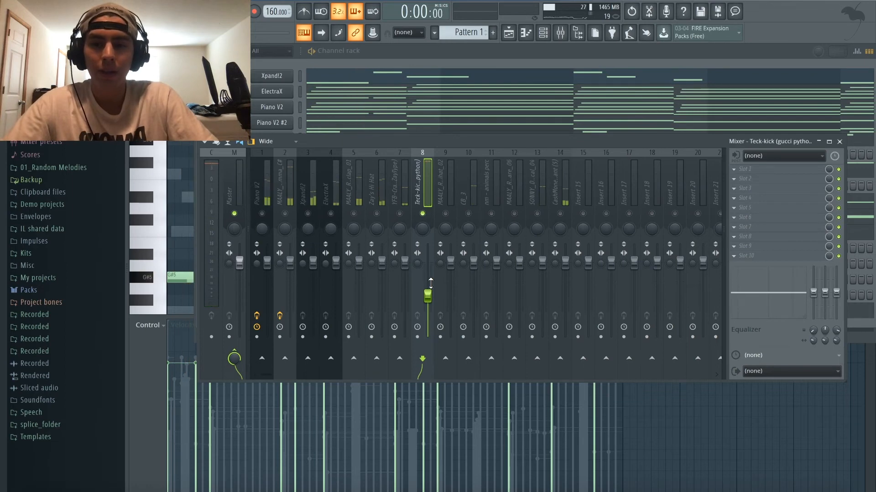
Step: Replay the start of the pattern repeatedly and nudge the soloed kick's volume slightly lower
{"action": "key", "text": "space"}
{"action": "key", "text": "space"}
{"action": "key", "text": "space"}
{"action": "key", "text": "space"}
{"action": "key", "text": "space"}
{"action": "key", "text": "space"}
{"action": "key", "text": "space"}
{"action": "key", "text": "space"}
{"action": "key", "text": "space"}
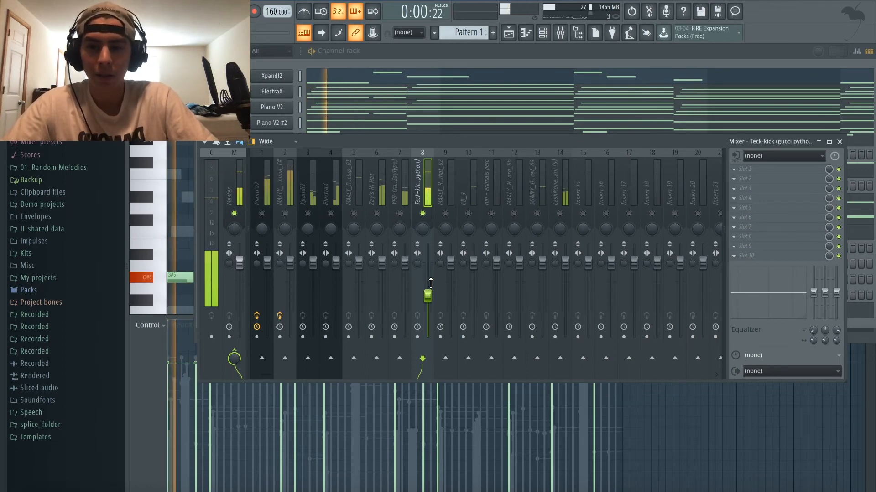
{"action": "key", "text": "space"}
{"action": "key", "text": "space"}
{"action": "scroll", "coordinate": [430, 284], "scroll_direction": "down", "scroll_amount": 1}
{"action": "key", "text": "space"}
{"action": "key", "text": "space"}
{"action": "key", "text": "space"}
{"action": "key", "text": "space"}
{"action": "key", "text": "space"}
{"action": "key", "text": "space"}
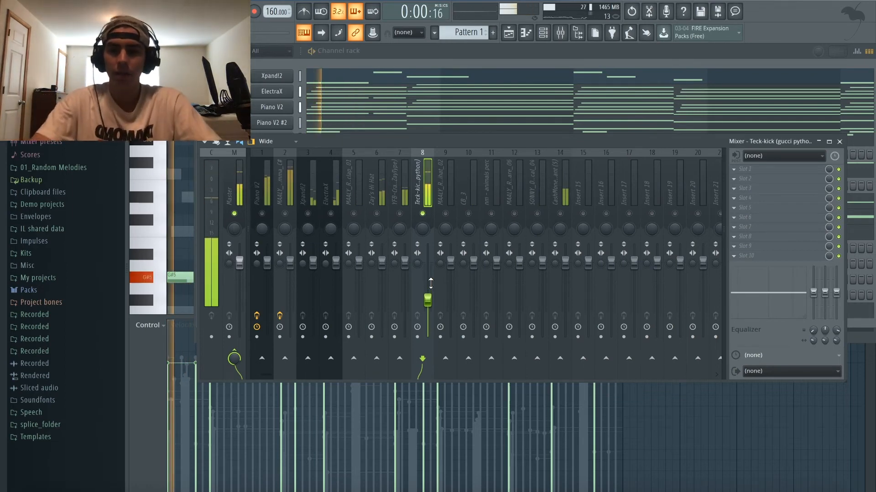
{"action": "key", "text": "space"}
{"action": "key", "text": "space"}
{"action": "key", "text": "space"}
{"action": "key", "text": "space"}
{"action": "key", "text": "space"}
{"action": "key", "text": "space"}
{"action": "key", "text": "space"}
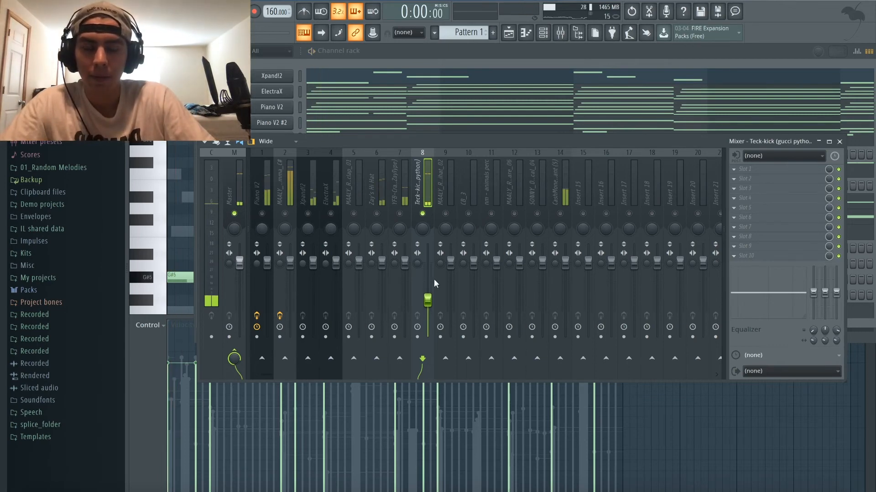
{"action": "key", "text": "space"}
{"action": "key", "text": "space"}
Step: Unmute the Piano V2 mixer track alongside the kick and lower its volume fader during playback
{"action": "left_click", "coordinate": [262, 213]}
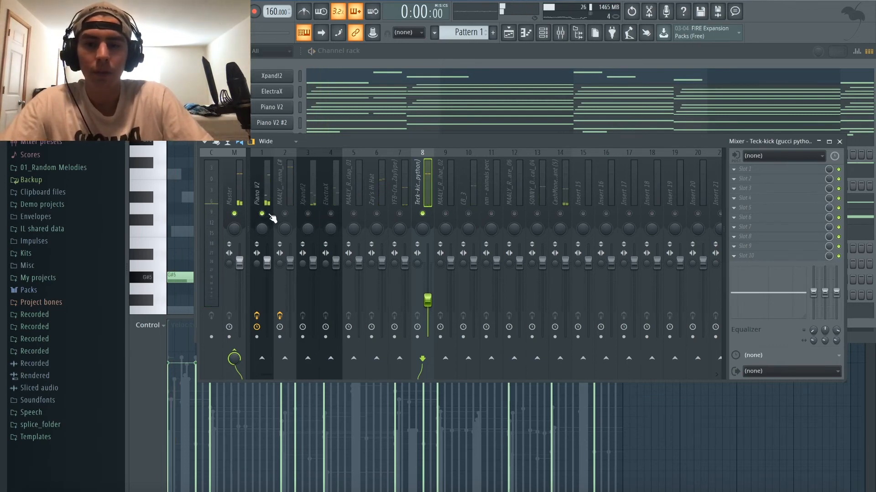
{"action": "left_click", "coordinate": [264, 244]}
{"action": "key", "text": "space"}
{"action": "mouse_move", "coordinate": [267, 263]}
{"action": "left_mouse_down"}
{"action": "mouse_move", "coordinate": [267, 299]}
{"action": "mouse_move", "coordinate": [266, 279]}
{"action": "left_mouse_up"}
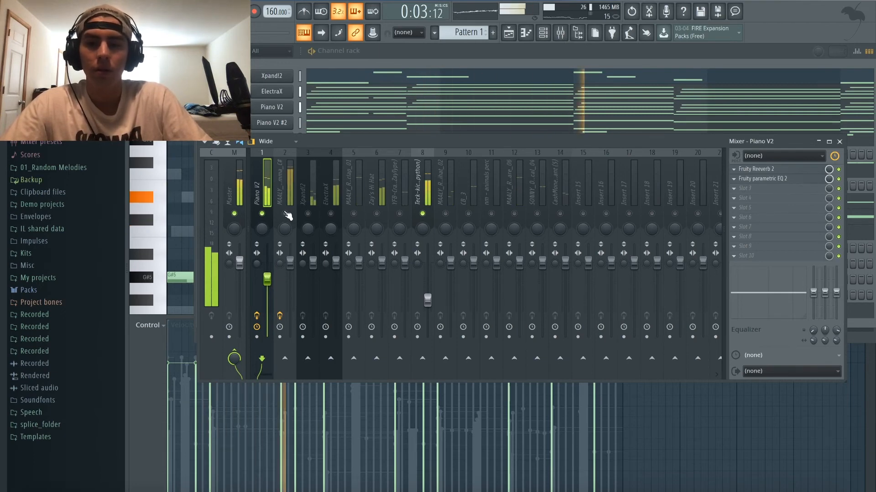
{"action": "key", "text": "space"}
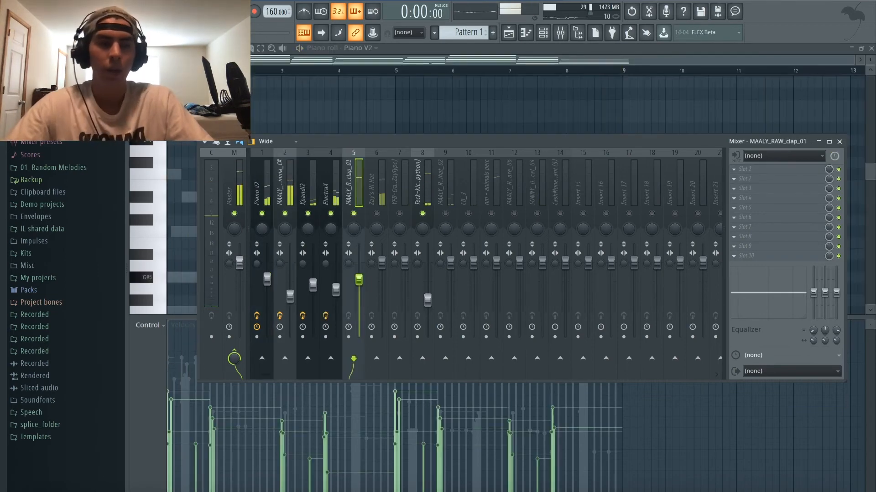
Step: Lower the volume fader of the MAALY_RAW_clap_01 track and play the mix to check the balance
{"action": "left_click", "coordinate": [362, 281]}
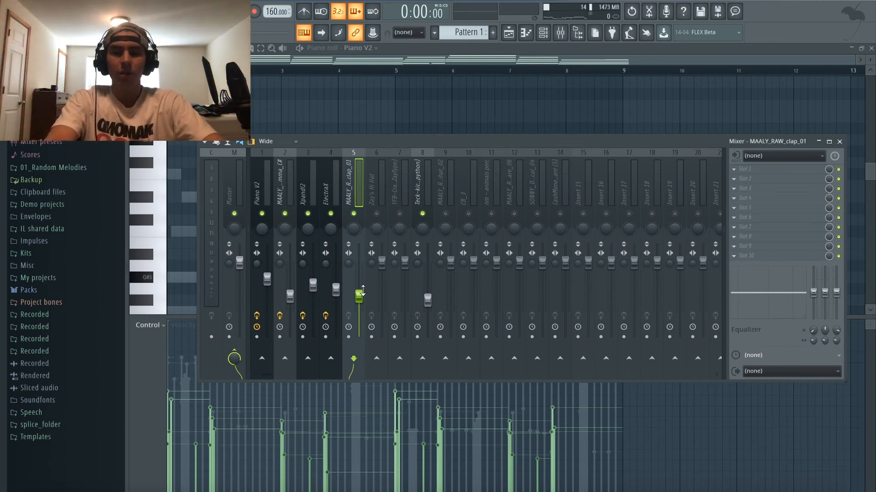
{"action": "key", "text": "space"}
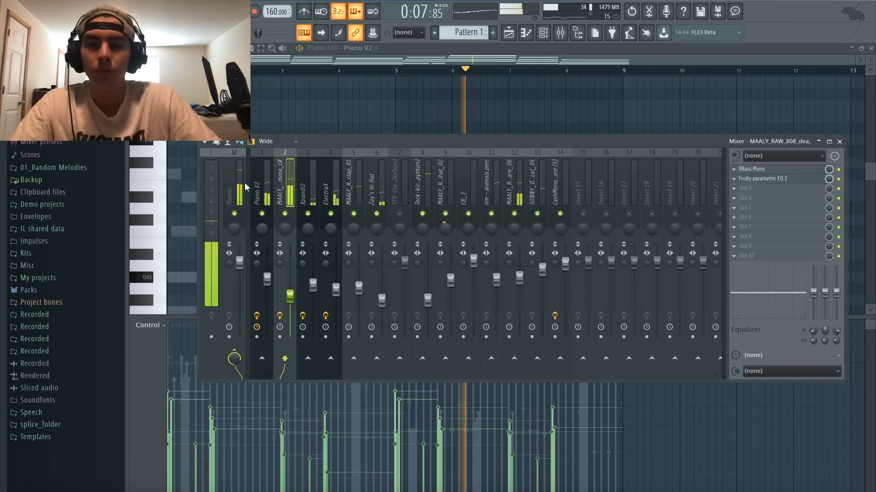
{"action": "key", "text": "space"}
Step: Find the AU version of Ozone 8 Elements and load it in the master track's first effect slot
{"action": "left_click", "coordinate": [757, 170]}
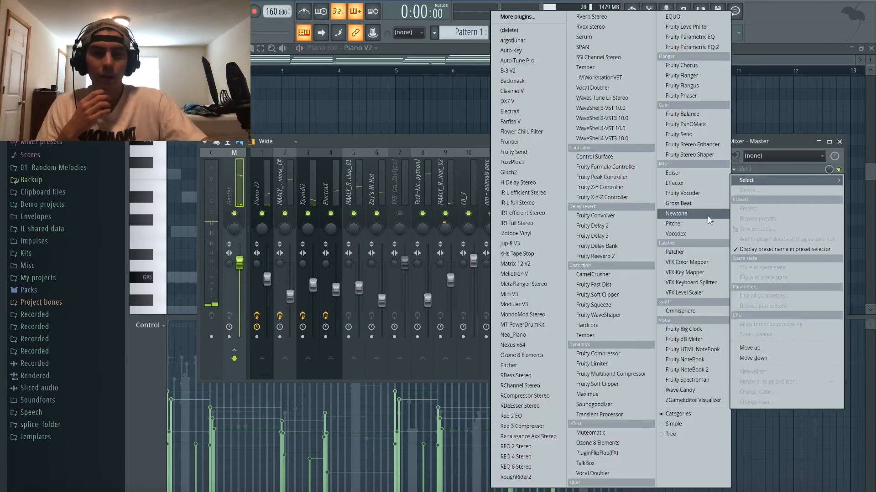
{"action": "left_click", "coordinate": [518, 16]}
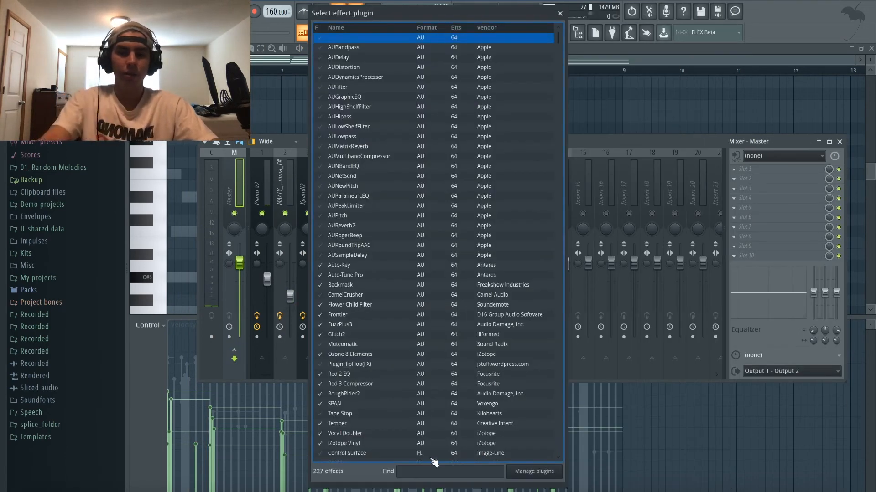
{"action": "type", "text": "ozo"}
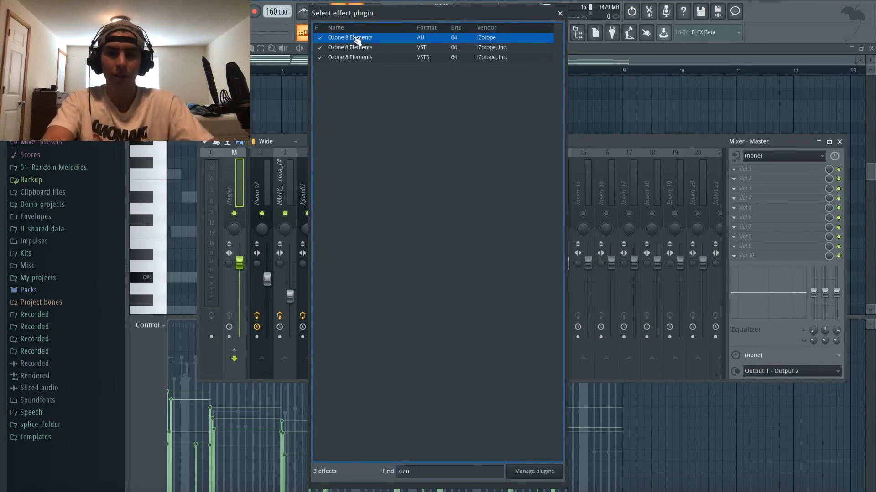
{"action": "double_click", "coordinate": [356, 38]}
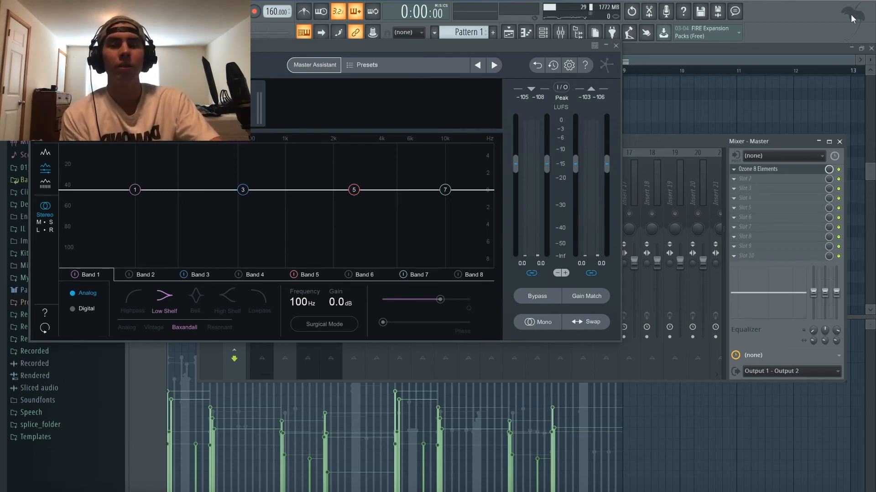
Step: Choose an Ozone preset, then set the limiter's ceiling to 0.0 dB and its threshold to -6.7 dB
{"action": "left_click", "coordinate": [338, 65]}
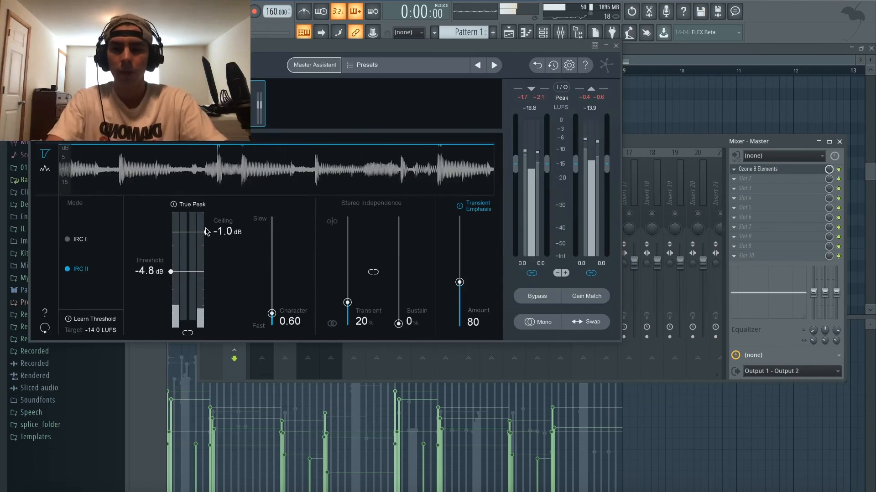
{"action": "left_click_drag", "start_coordinate": [206, 232], "coordinate": [206, 213]}
{"action": "left_click_drag", "start_coordinate": [200, 272], "coordinate": [200, 287]}
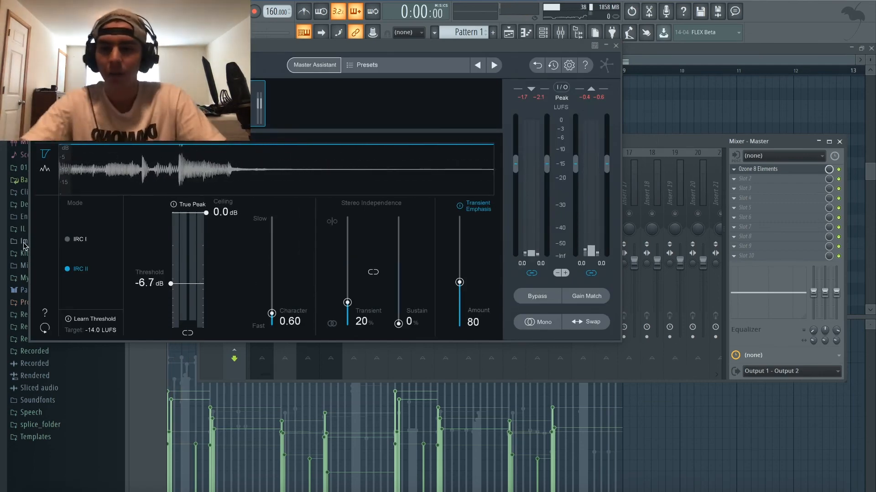
Step: Close Ozone, view the effect list for another master slot, and reopen Ozone to check its ceiling
{"action": "left_click", "coordinate": [616, 46]}
{"action": "left_click", "coordinate": [766, 196]}
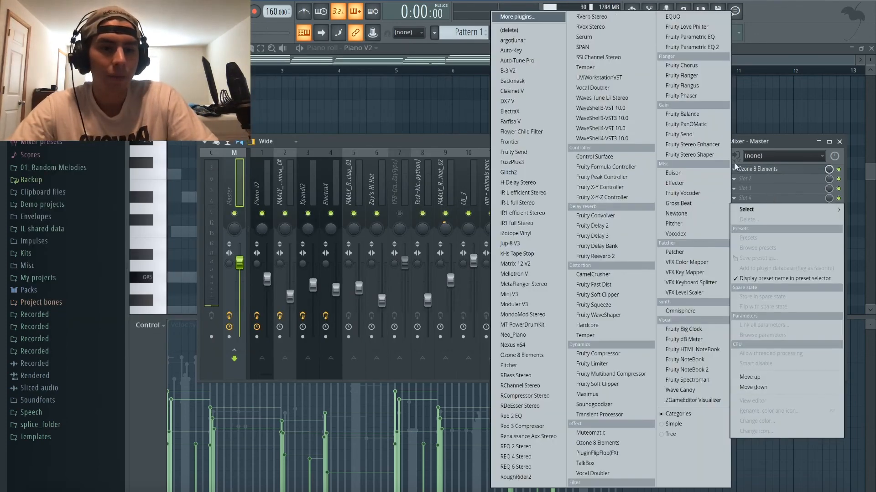
{"action": "left_click", "coordinate": [759, 169]}
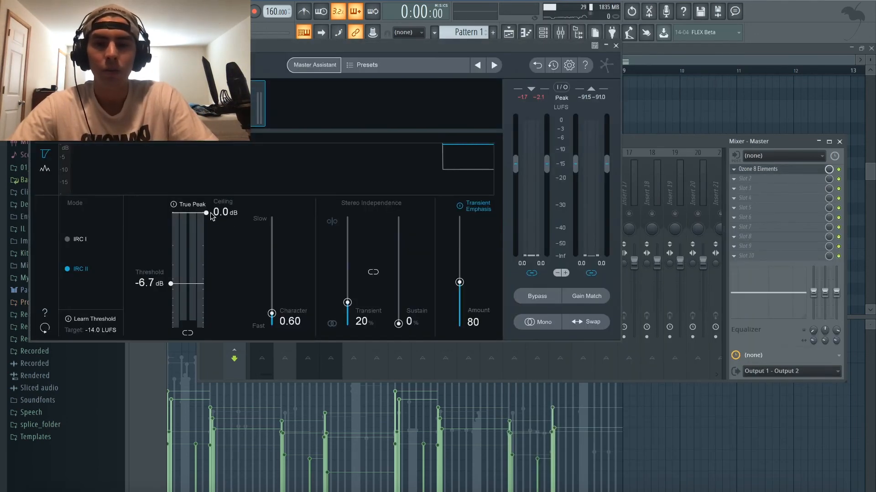
{"action": "mouse_move", "coordinate": [211, 217]}
{"action": "left_mouse_down"}
{"action": "mouse_move", "coordinate": [207, 235]}
{"action": "mouse_move", "coordinate": [206, 212]}
{"action": "left_mouse_up"}
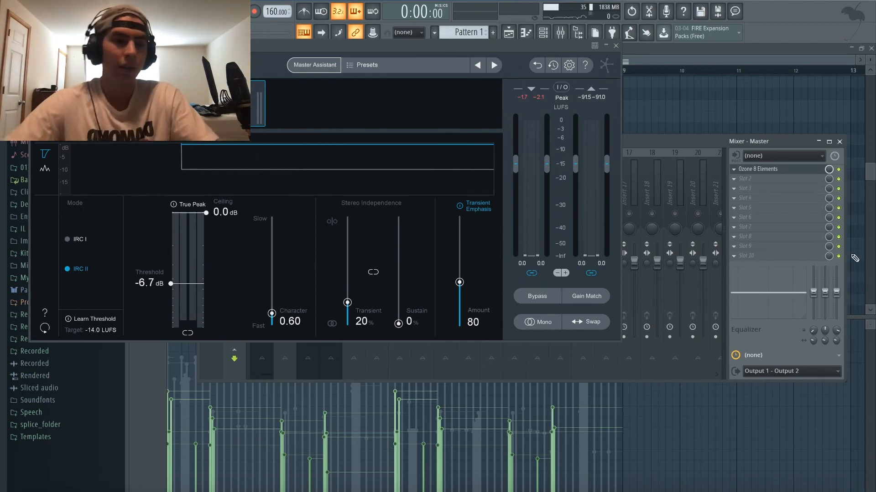
Step: Find the Wave Candy effect and load it in the master track's ninth effect slot
{"action": "left_click", "coordinate": [758, 247]}
{"action": "mouse_move", "coordinate": [760, 254]}
{"action": "left_click", "coordinate": [528, 17]}
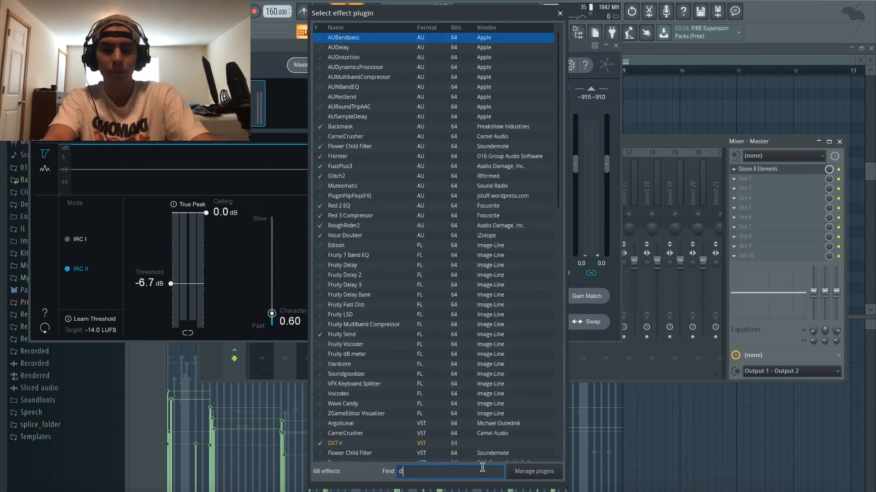
{"action": "type", "text": "wa"}
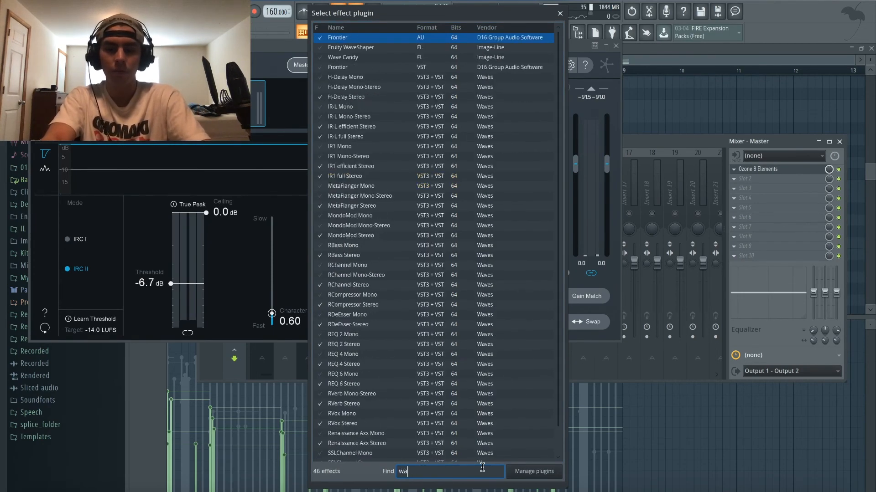
{"action": "type", "text": "ve can"}
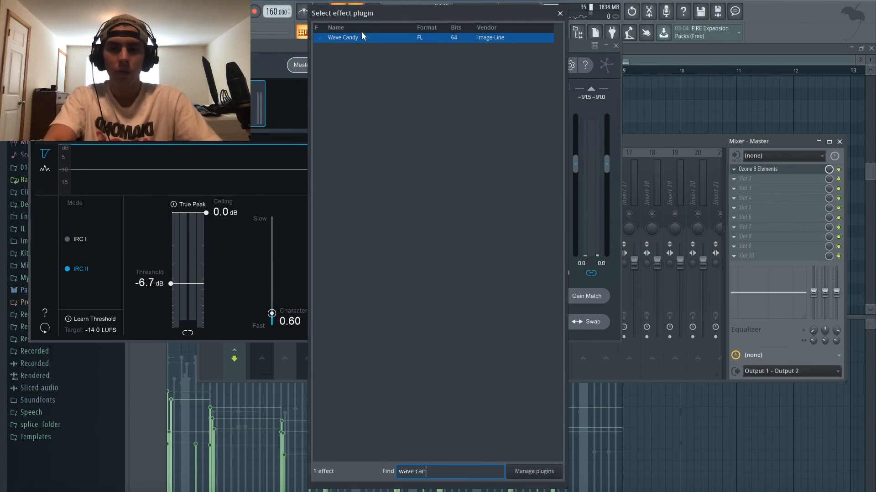
{"action": "double_click", "coordinate": [361, 38]}
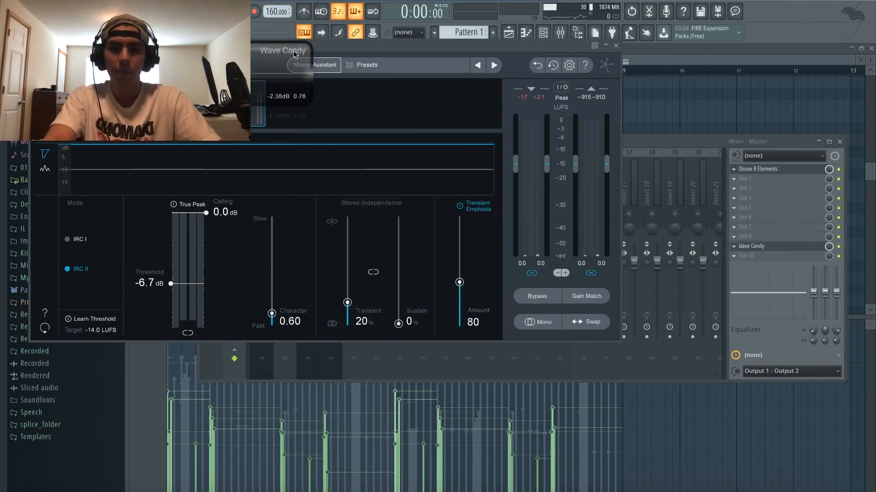
Step: Place the Wave Candy display as a tall vertical meter beside the browser and set its meter mode to RMS
{"action": "left_click_drag", "start_coordinate": [305, 68], "coordinate": [219, 75]}
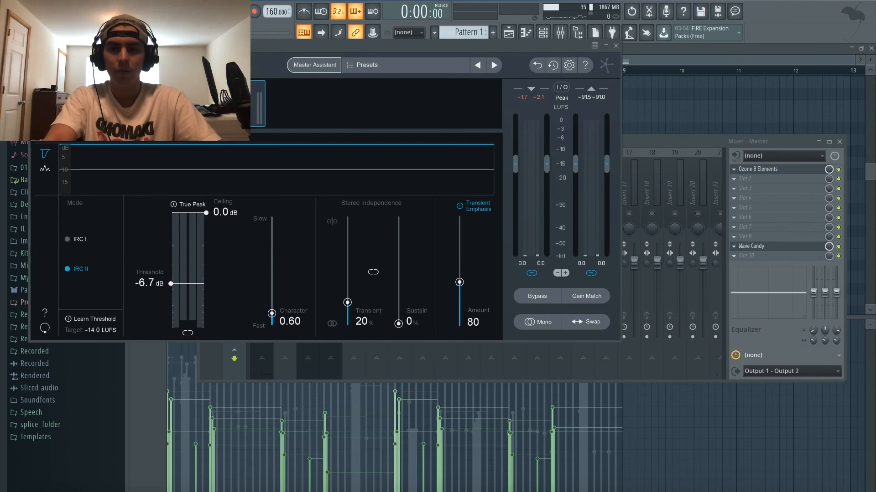
{"action": "left_click_drag", "start_coordinate": [88, 371], "coordinate": [88, 481]}
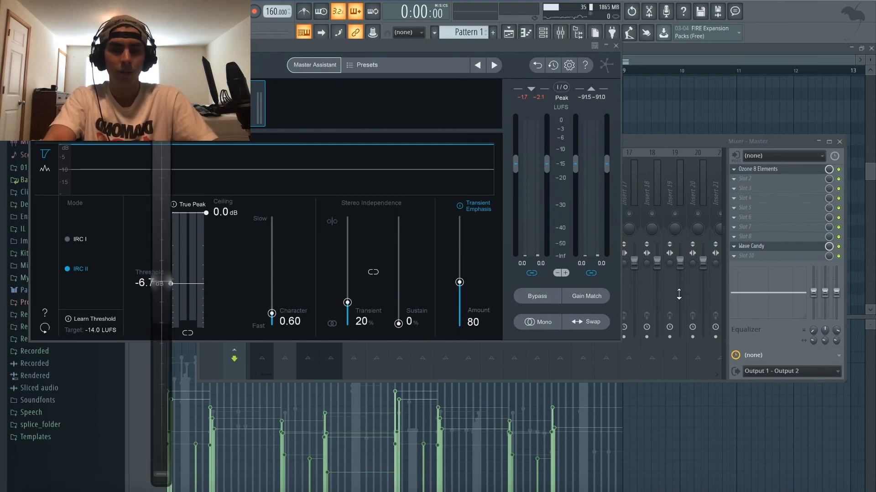
{"action": "left_click", "coordinate": [790, 247]}
{"action": "left_click", "coordinate": [302, 237]}
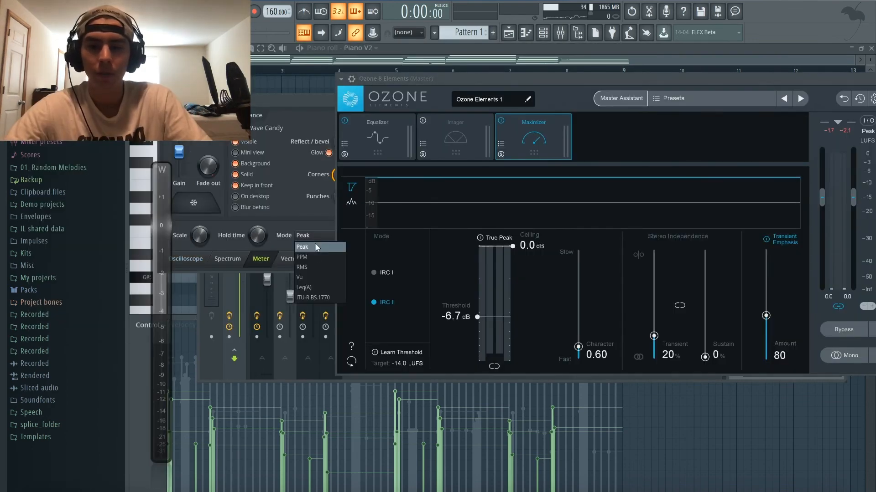
{"action": "left_click", "coordinate": [310, 266]}
Step: Play the beat, lower Ozone's Maximizer threshold to -10.9 dB, and stop playback
{"action": "key", "text": "space"}
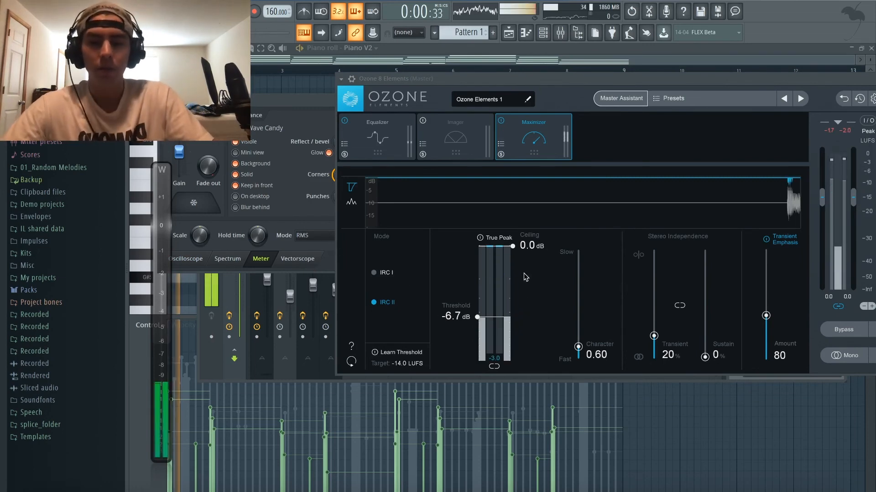
{"action": "mouse_move", "coordinate": [490, 324]}
{"action": "left_mouse_down"}
{"action": "mouse_move", "coordinate": [490, 347]}
{"action": "mouse_move", "coordinate": [490, 335]}
{"action": "left_mouse_up"}
{"action": "key", "text": "space"}
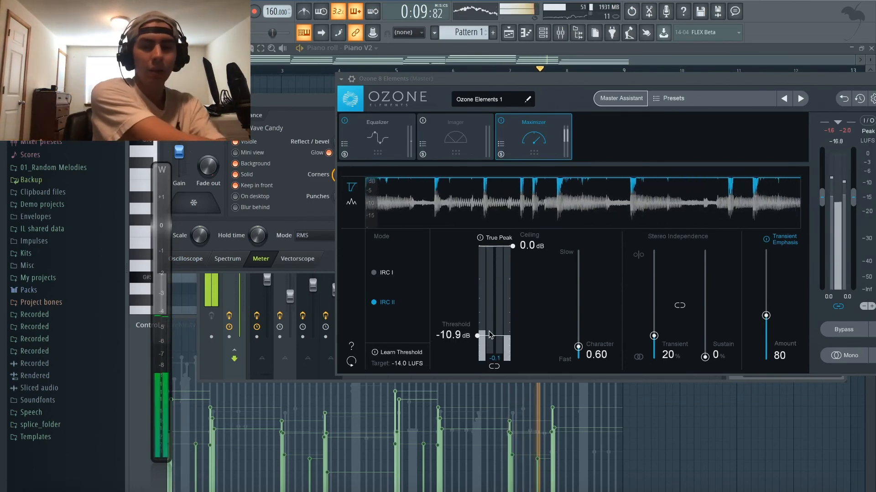
{"action": "key", "text": "space"}
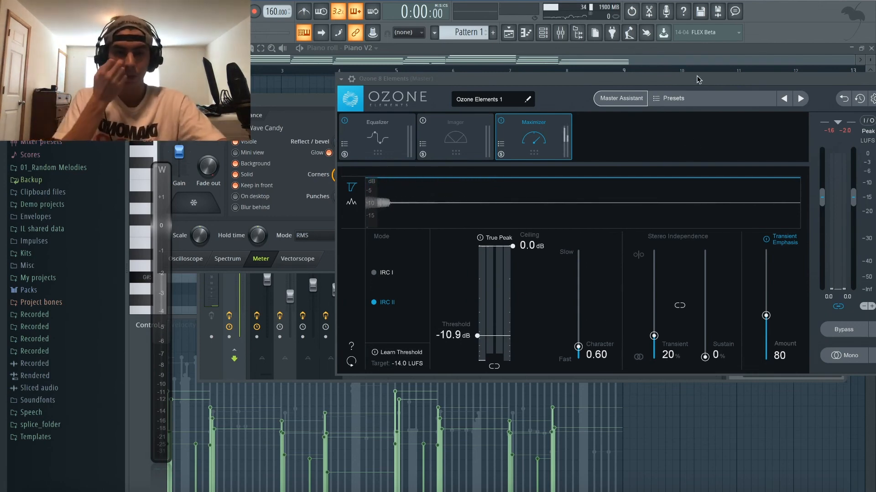
{"action": "left_click_drag", "start_coordinate": [691, 77], "coordinate": [590, 79]}
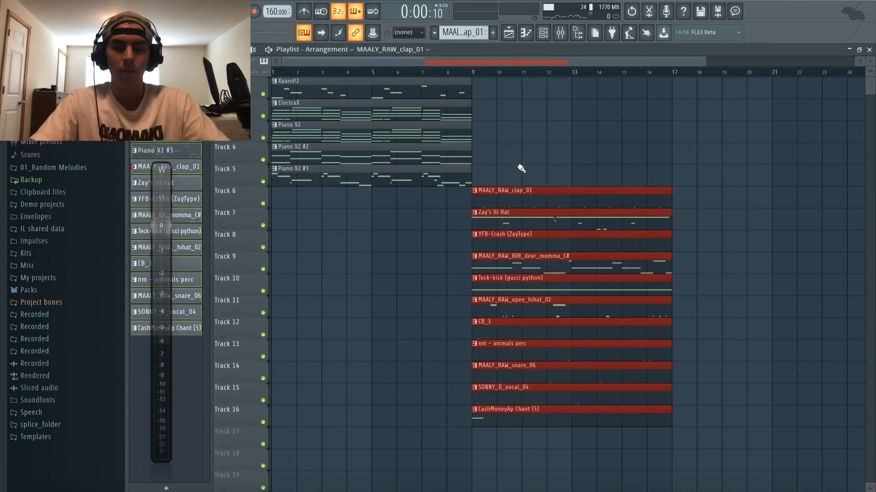
Step: Play the arrangement, then extend it so the melody clips repeat from bar 9 and the drum clips start at bar 17
{"action": "key", "text": "space"}
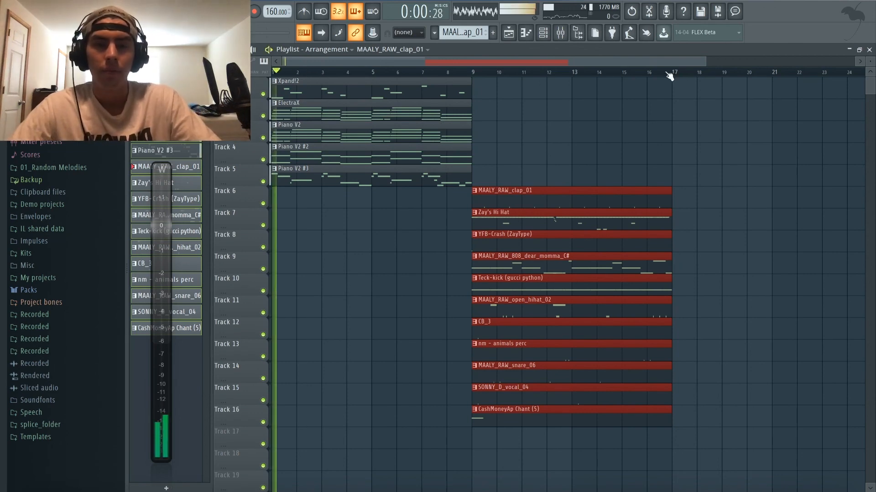
{"action": "key", "text": "space"}
{"action": "left_click_drag", "start_coordinate": [705, 61], "coordinate": [854, 61]}
{"action": "key", "text": "ctrl+d"}
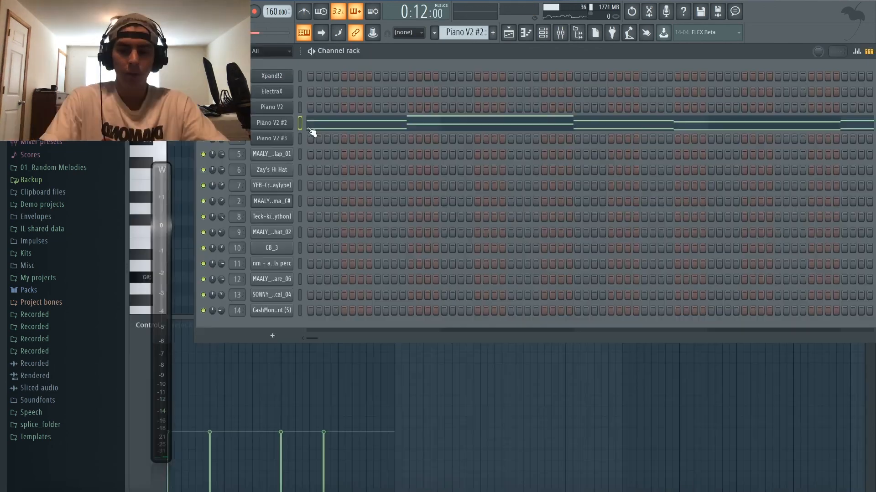
Step: Return to the playlist and create a new empty pattern after the existing ones
{"action": "left_click", "coordinate": [510, 33]}
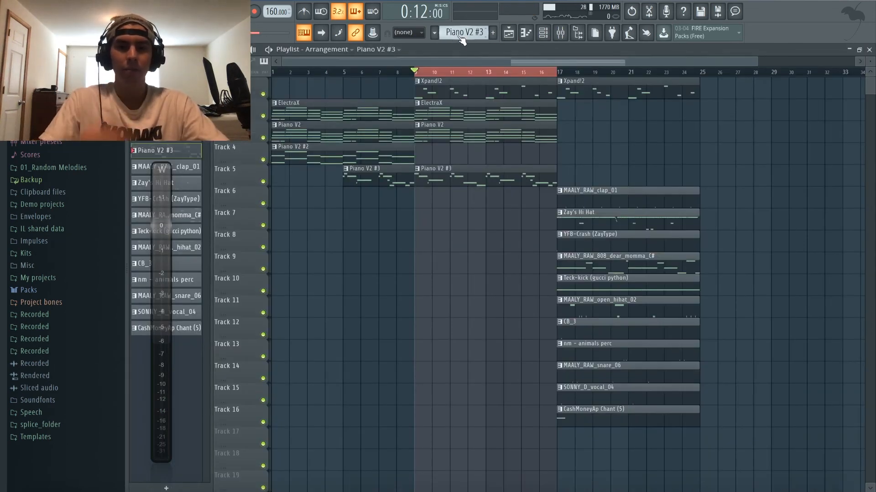
{"action": "left_click", "coordinate": [461, 40]}
{"action": "left_click", "coordinate": [478, 193]}
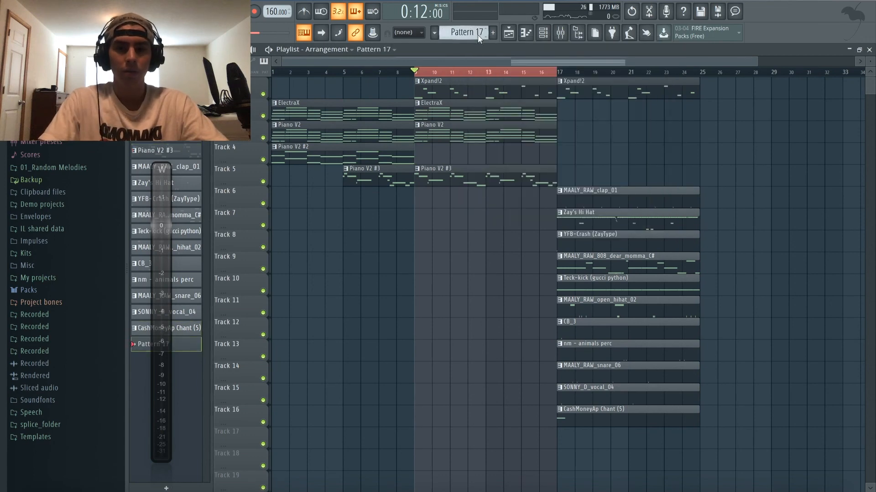
Step: Find the GMS generator plugin and insert it as a new channel above Xpand!2 in the channel rack
{"action": "left_click", "coordinate": [543, 33]}
{"action": "right_click", "coordinate": [274, 82]}
{"action": "mouse_move", "coordinate": [354, 145]}
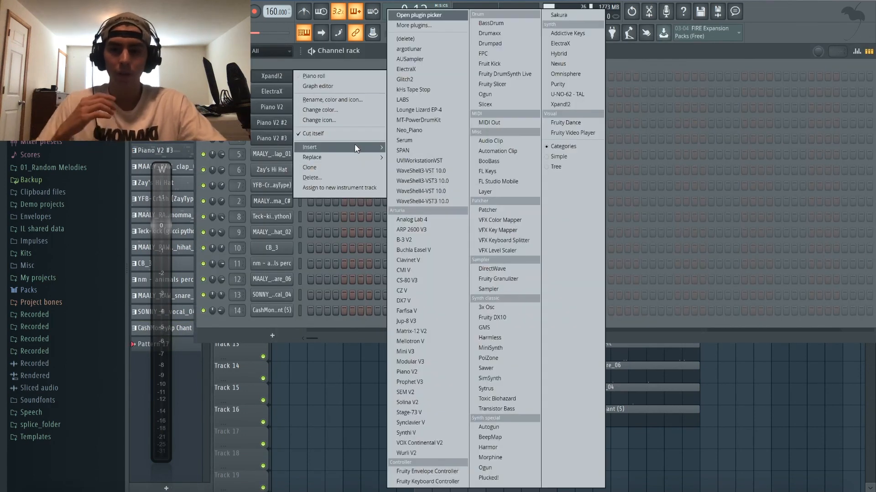
{"action": "left_click", "coordinate": [437, 25]}
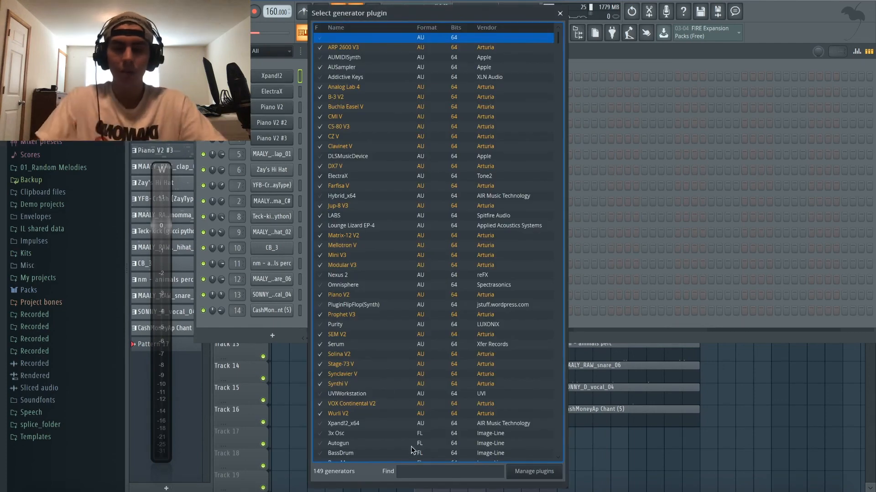
{"action": "type", "text": "gm"}
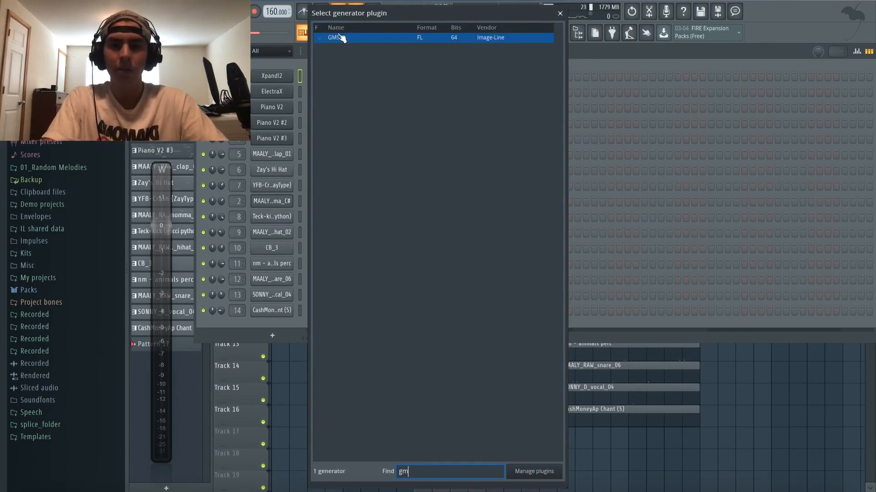
{"action": "left_click", "coordinate": [341, 38]}
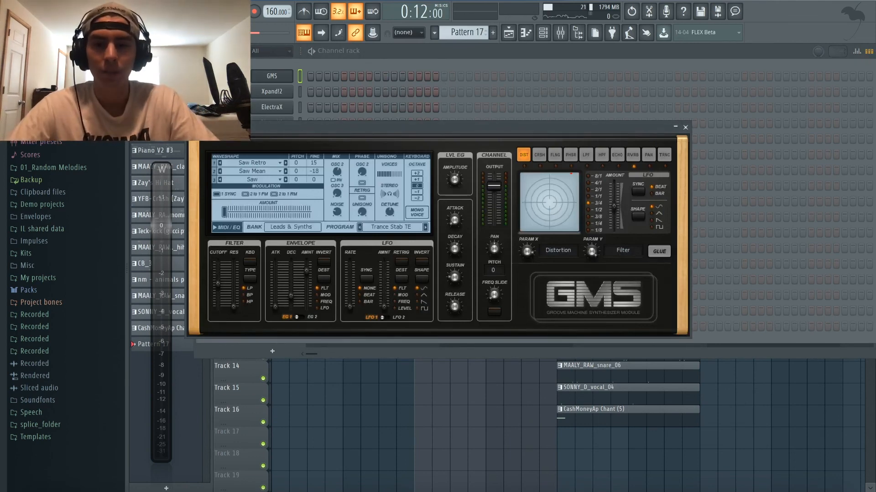
Step: Load the drakebass preset from the User bank in GMS and close the synth window
{"action": "left_click", "coordinate": [395, 227]}
{"action": "left_click", "coordinate": [410, 231]}
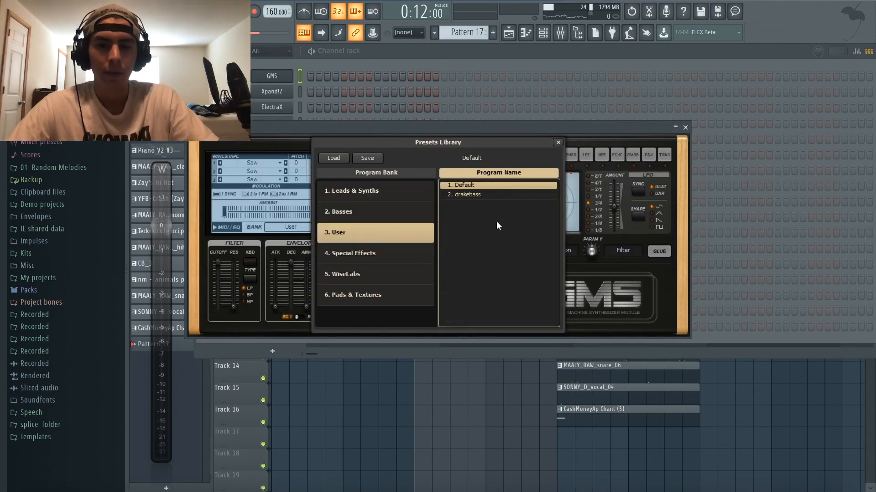
{"action": "left_click", "coordinate": [496, 196]}
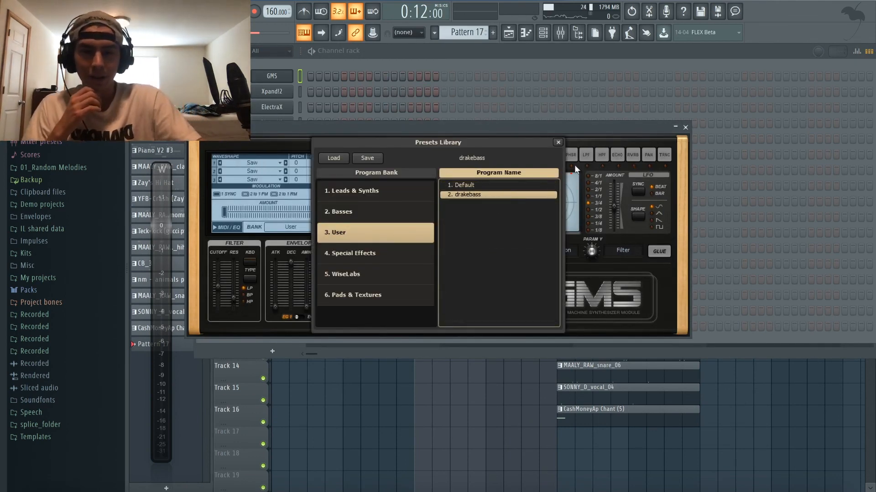
{"action": "left_click", "coordinate": [686, 127]}
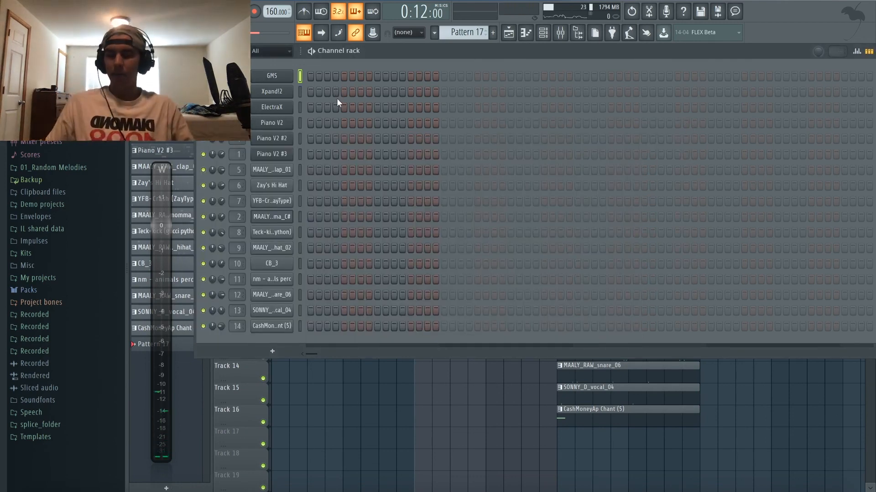
Step: Reopen GMS, turn on Porta in its polyphony settings, and play a few notes to test the bass
{"action": "left_click", "coordinate": [282, 78]}
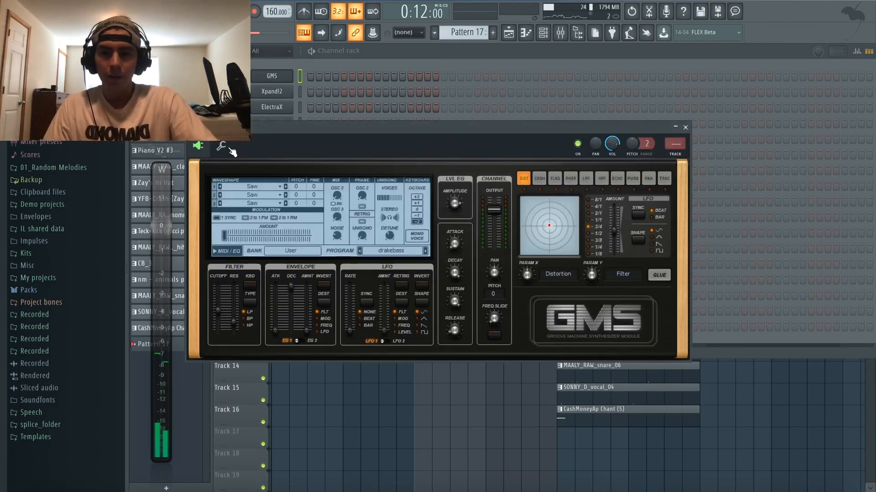
{"action": "left_click", "coordinate": [222, 146]}
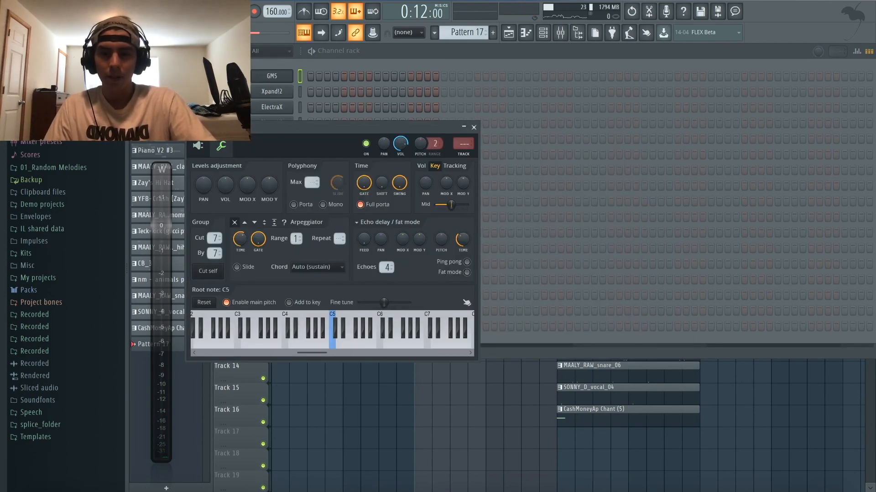
{"action": "key", "text": "z"}
{"action": "key", "text": "c"}
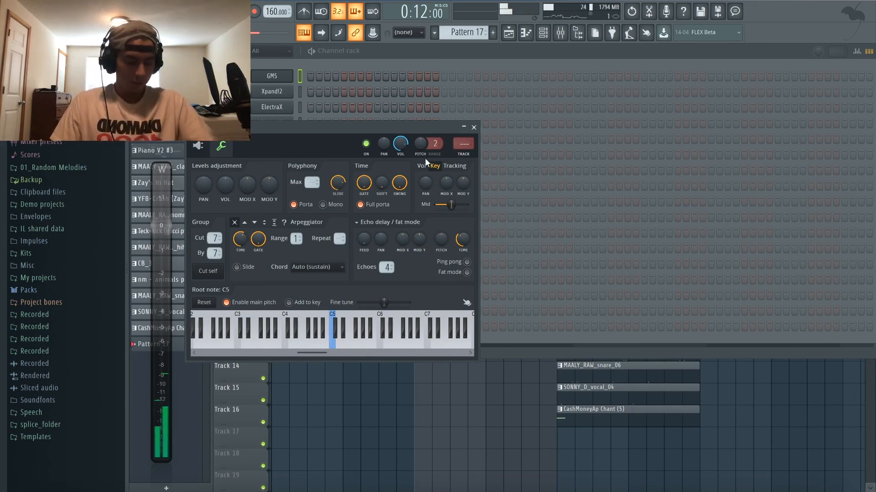
{"action": "key", "text": "x"}
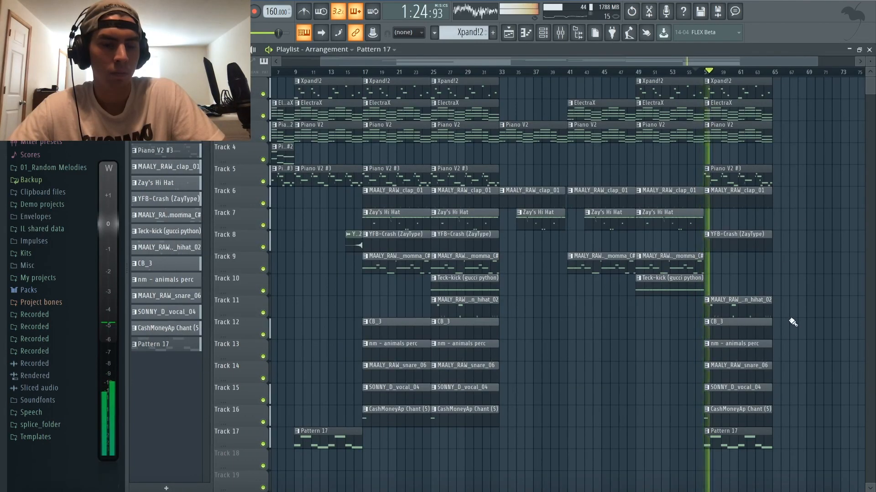
Step: Select the clips on tracks 5 to 16 in the arrangement's final section starting at bar 57
{"action": "left_click_drag", "start_coordinate": [775, 424], "coordinate": [713, 171]}
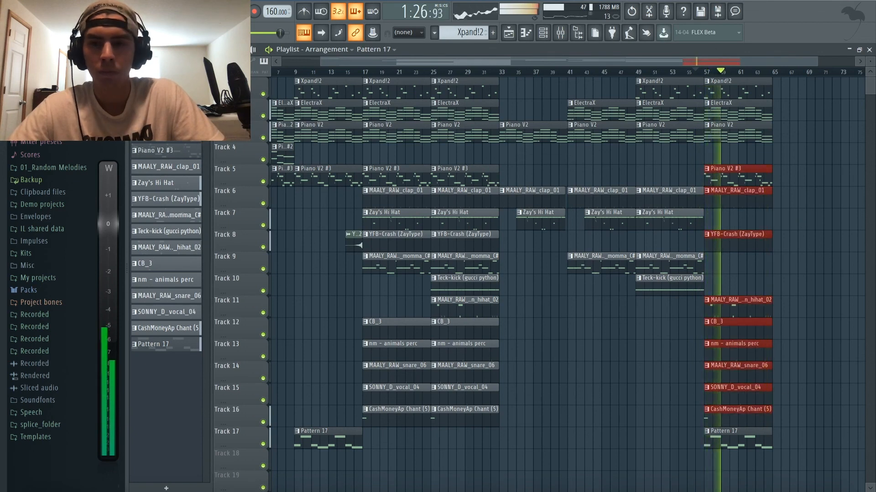
{"action": "right_click", "coordinate": [142, 141]}
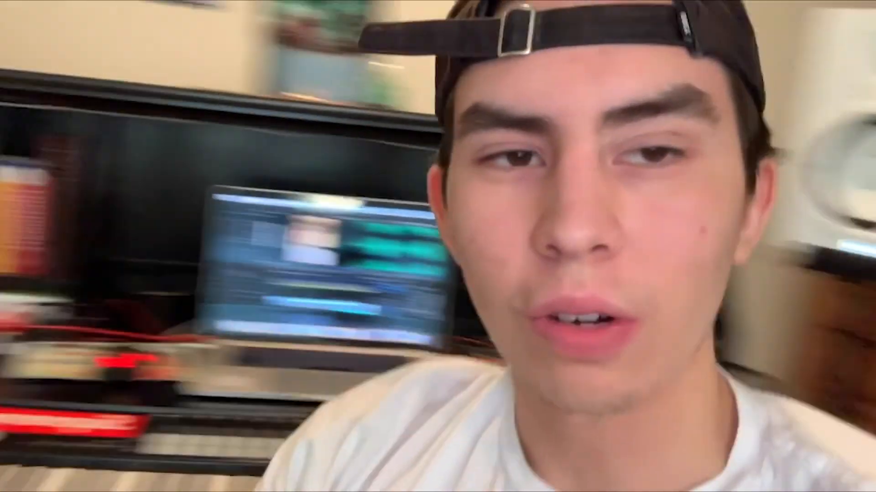